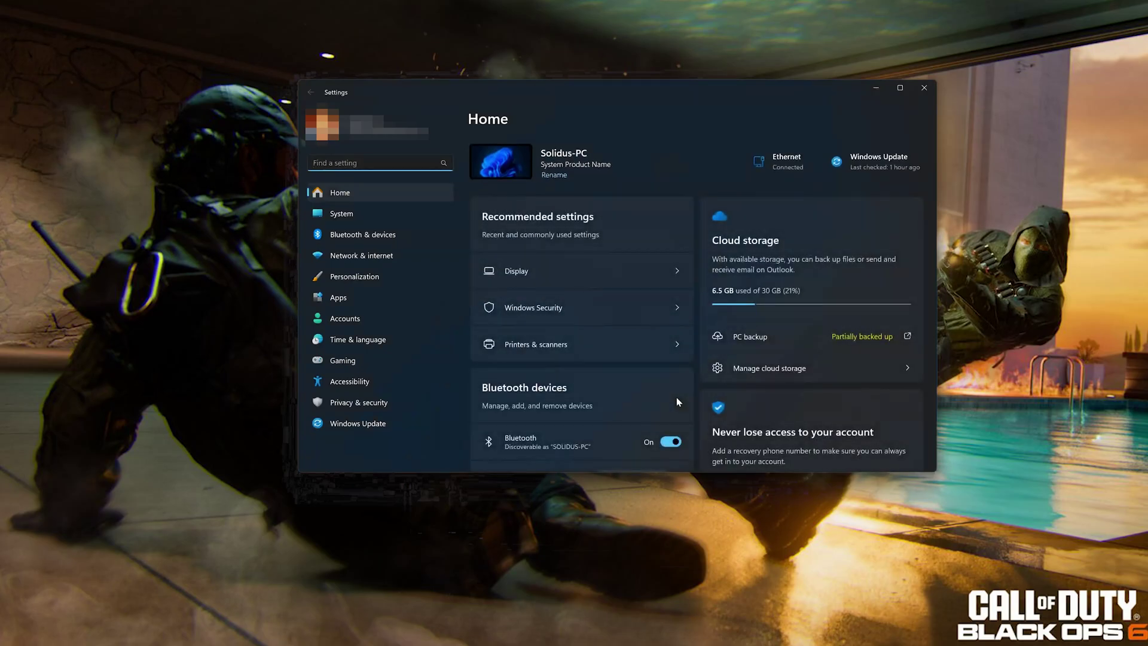
Step: Go to Apps > Installed apps and open the options menu for the 159 GB Call of Duty entry
left_click(344, 304)
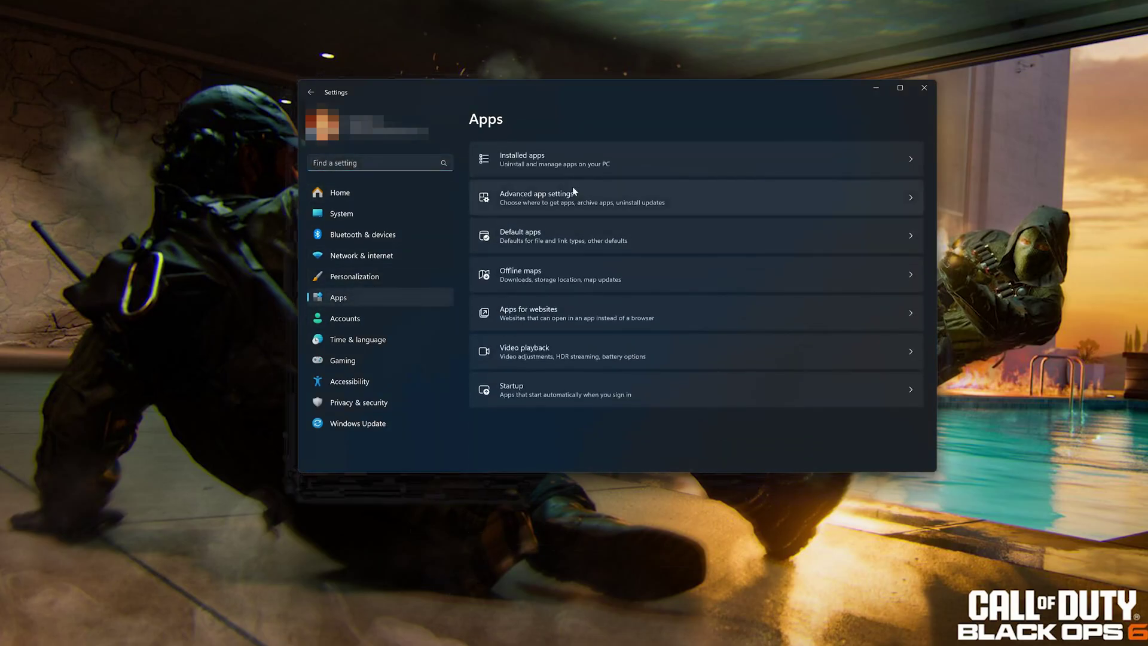
left_click(599, 160)
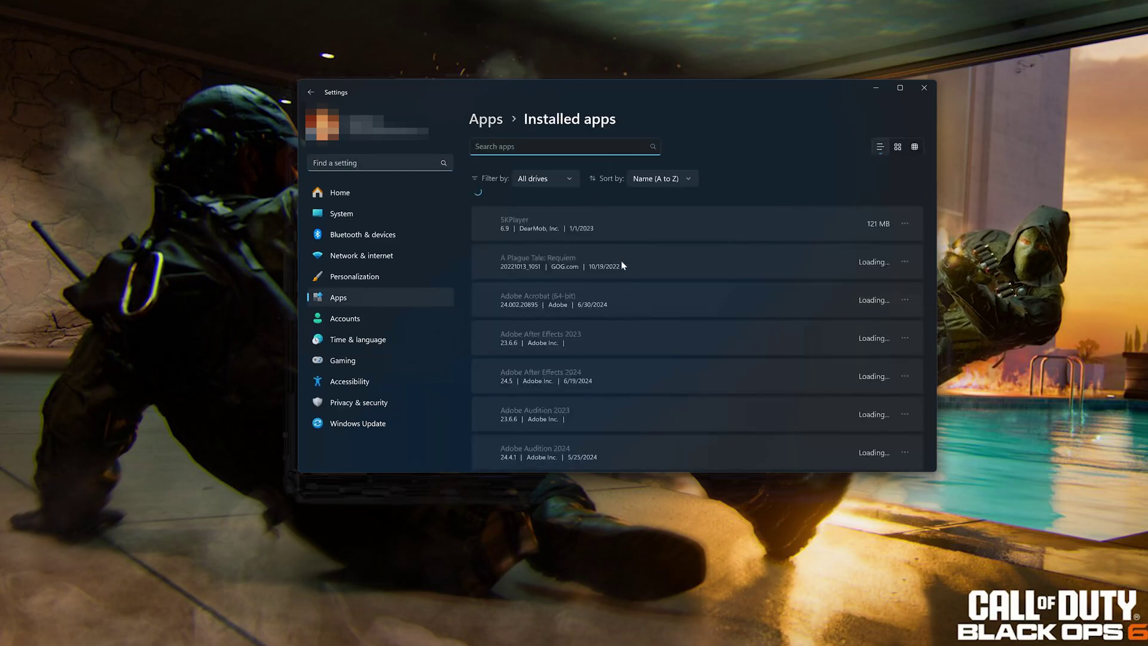
scroll(653, 314, "down", 5)
scroll(655, 318, "down", 8)
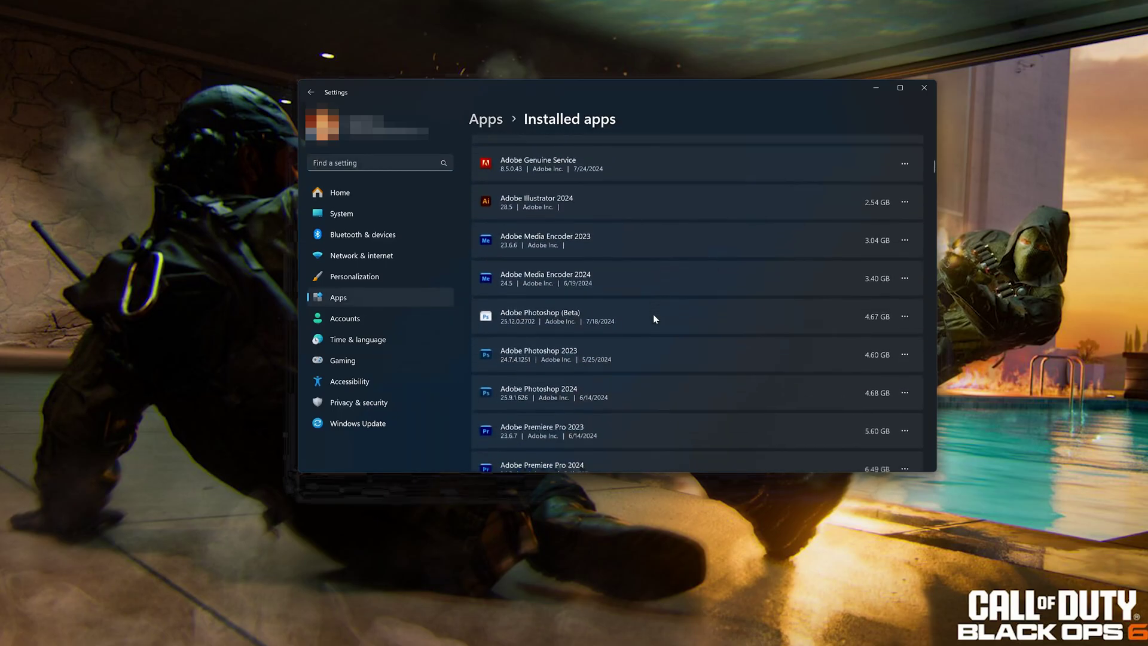
scroll(655, 319, "down", 10)
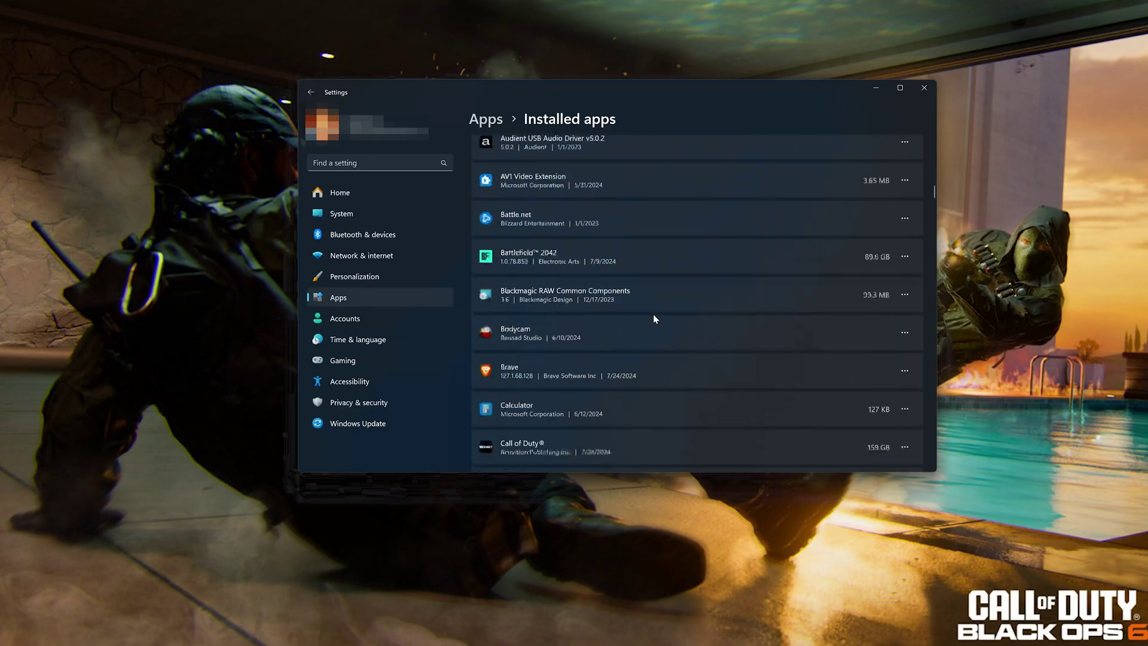
scroll(653, 314, "up", 5)
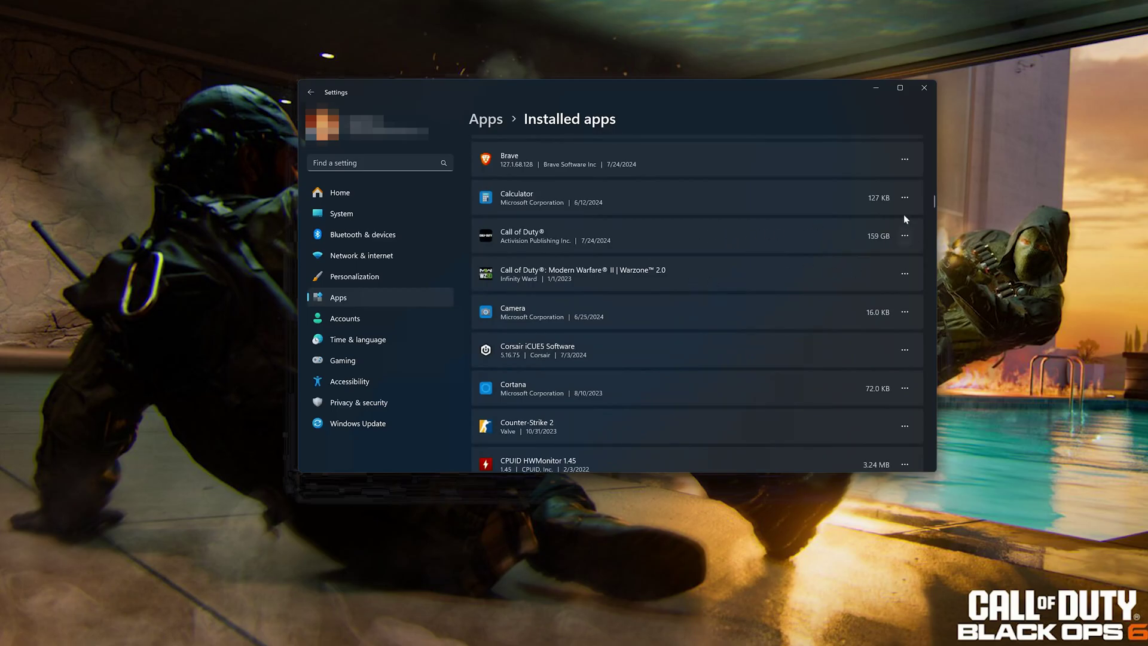
left_click(908, 237)
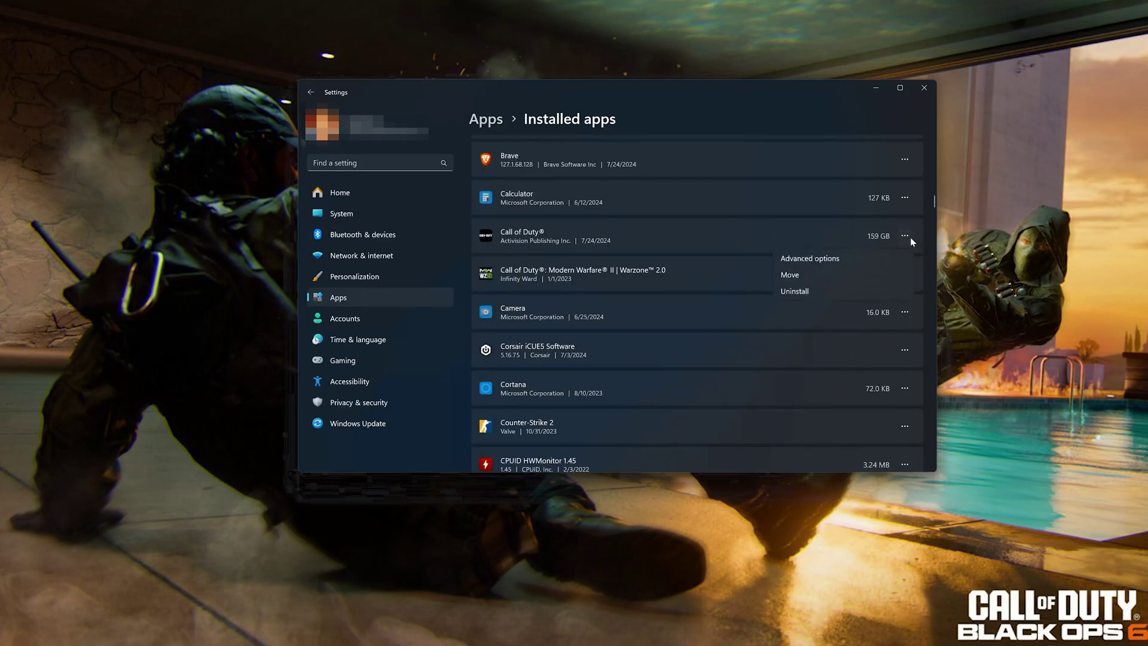
Step: Repair Call of Duty from its advanced options, then reset it and confirm clearing its data
left_click(832, 262)
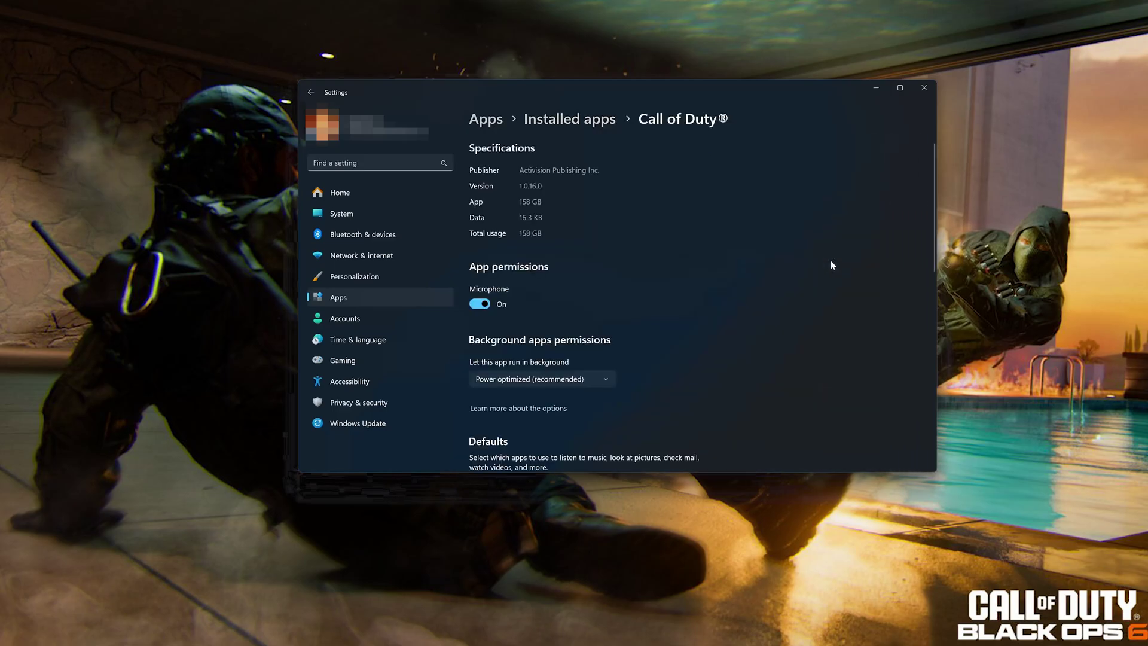
scroll(830, 265, "down", 7)
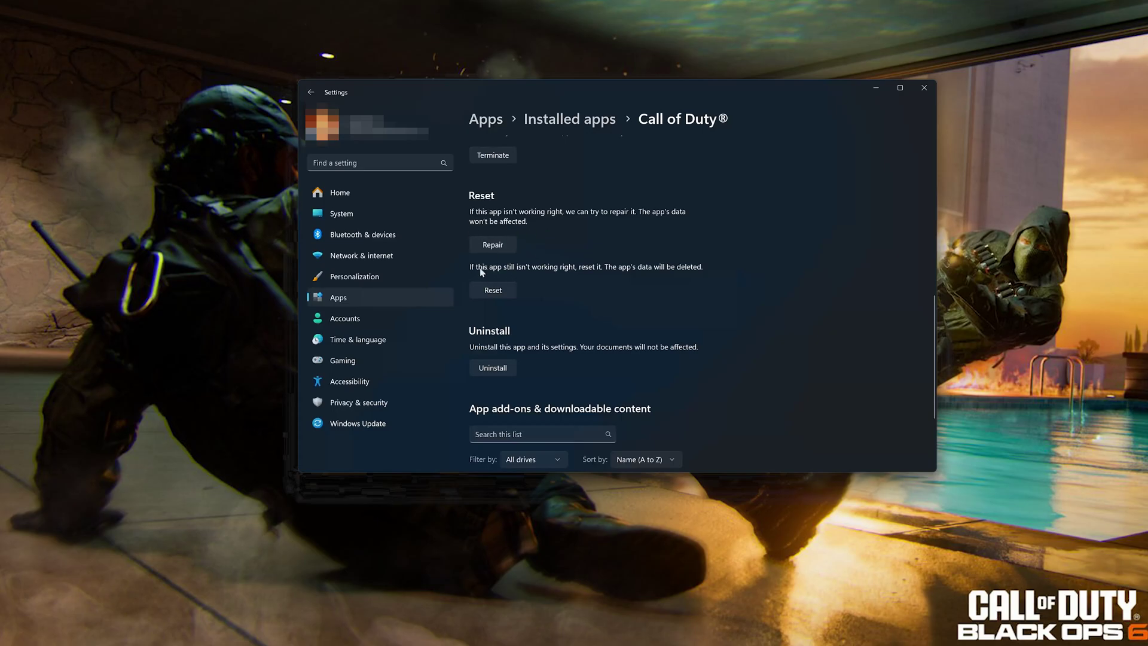
left_click(491, 247)
left_click(492, 291)
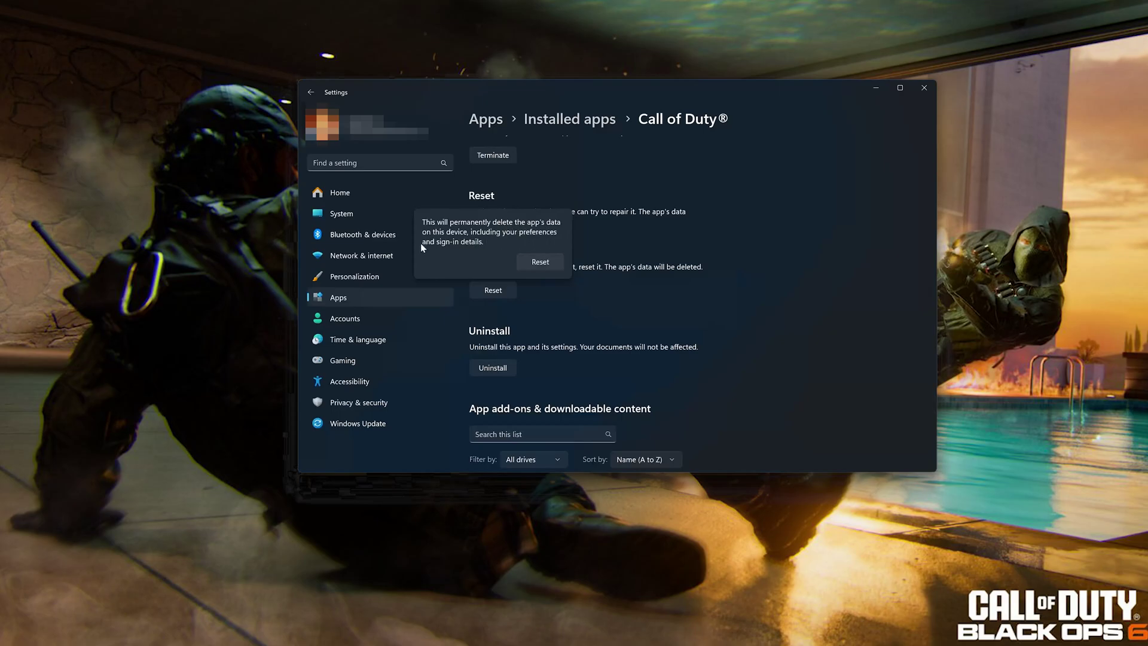
left_click(538, 267)
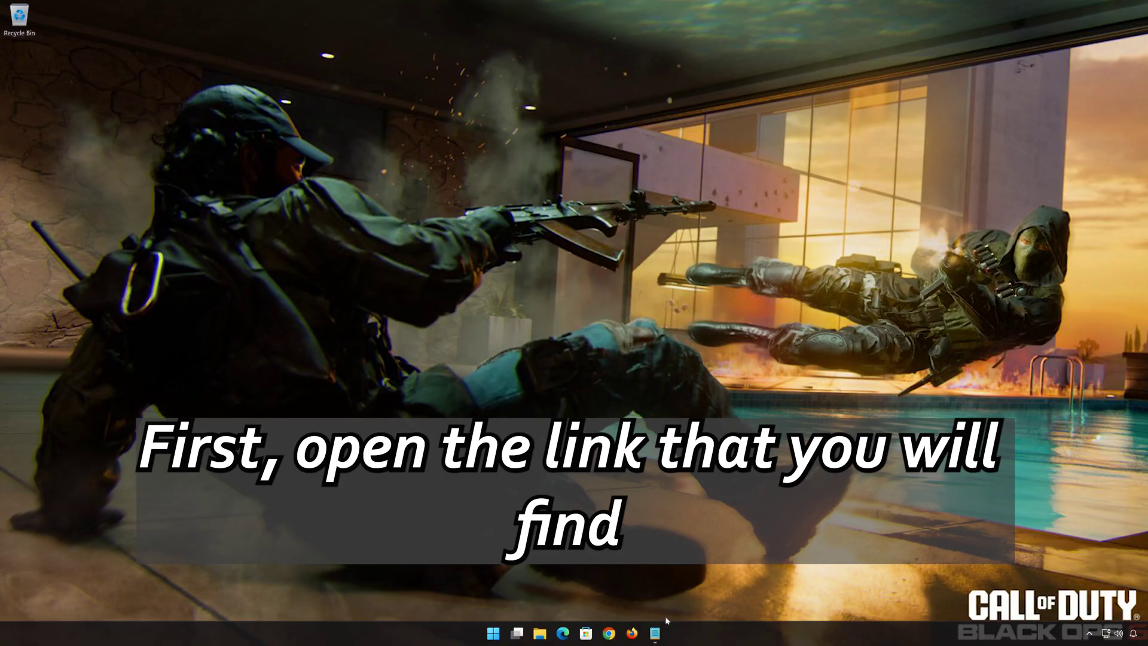
Step: Copy the selected Xbox support link from Notepad
left_click(656, 633)
right_click(514, 121)
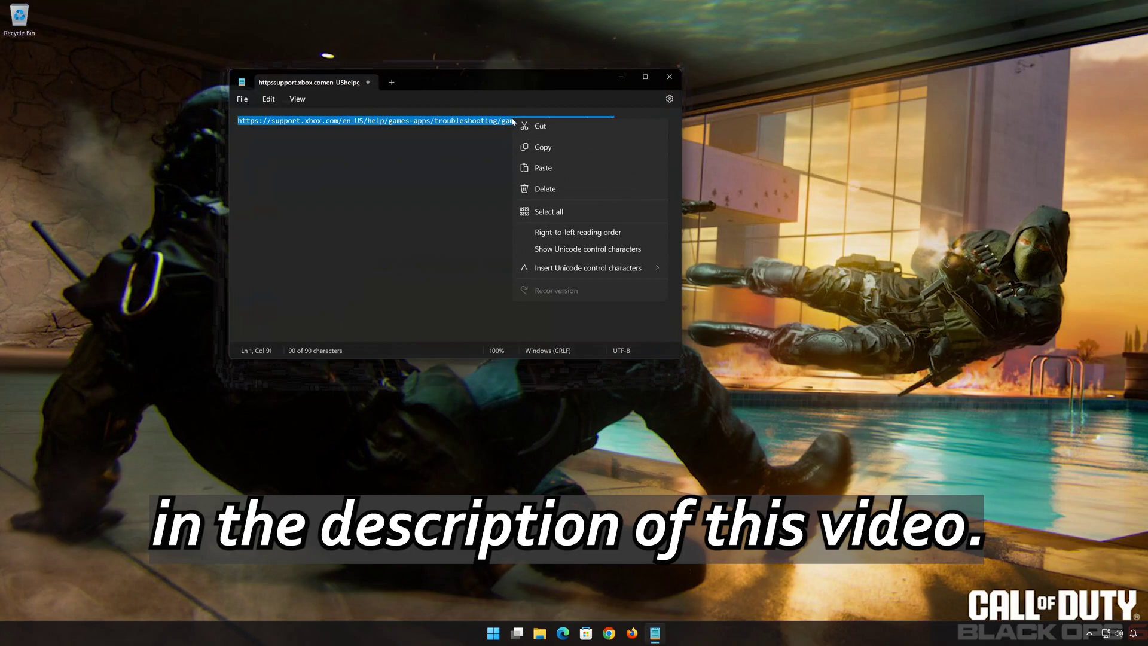
left_click(544, 173)
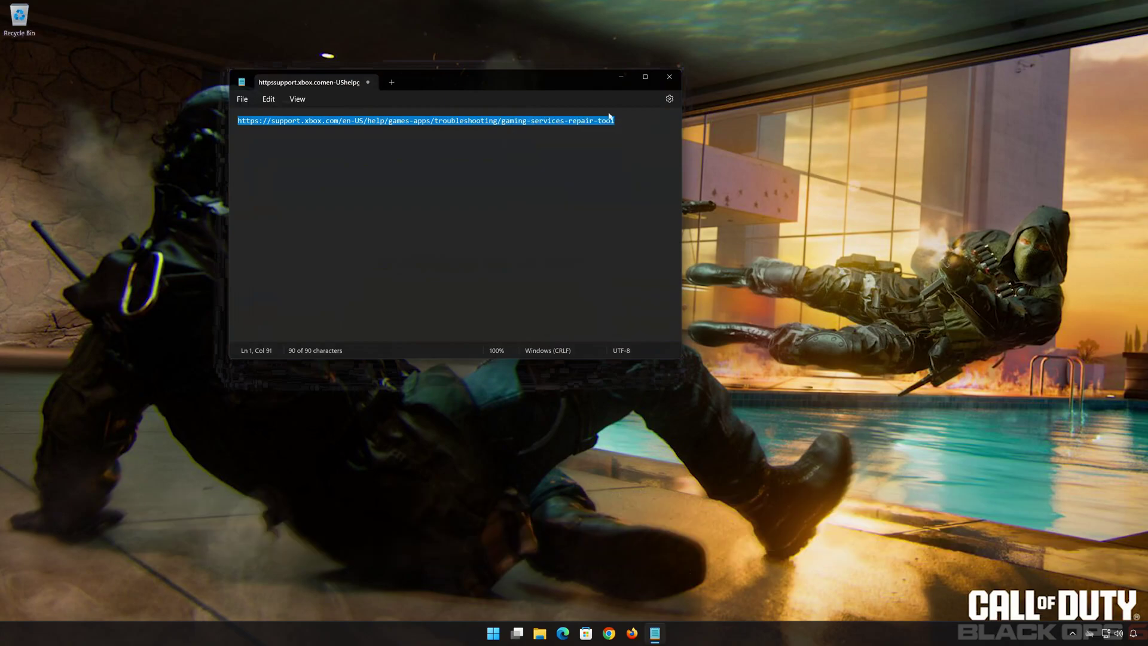
Step: Paste the link into Firefox's address bar to load the Gaming Services Repair Tool article
left_click(620, 77)
left_click(632, 633)
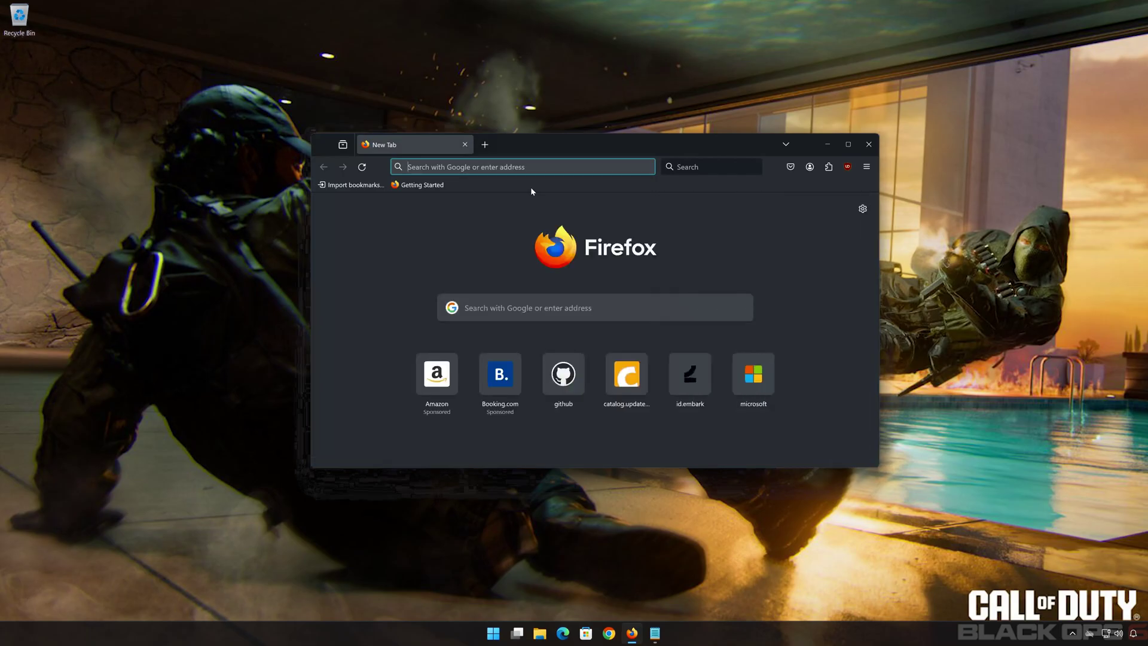
right_click(536, 167)
left_click(561, 243)
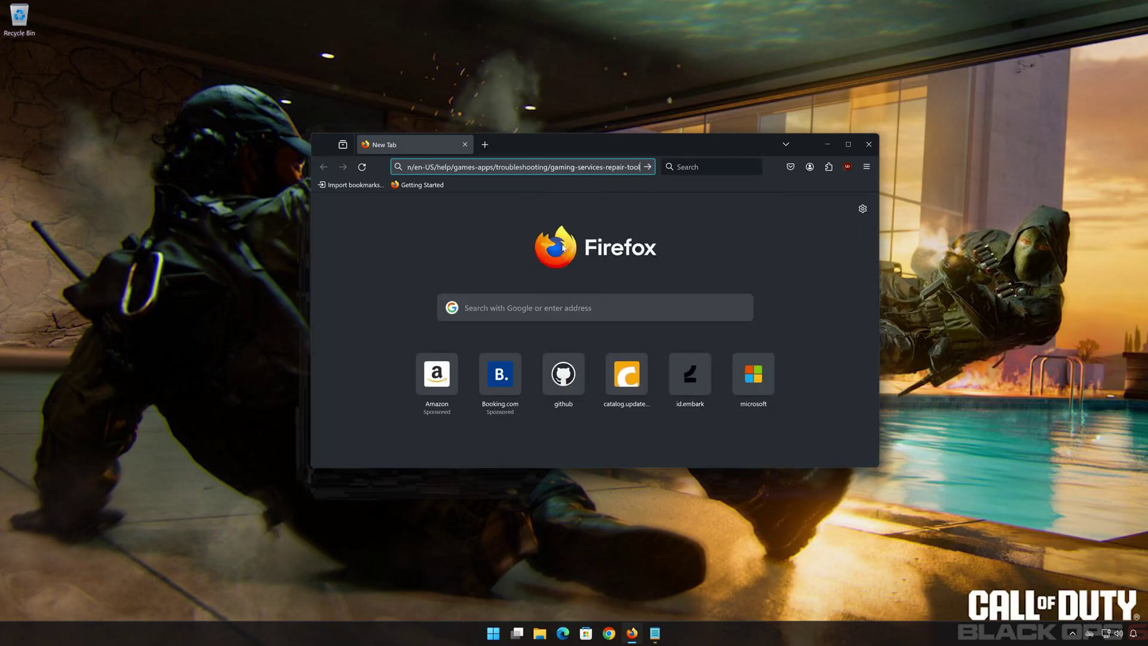
key("Return")
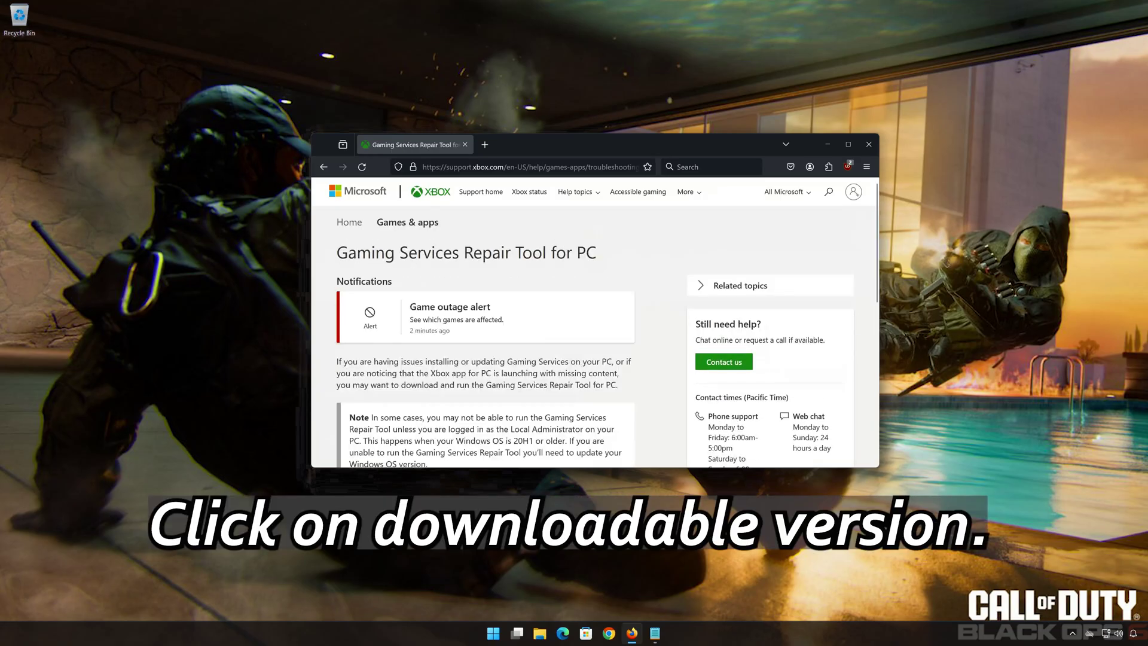
Step: Expand Downloadable version, download GamingRepairTool.exe to the desktop, and close Firefox
scroll(555, 314, "down", 4)
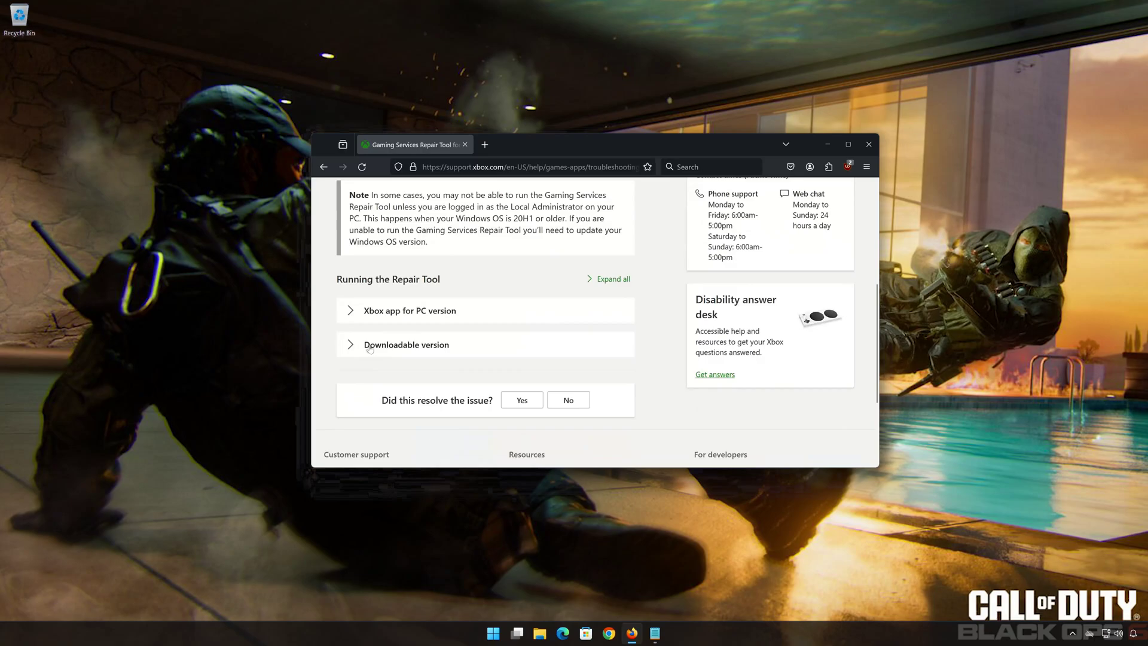
left_click(350, 345)
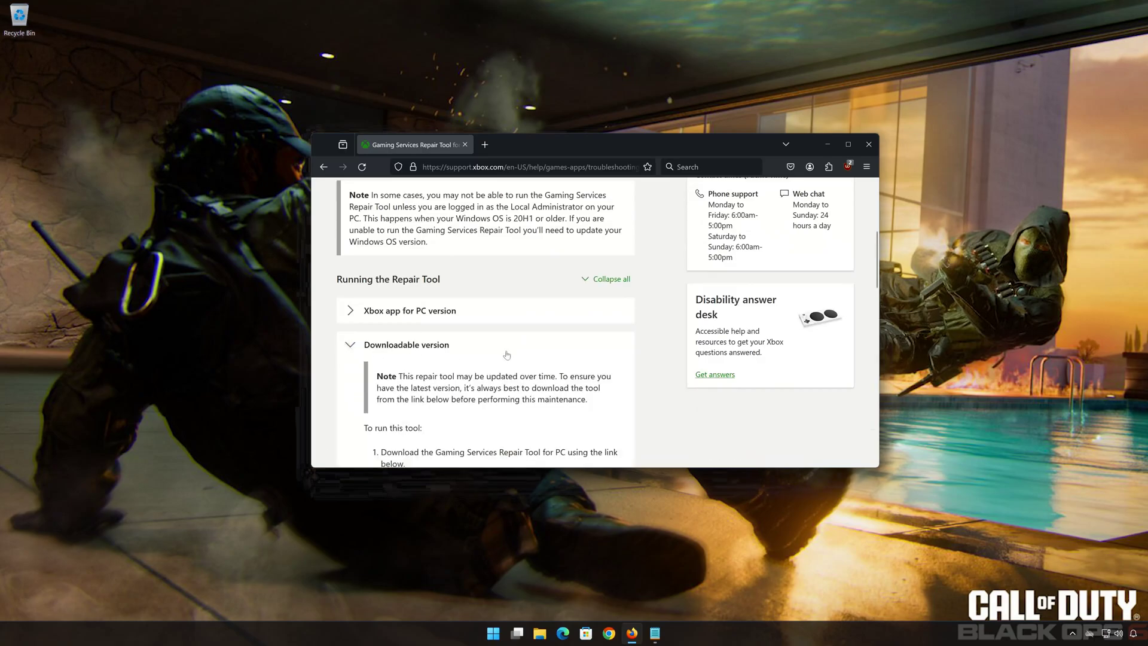
scroll(507, 356, "down", 4)
scroll(509, 358, "down", 6)
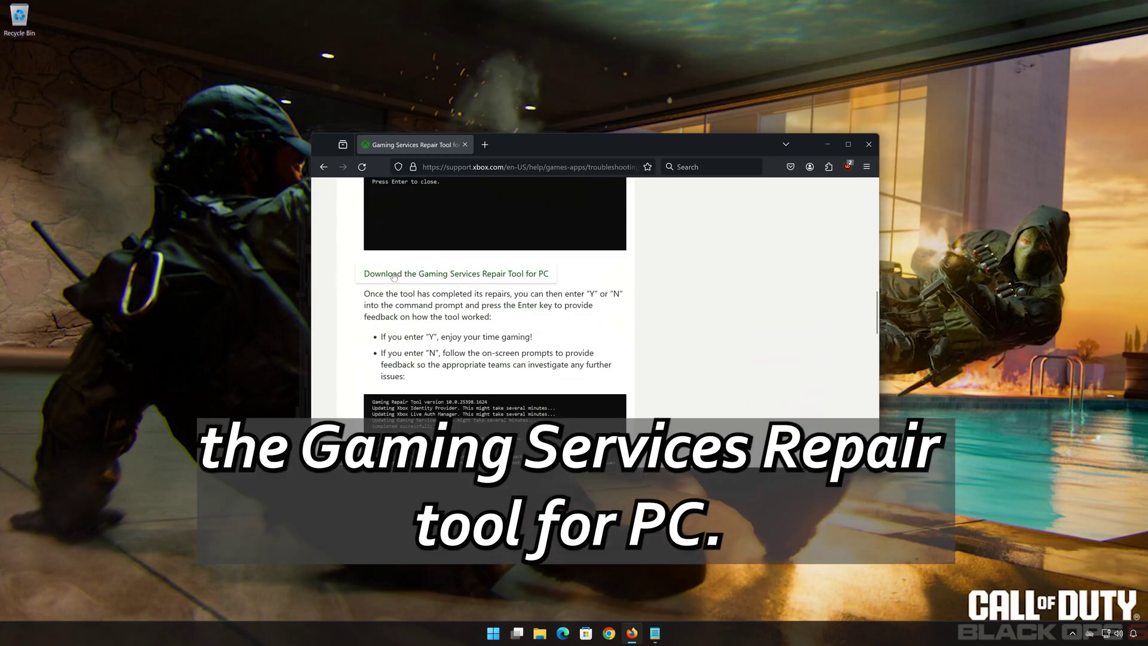
left_click(474, 277)
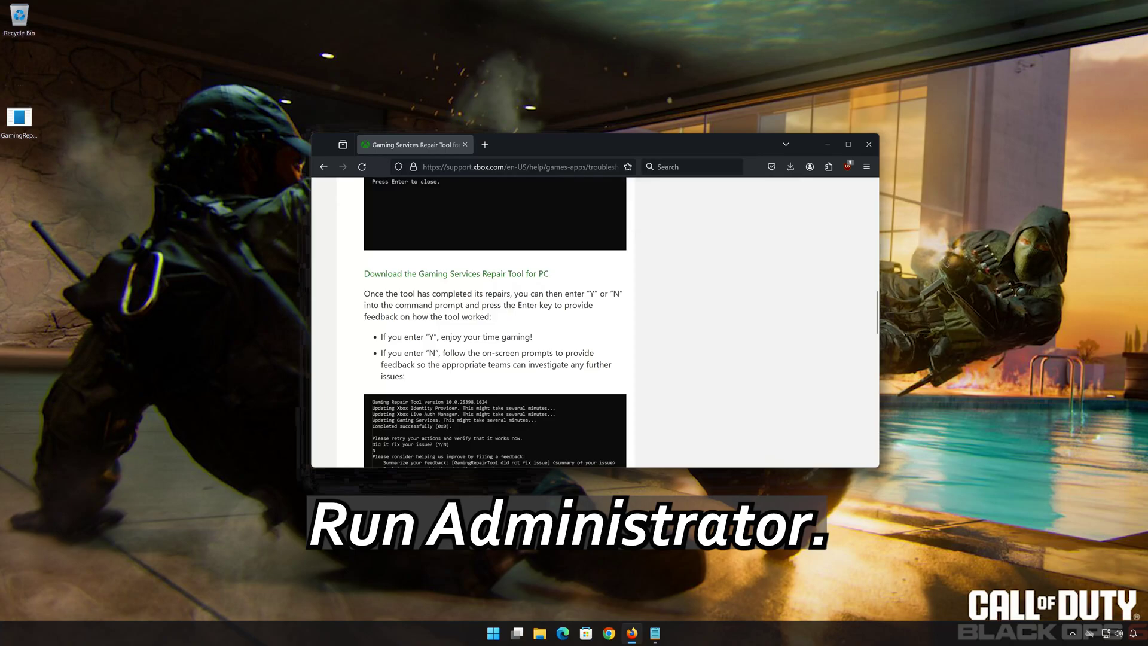
left_click(861, 154)
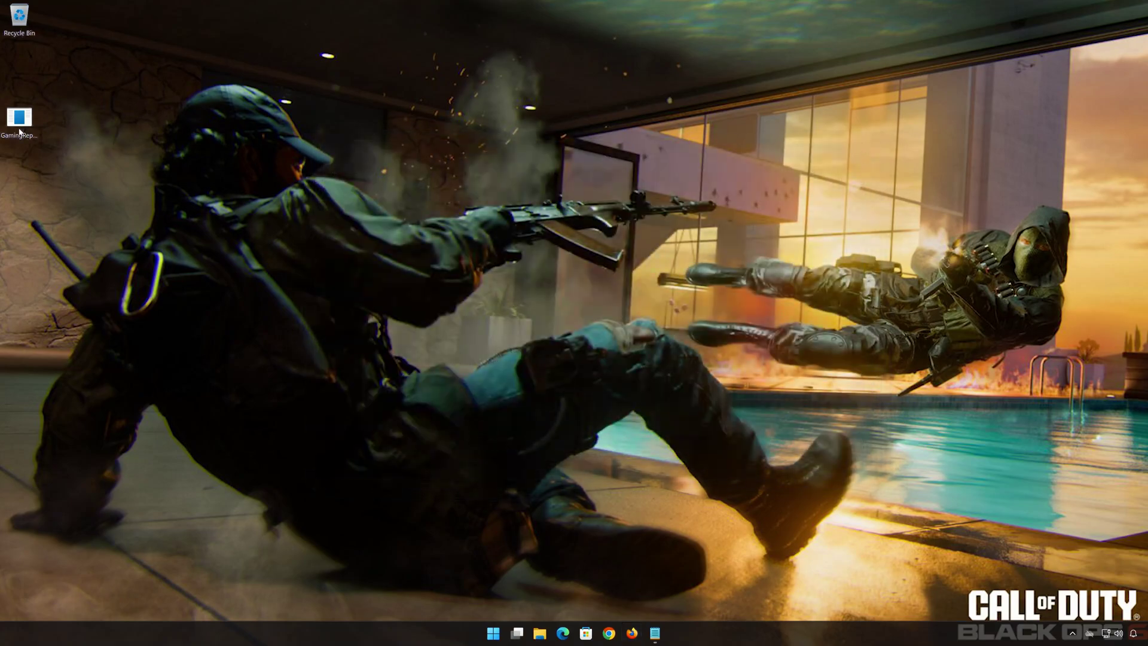
Step: Run GamingRepairTool as administrator, approve both UAC prompts, and answer 'y' that the issue is fixed
right_click(20, 132)
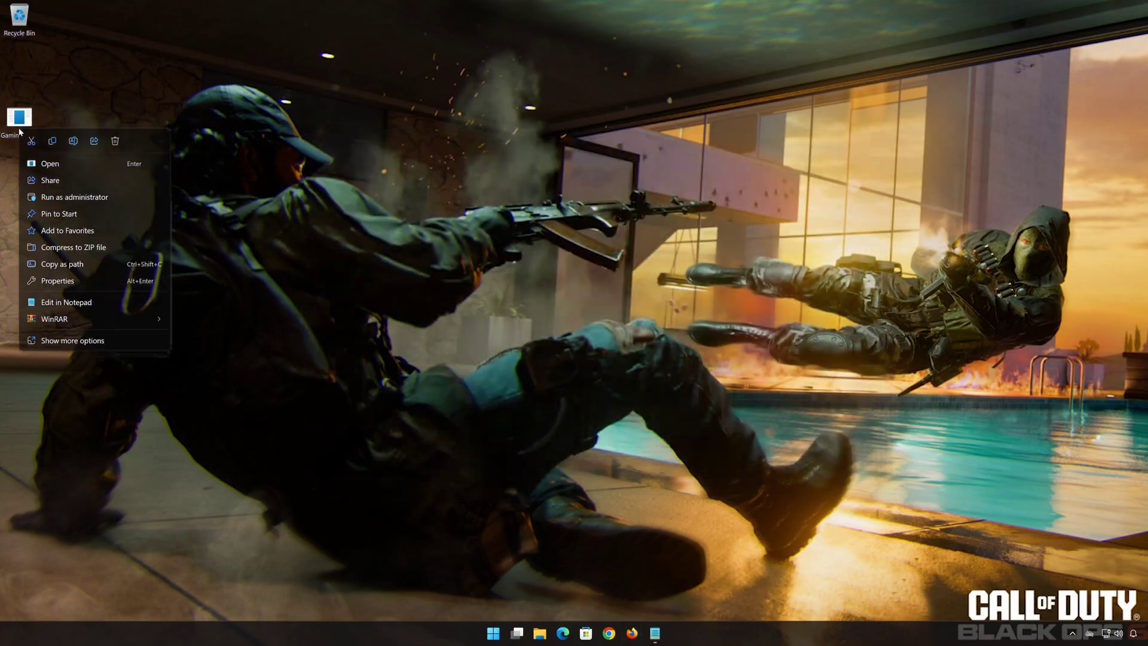
left_click(77, 199)
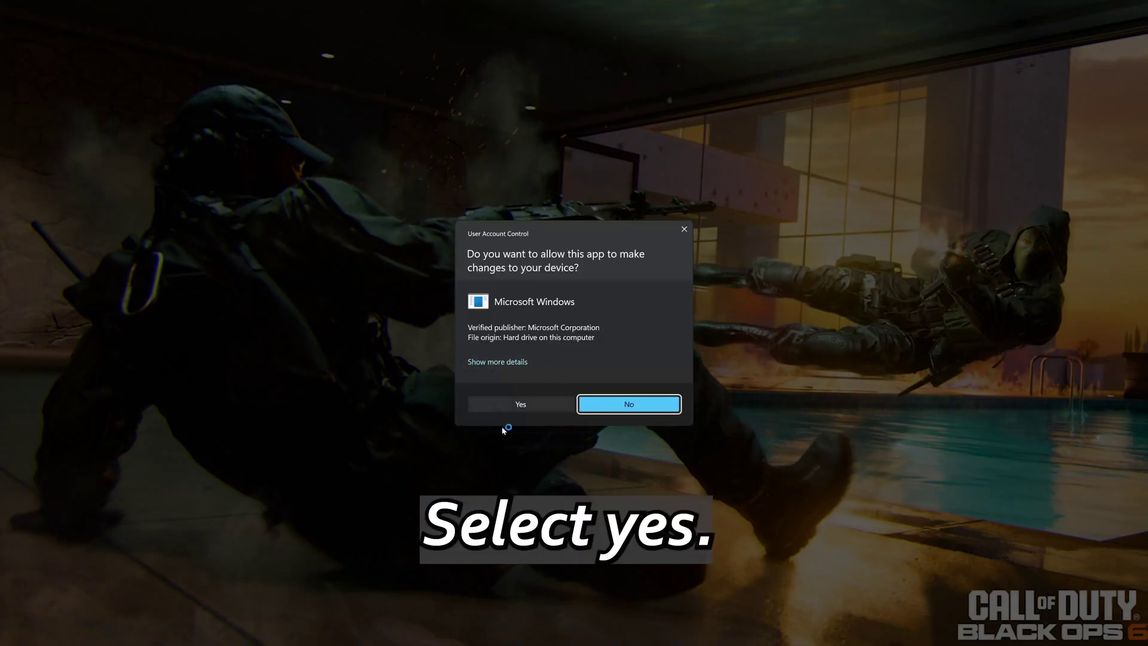
left_click(530, 402)
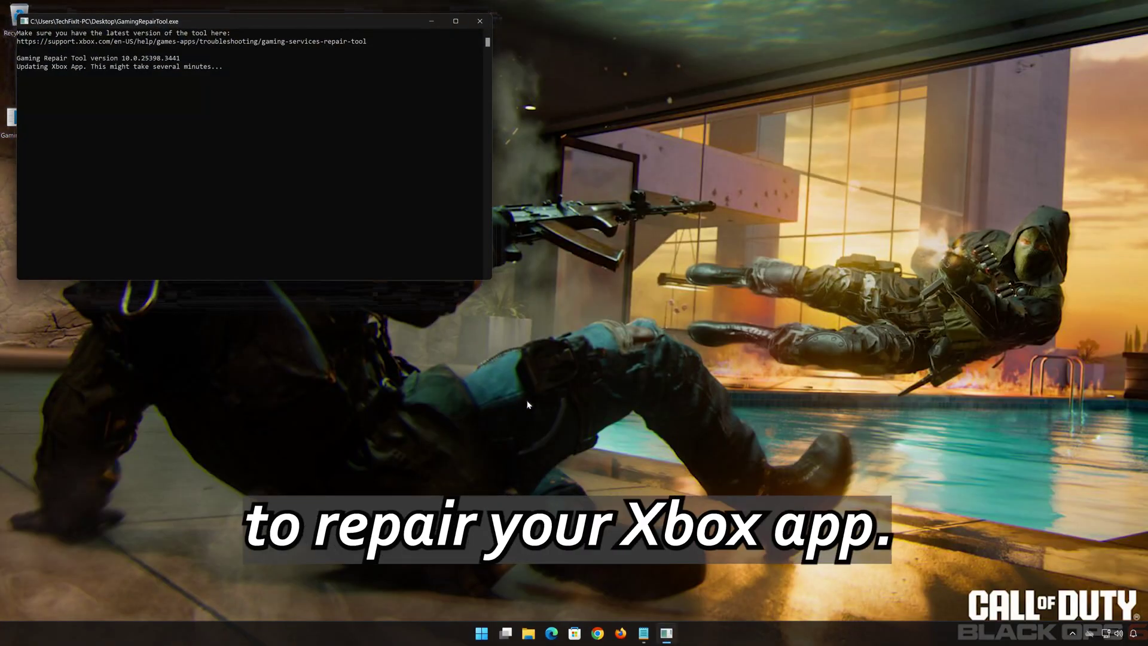
left_click_drag(240, 20, 554, 159)
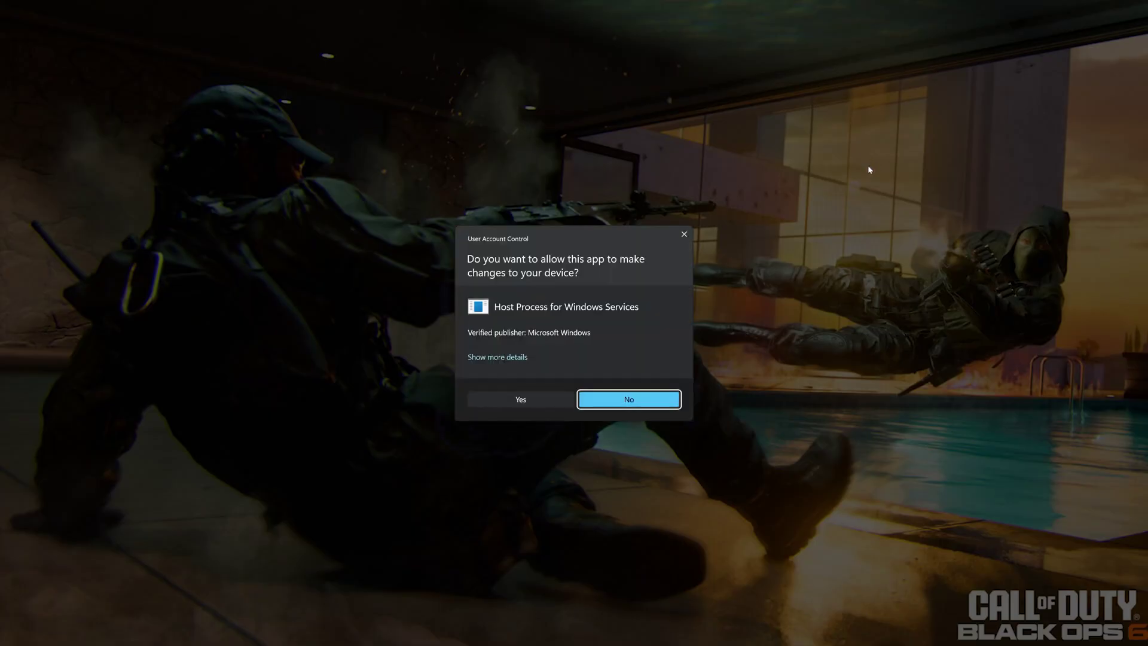
left_click(539, 402)
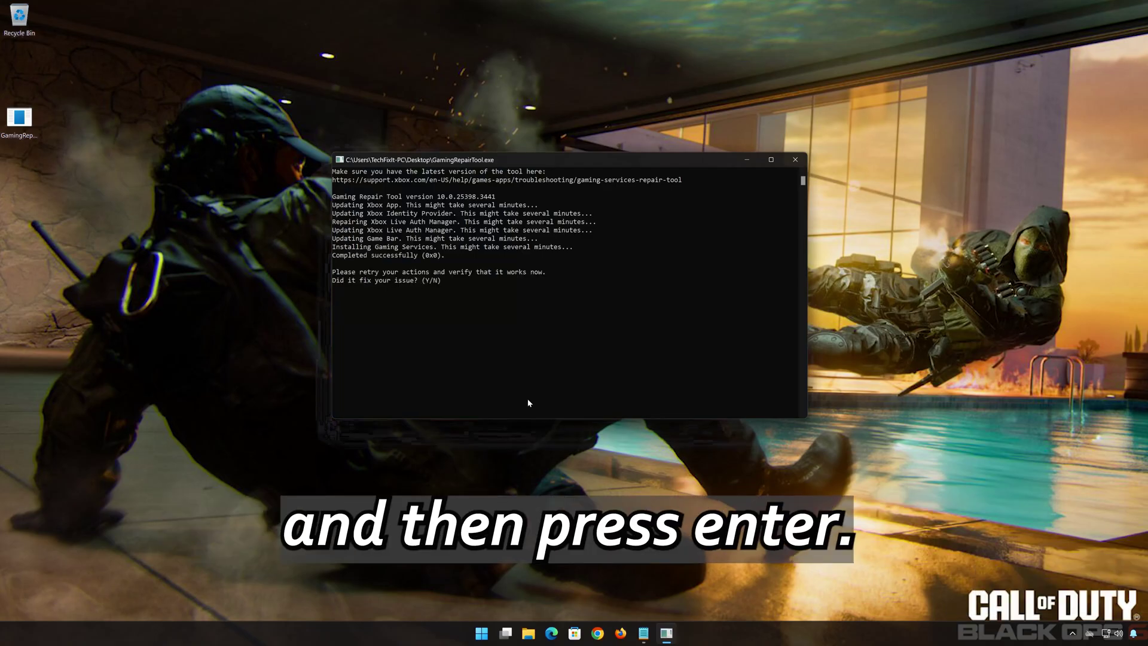
type("y")
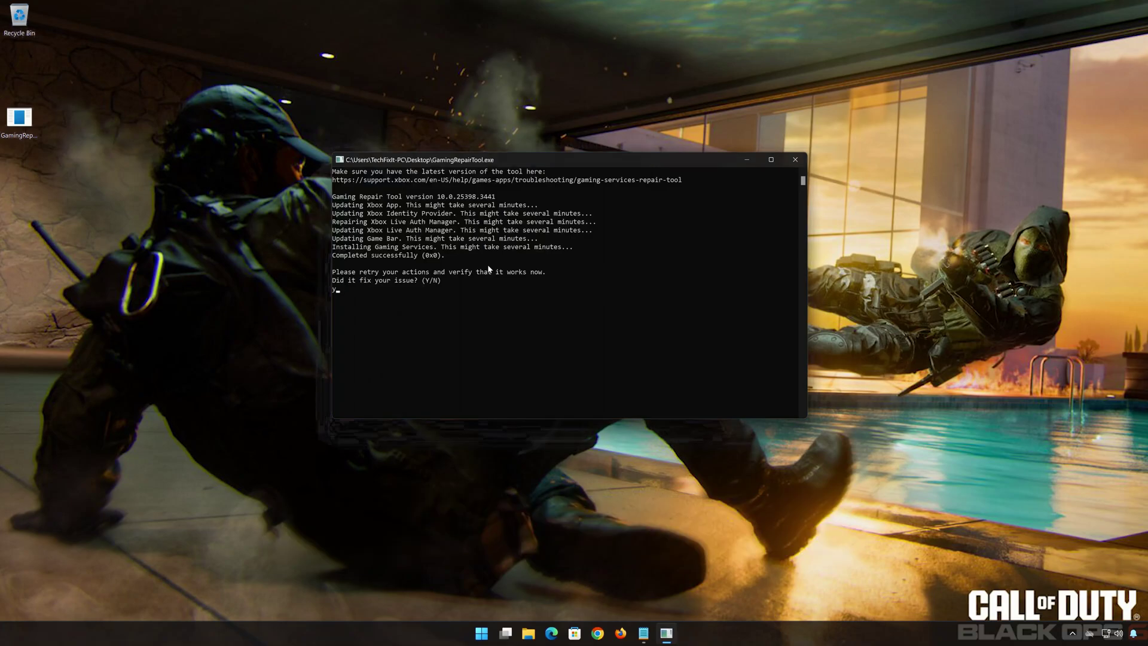
key("Return")
key("Return")
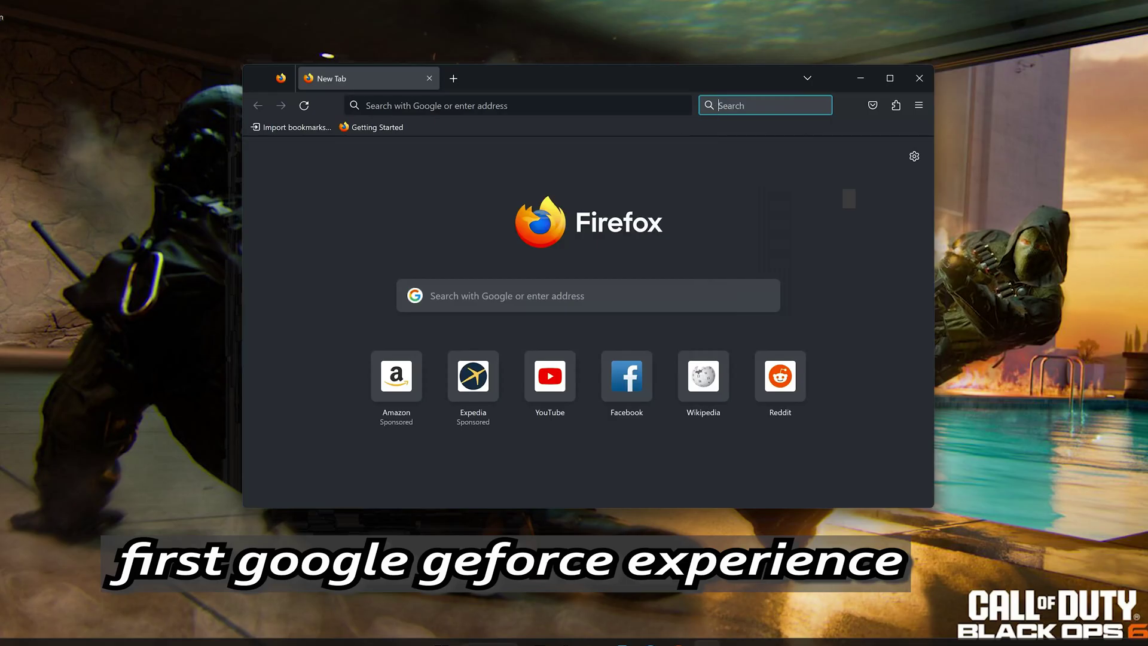
Step: Search Google for 'geforce experience' and open the nvidia.com GeForce Experience result
type("ge")
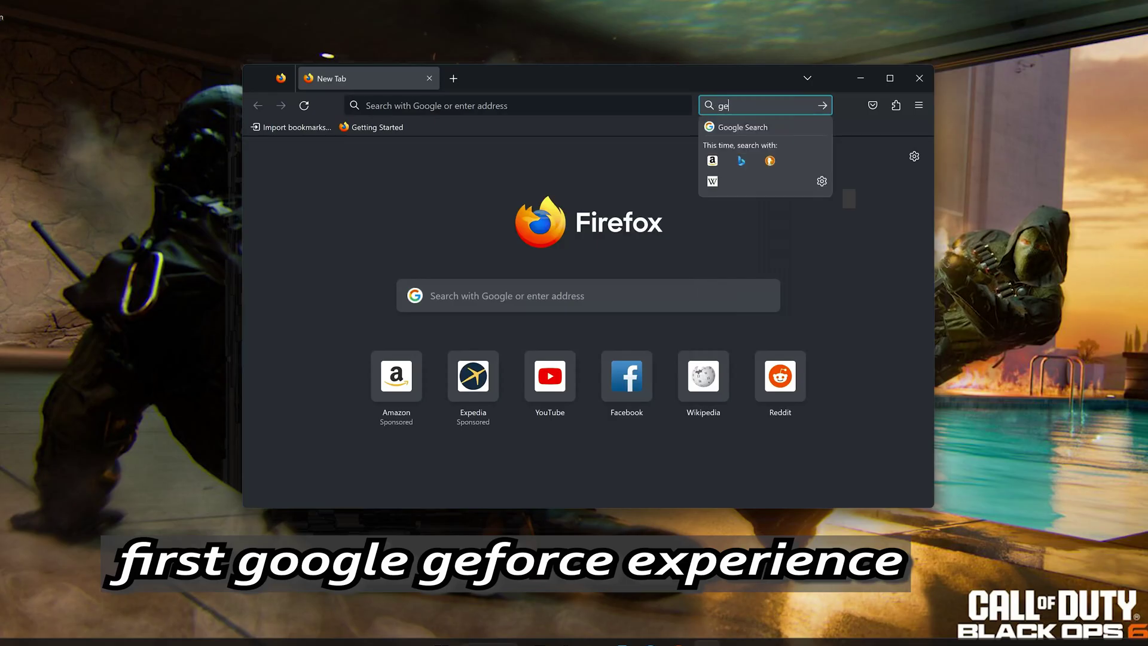
type("force exp")
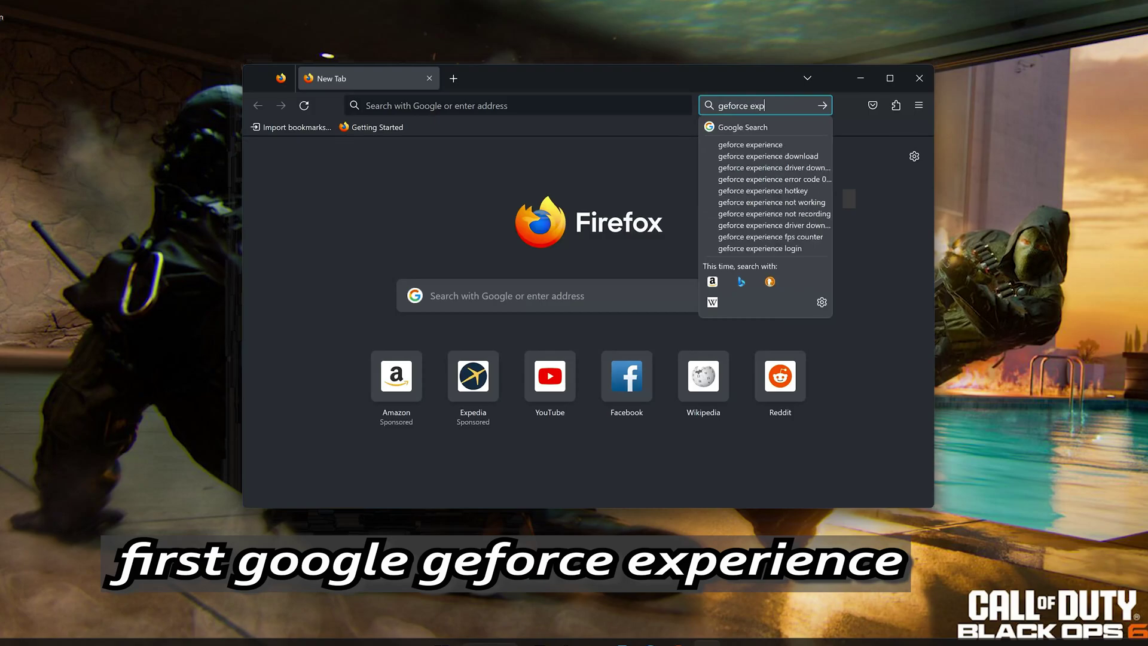
type("erience")
key("Return")
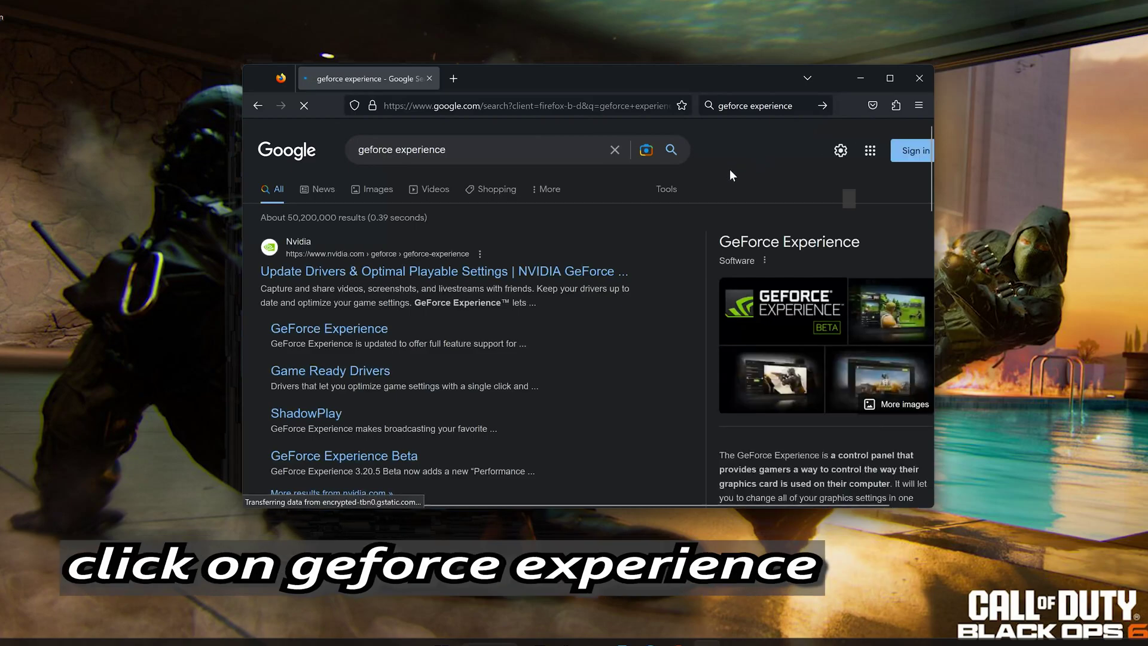
scroll(730, 175, "down", 1)
scroll(730, 174, "down", 1)
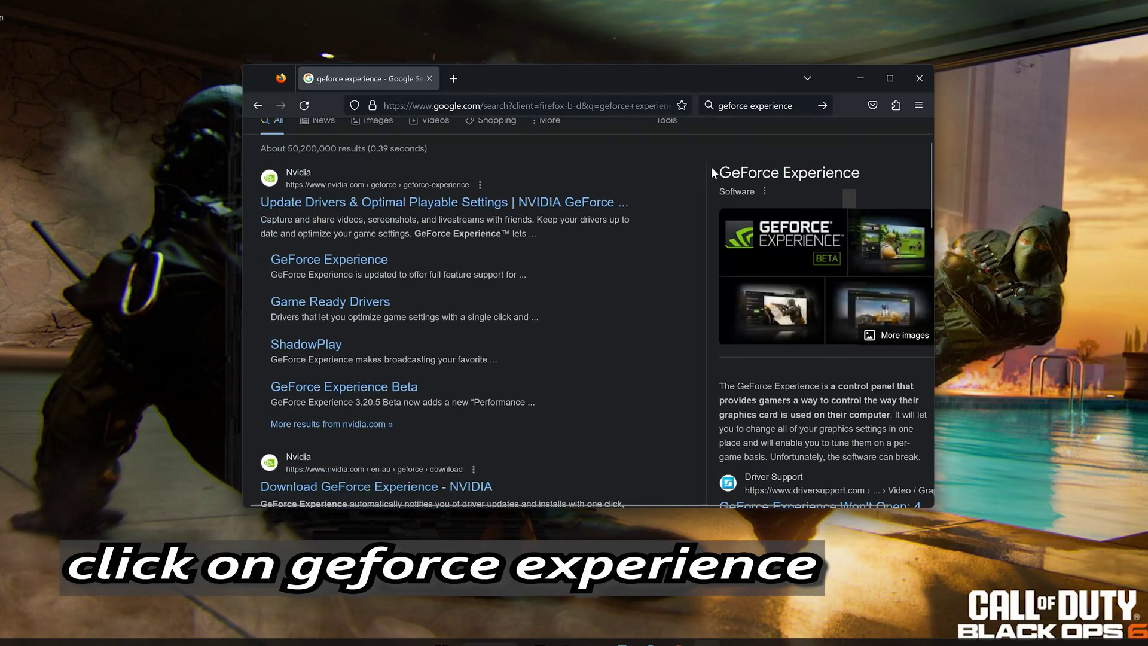
left_click(429, 204)
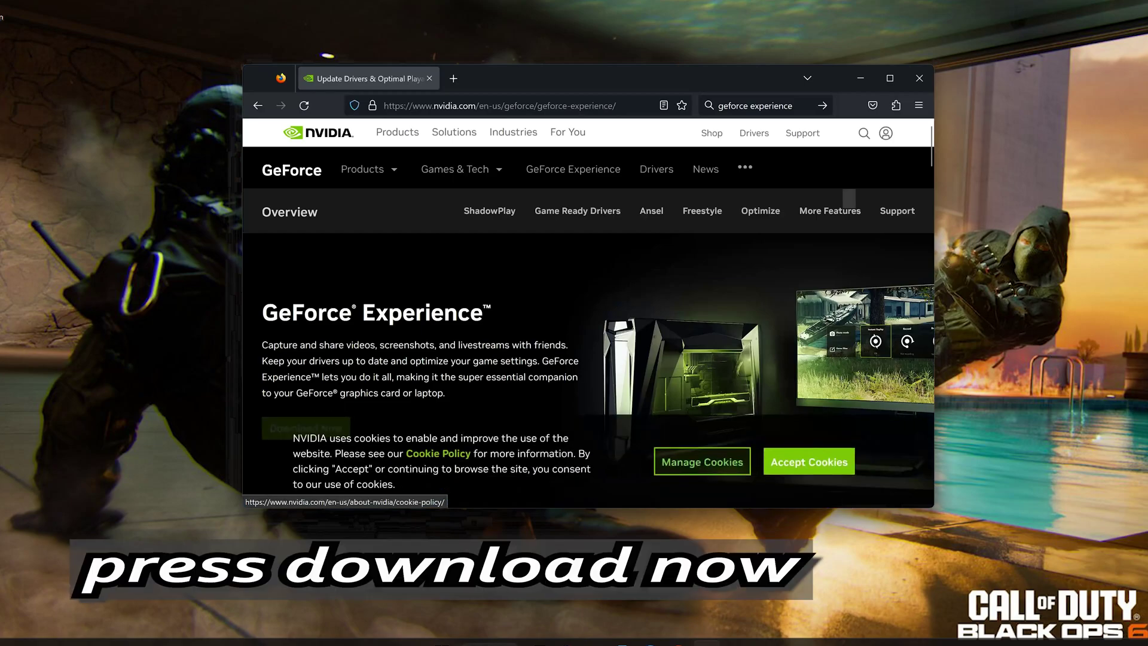
Step: Accept cookies and download the GeForce_Experience_v3.27.0.112.exe installer (125 MB)
left_click(781, 462)
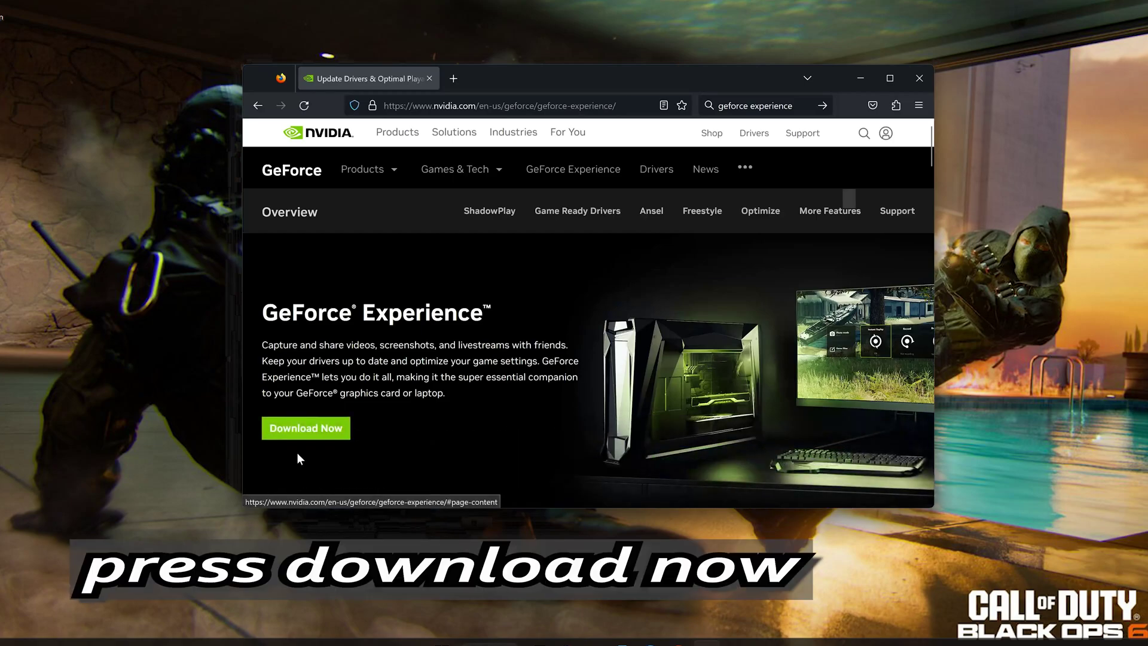
left_click(320, 434)
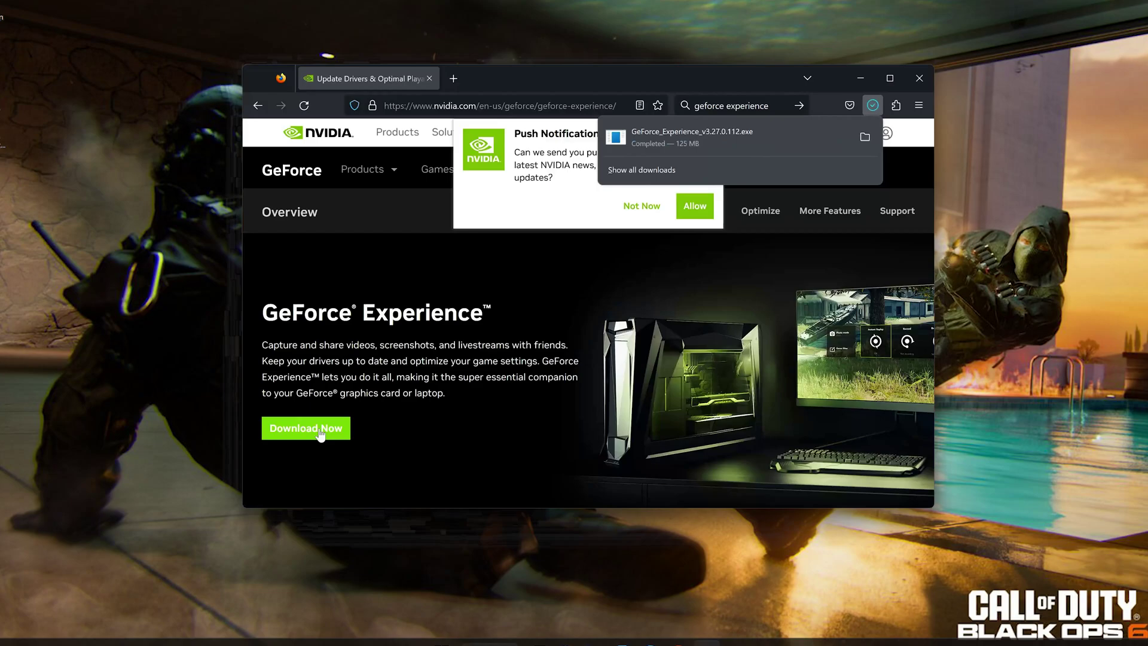
Step: Launch the downloaded GeForce Experience installer and approve its User Account Control prompt
left_click(917, 78)
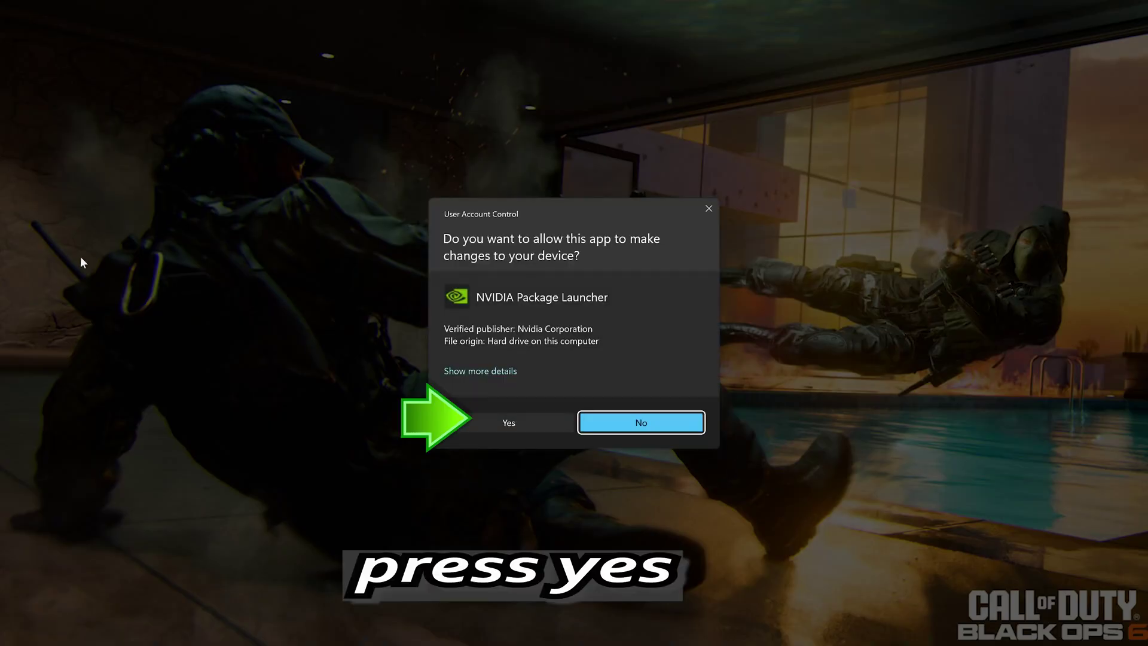
left_click(519, 420)
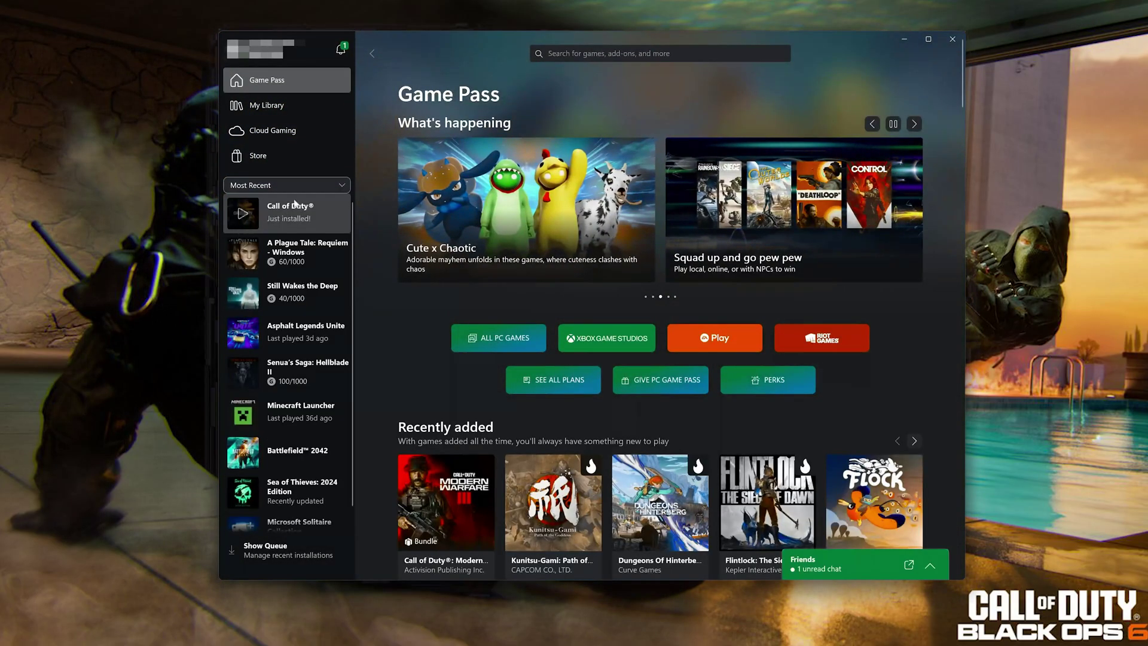
Step: Run and confirm Verify and Repair on Call of Duty's files from its Manage > Files settings
left_click(302, 218)
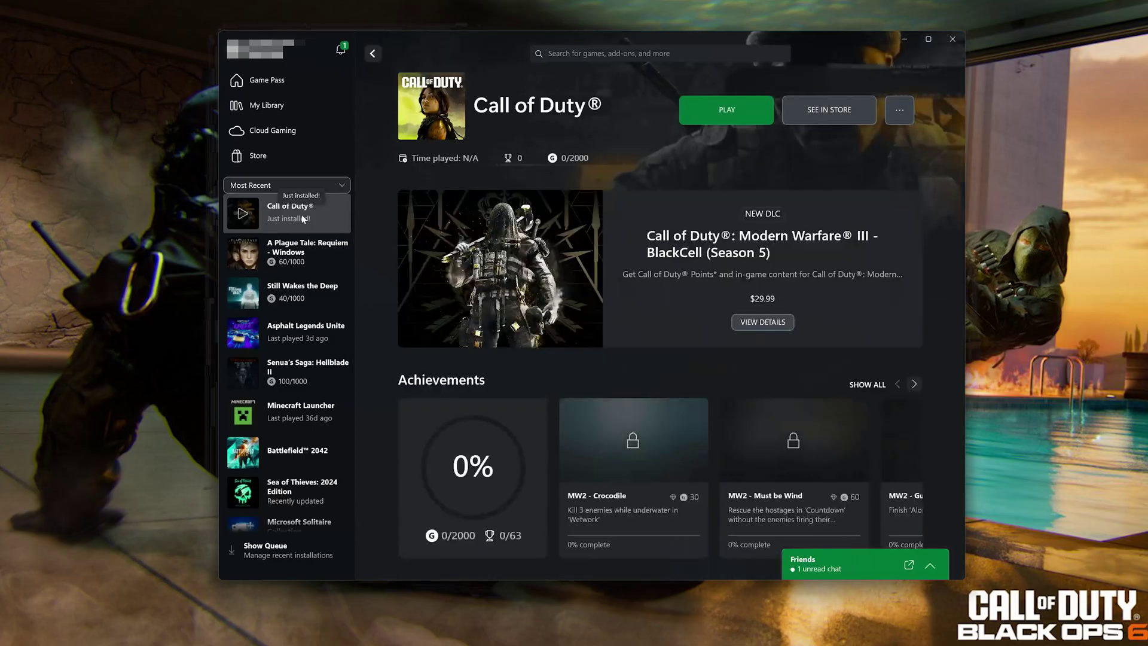
left_click(900, 111)
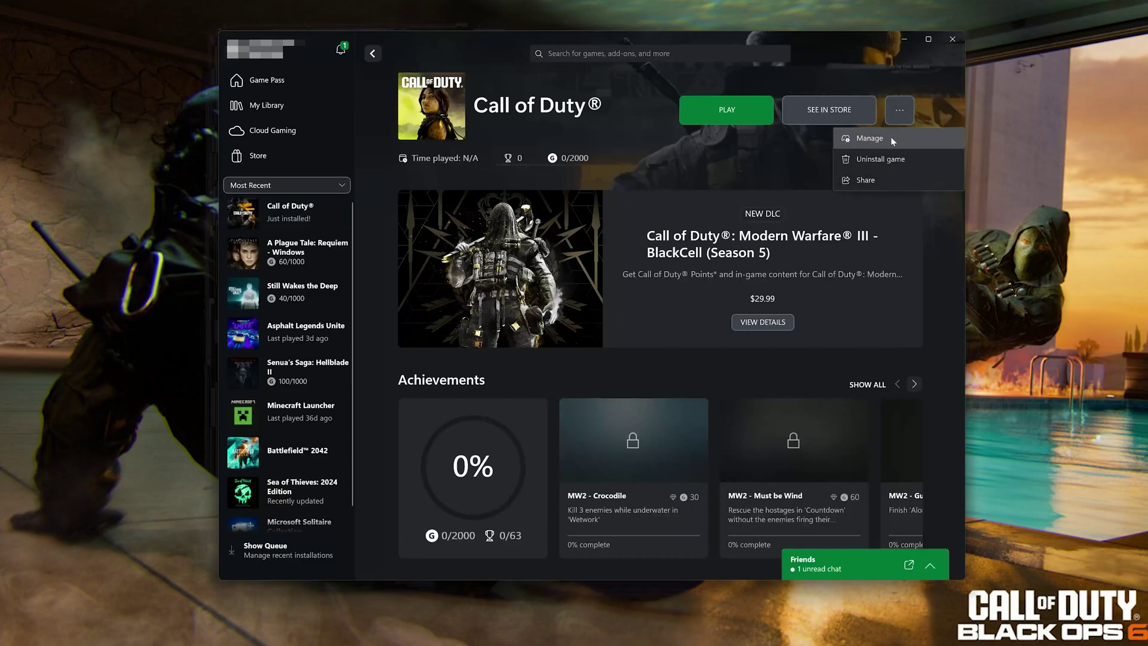
left_click(891, 138)
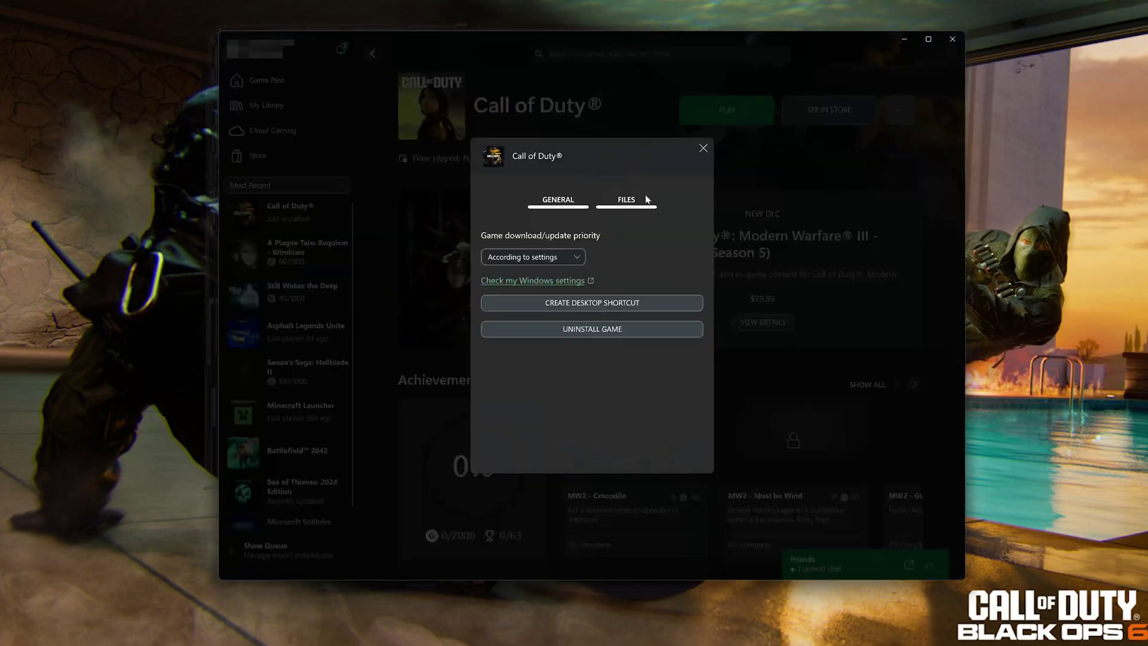
left_click(624, 202)
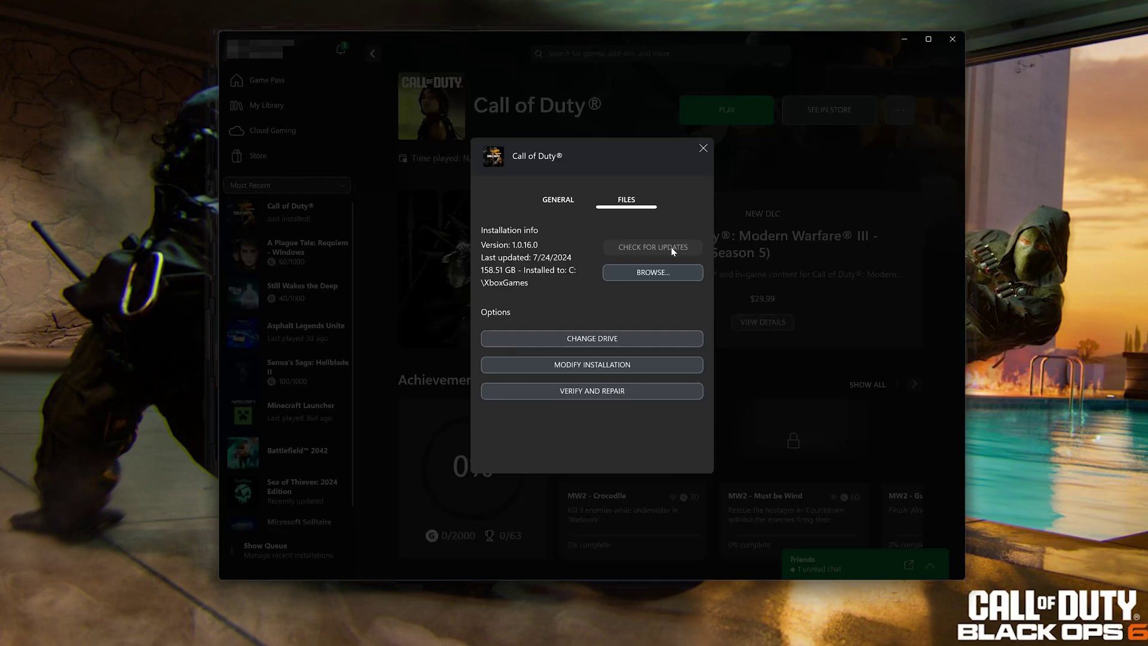
left_click(594, 394)
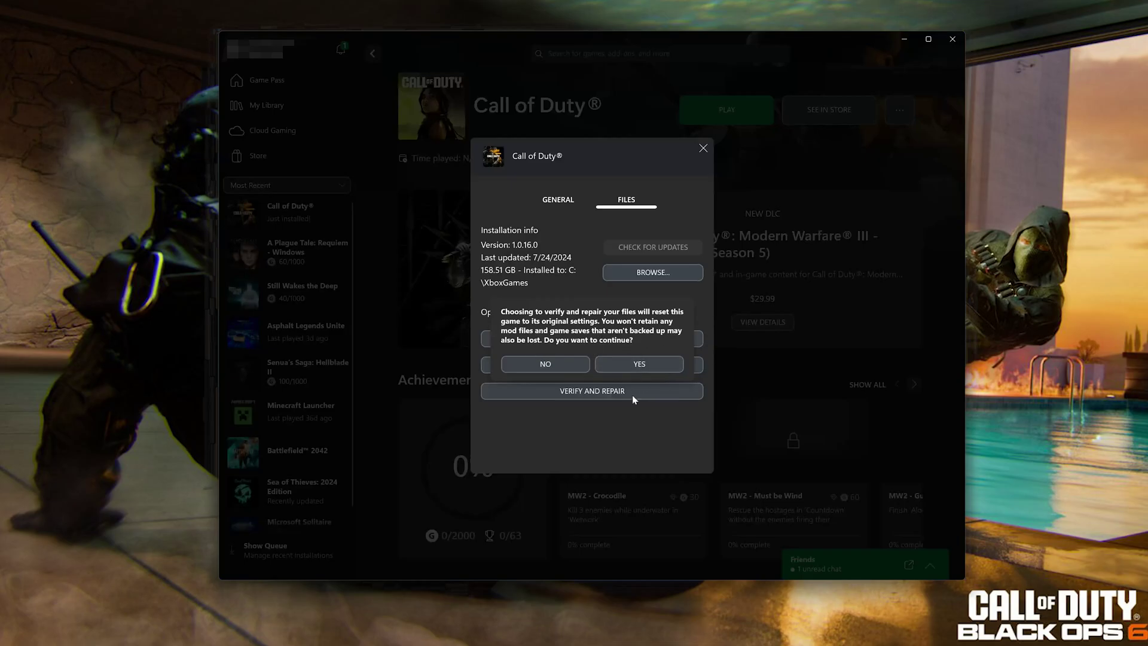
left_click(657, 366)
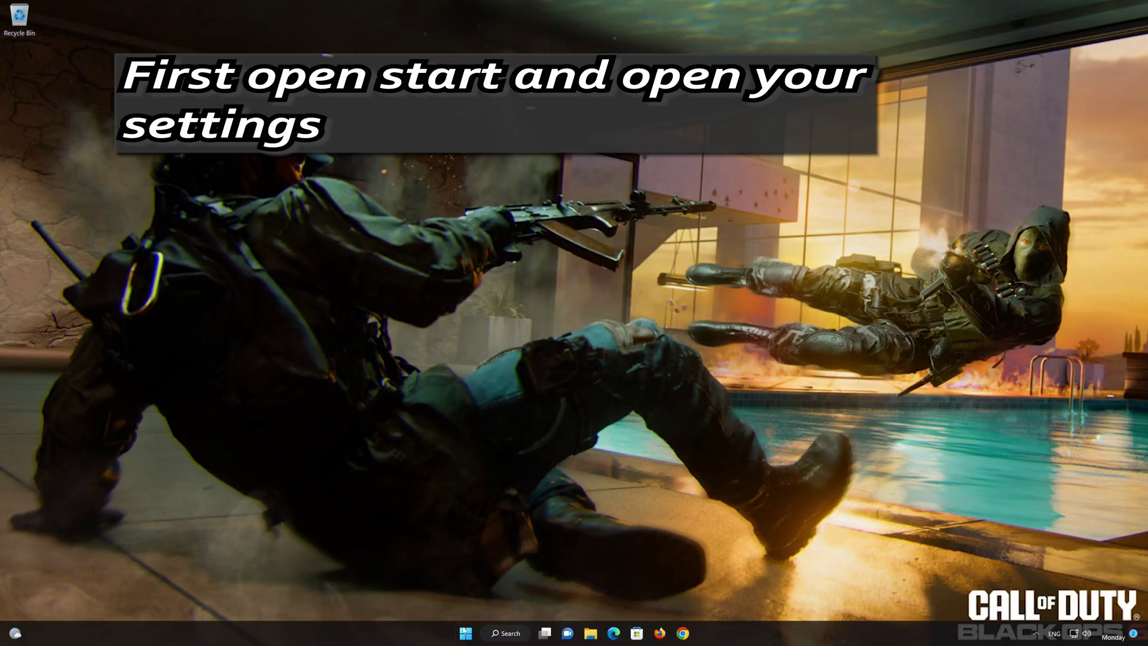
Step: Open Windows Settings from Start and go to Apps > Installed apps
left_click(465, 632)
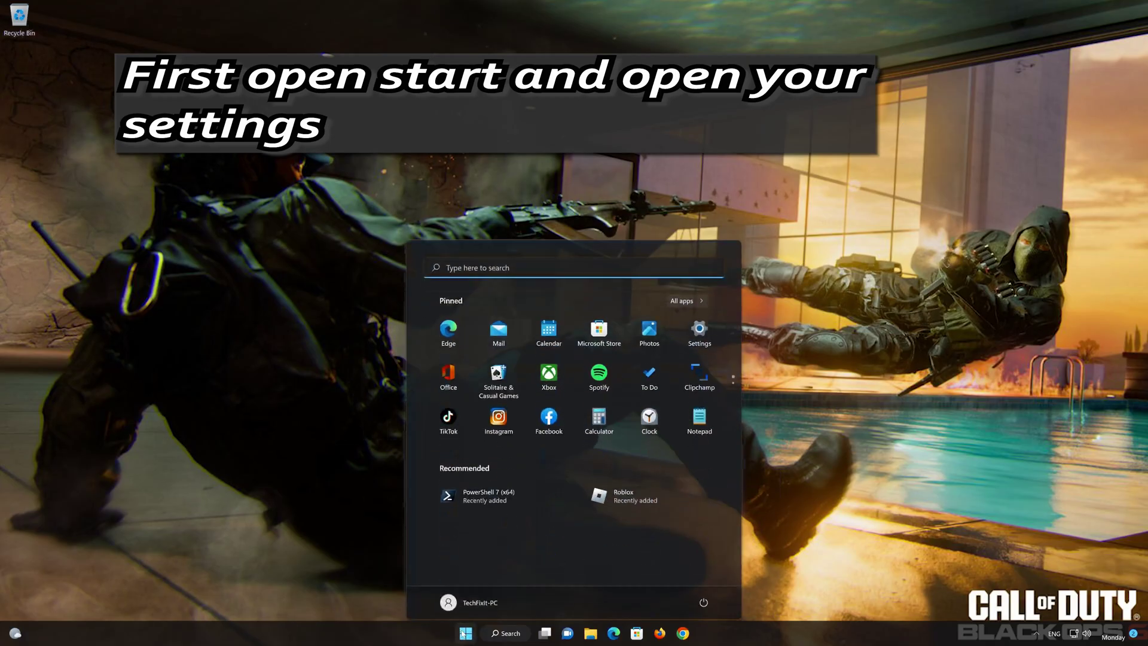
left_click(703, 326)
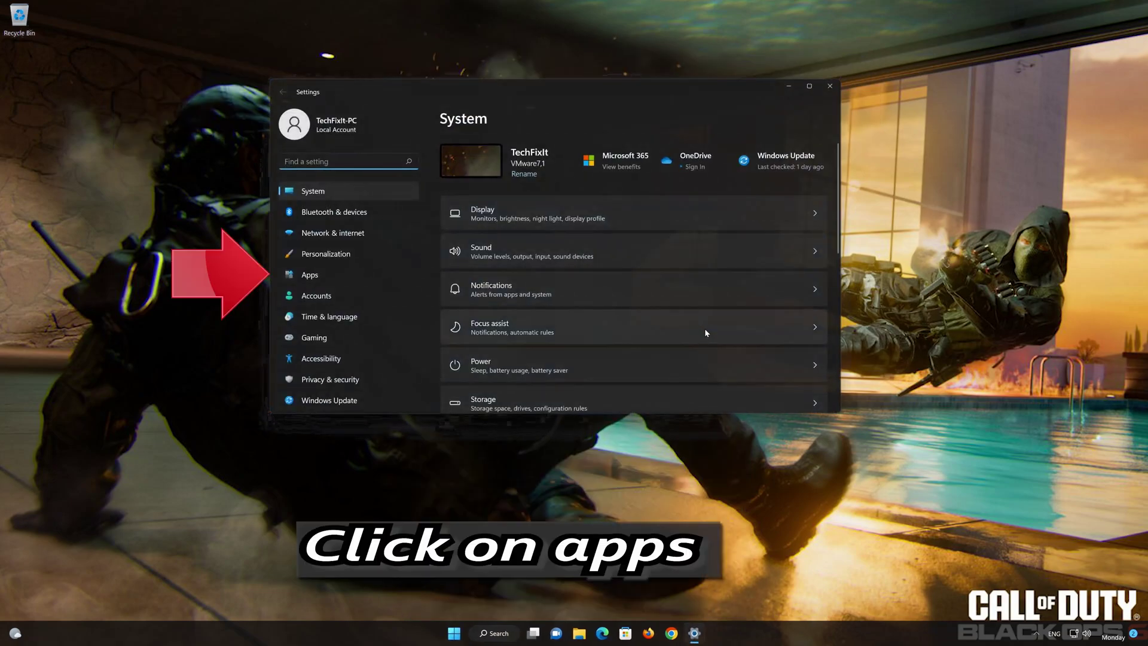
left_click(354, 272)
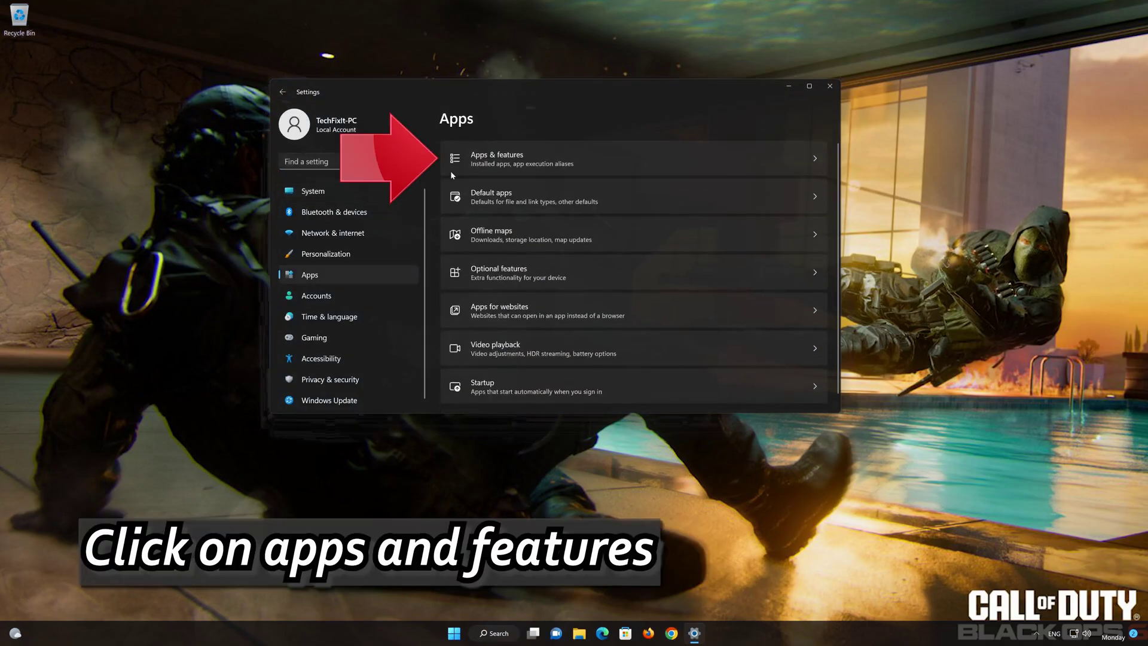
left_click(582, 156)
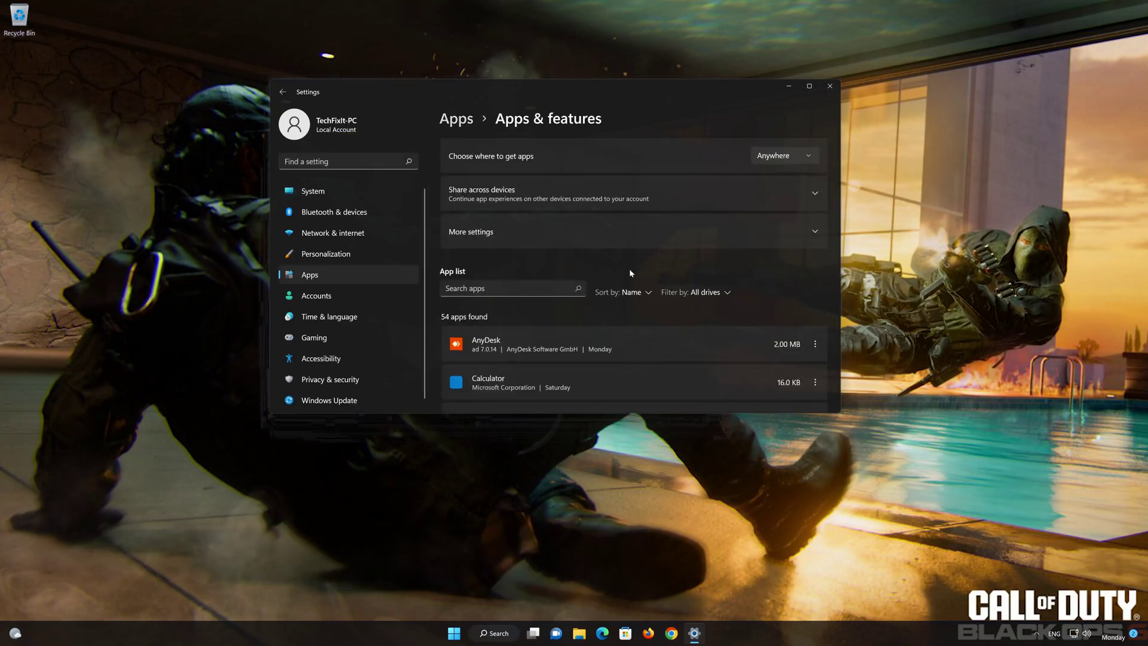
Step: Open Microsoft Store's advanced options and scroll to its Repair and Reset section
scroll(632, 278, "down", 10)
scroll(635, 285, "down", 1)
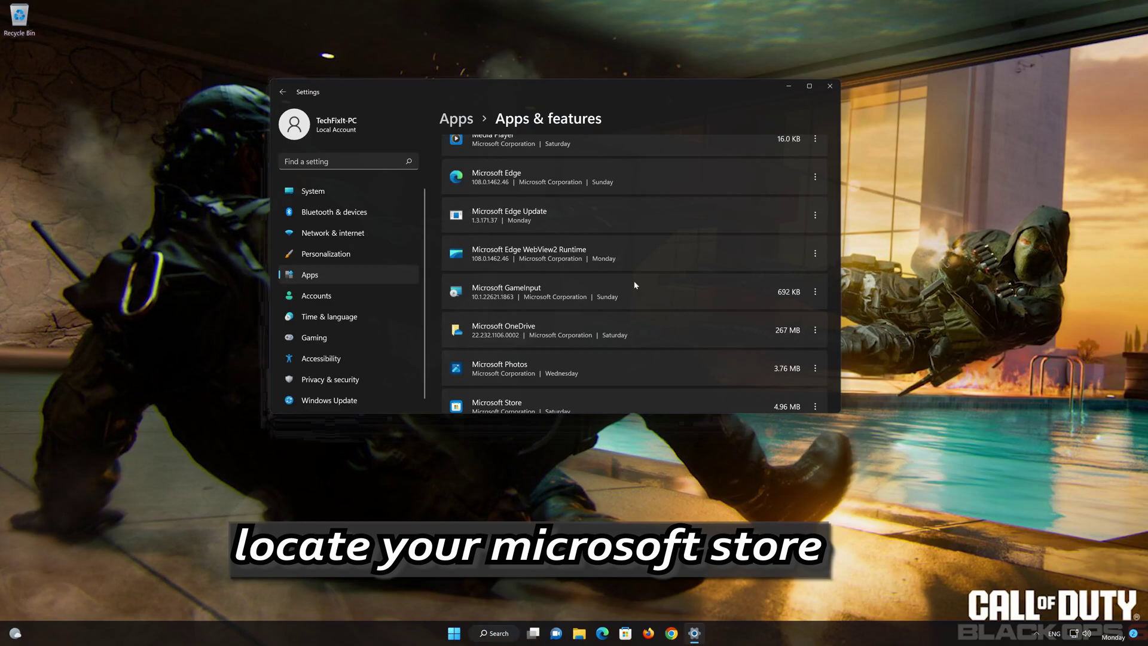
scroll(635, 285, "down", 2)
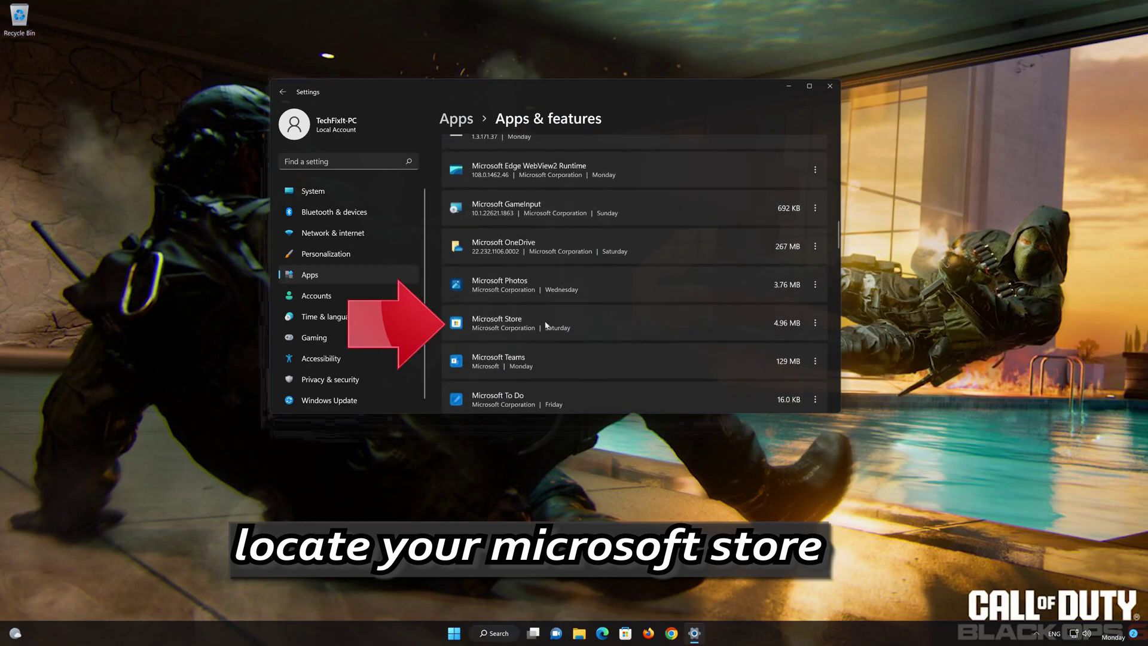
left_click(816, 324)
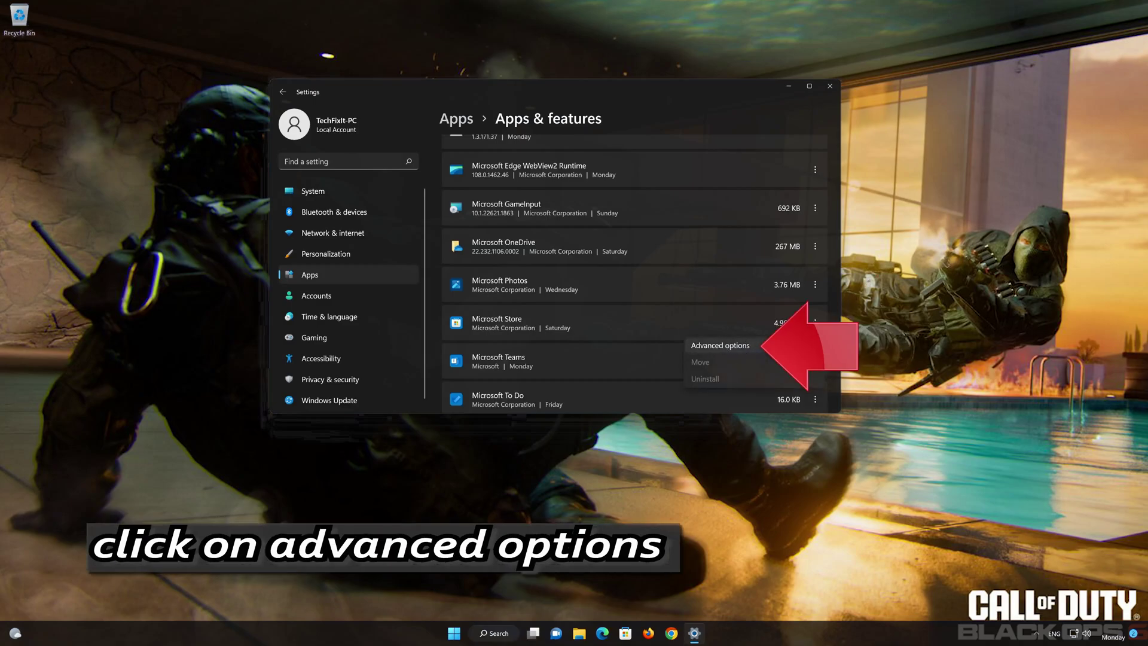
left_click(759, 345)
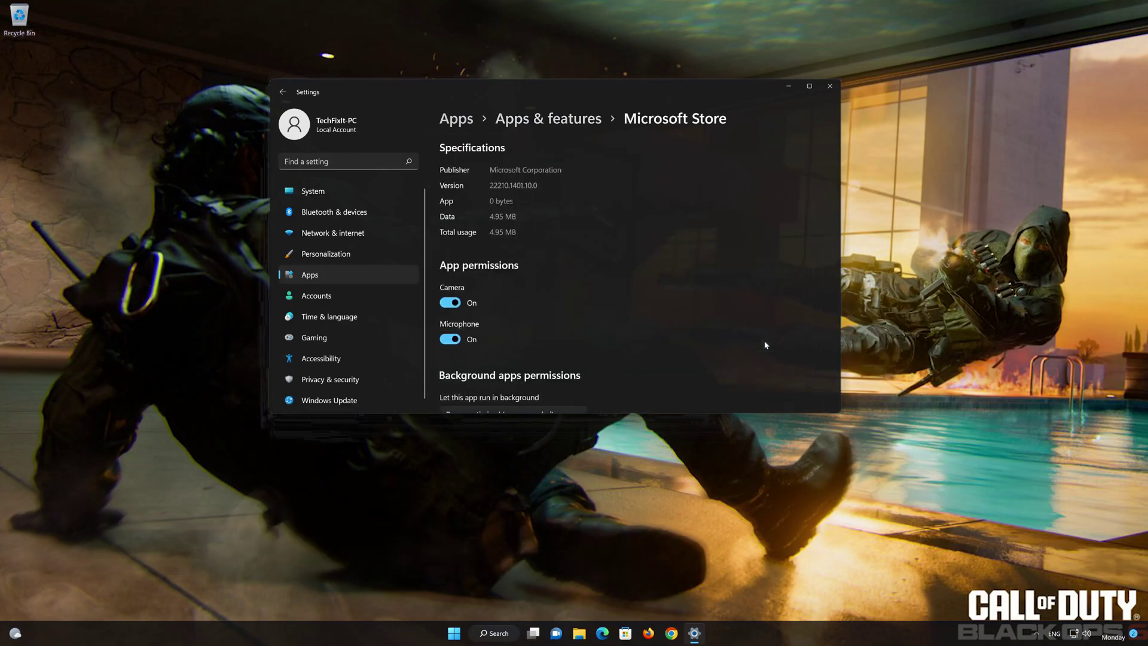
scroll(762, 342, "down", 6)
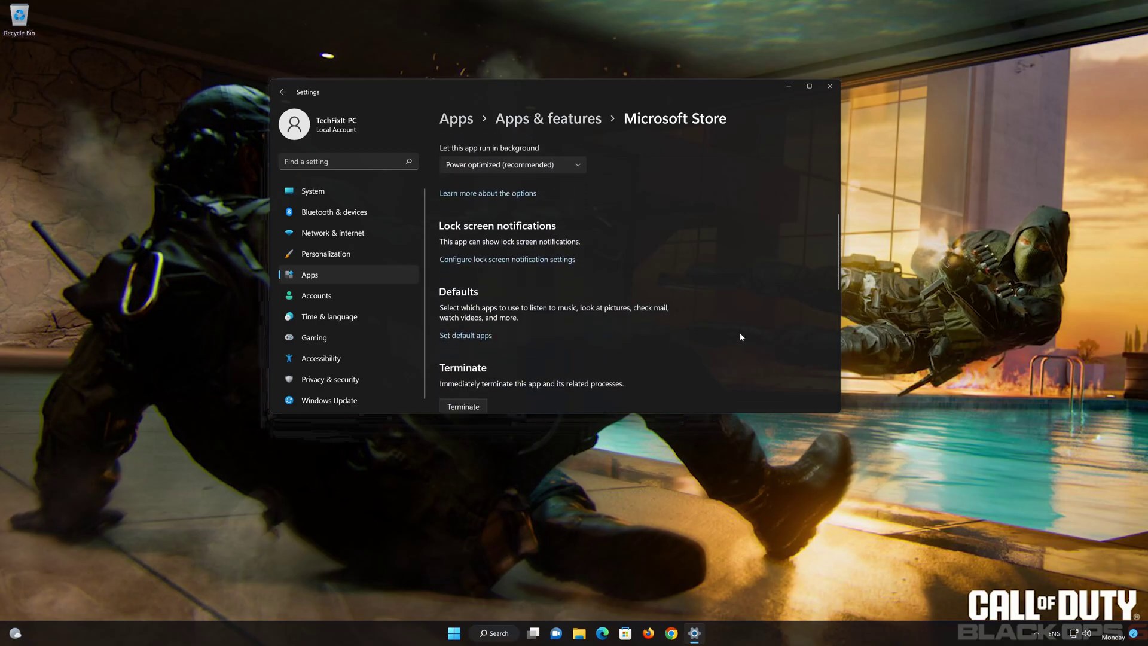
scroll(742, 336, "down", 3)
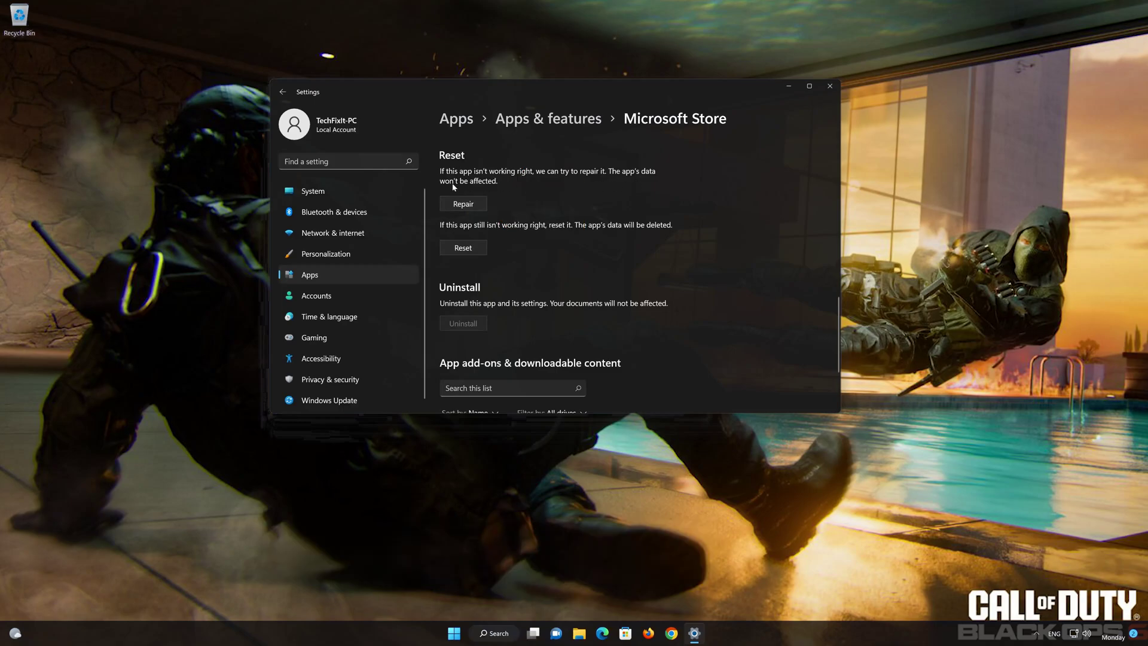
Step: Repair the Microsoft Store app, then reset it, confirming deletion of its data
left_click(476, 203)
left_click(458, 247)
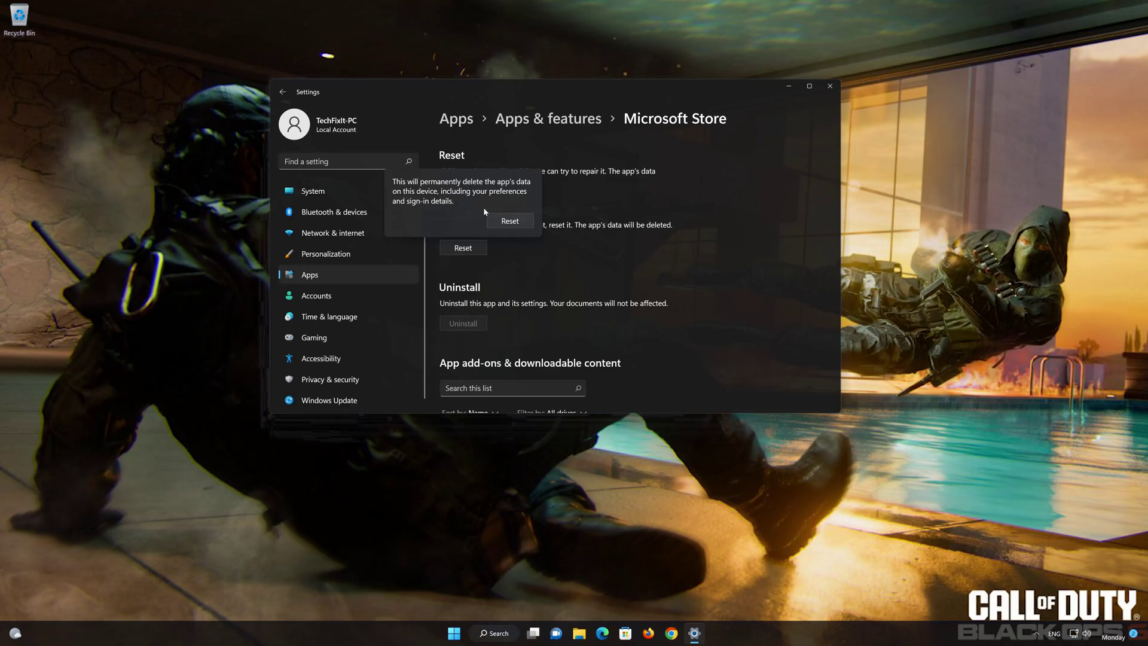
left_click(509, 226)
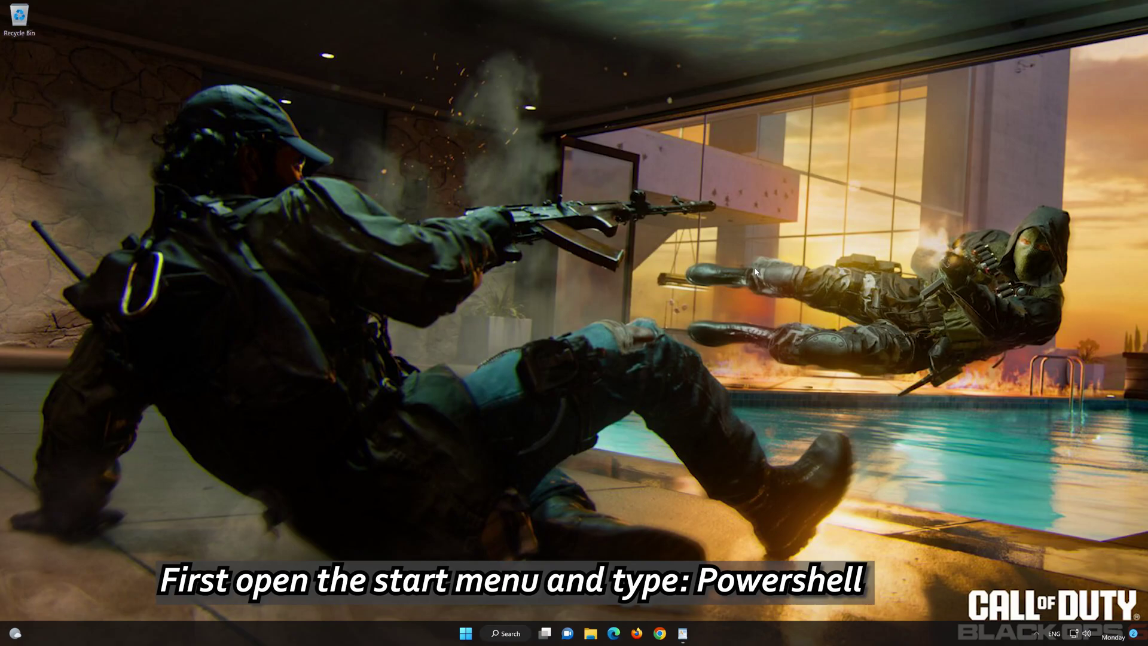
Step: Launch PowerShell 7 (x64) as administrator from Start search and center its window
left_click(465, 639)
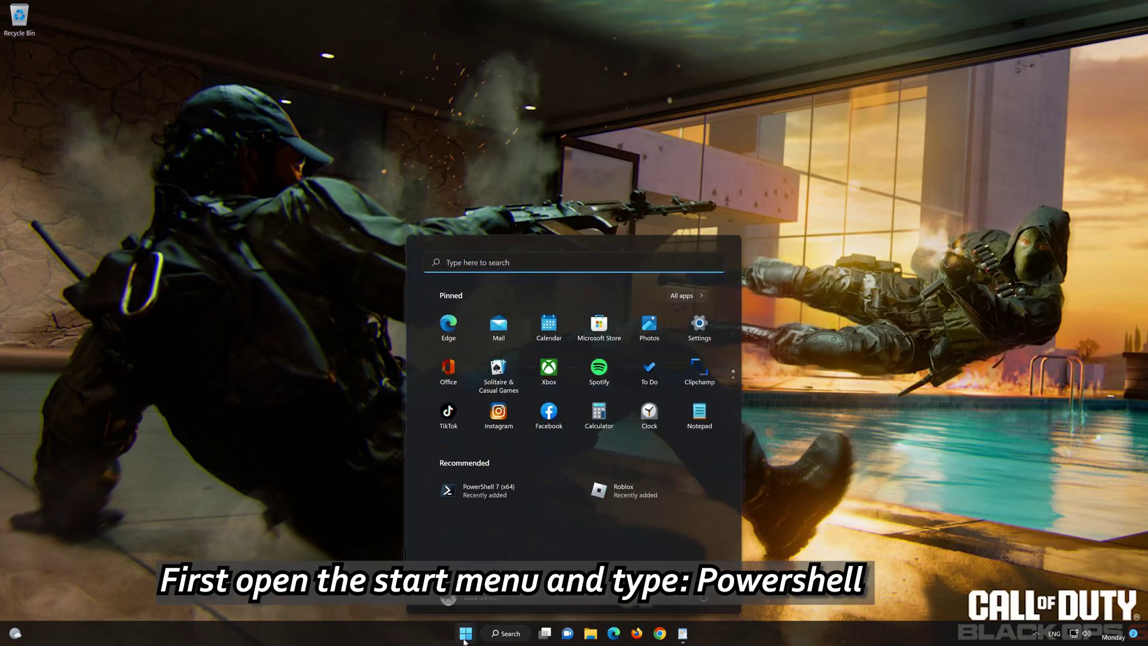
type("powers")
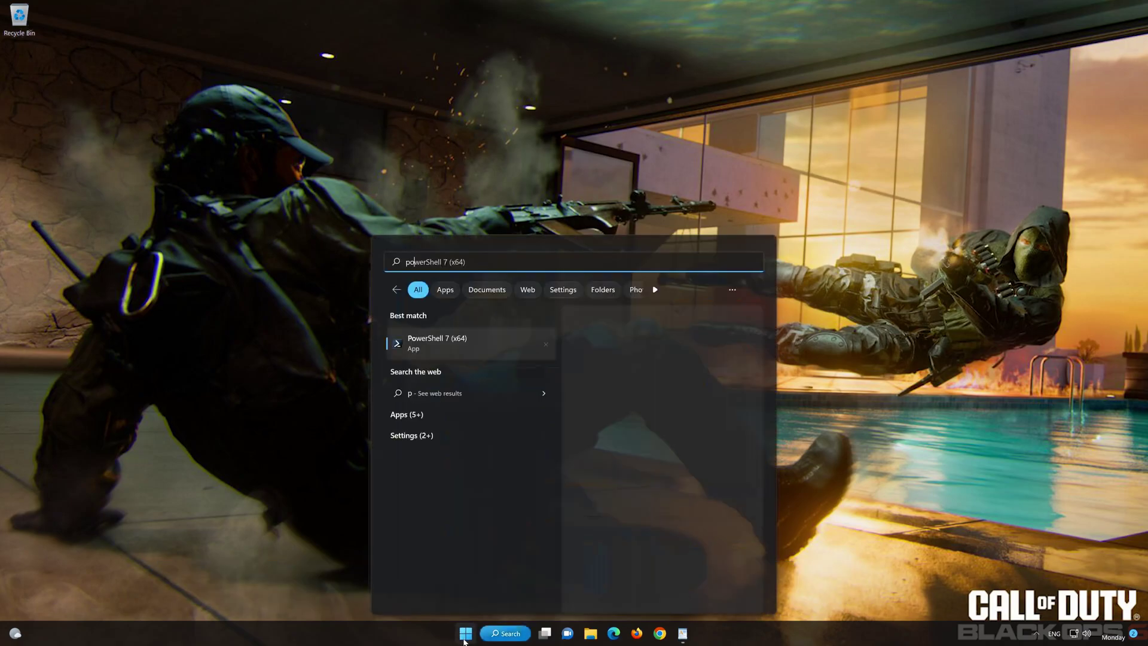
type("hell")
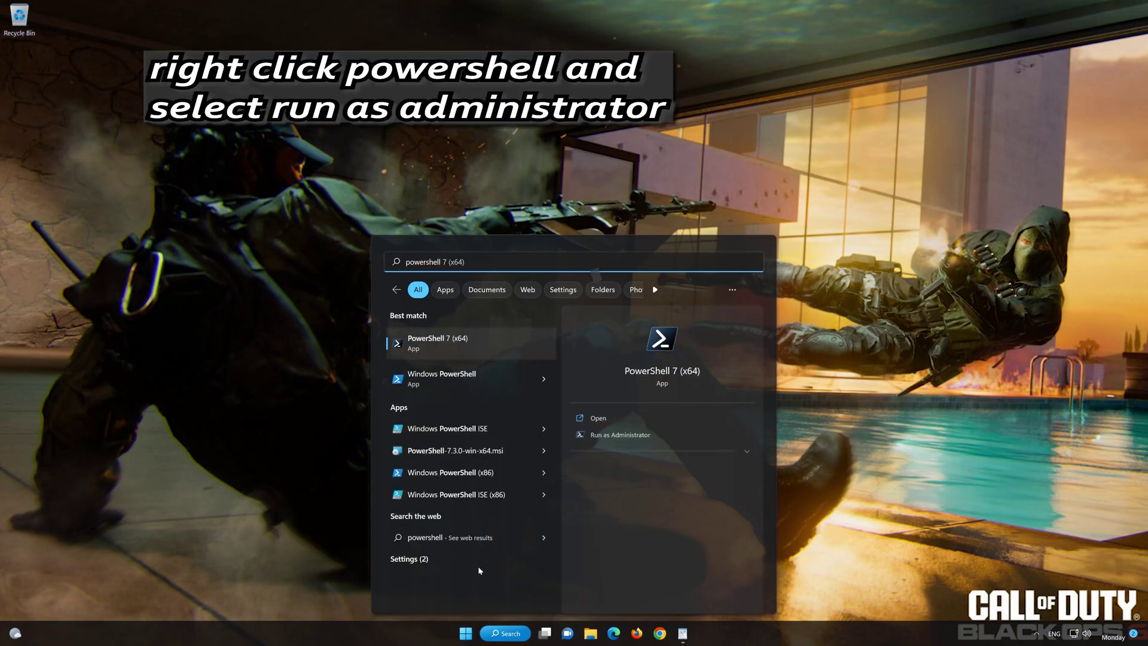
right_click(489, 345)
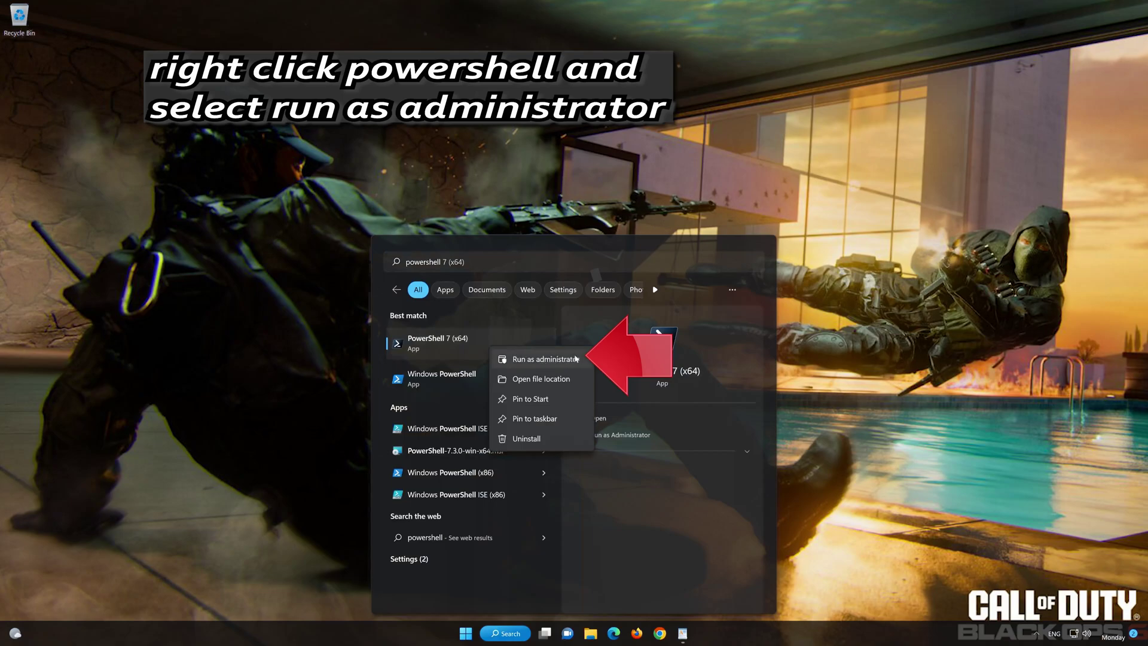
left_click(556, 361)
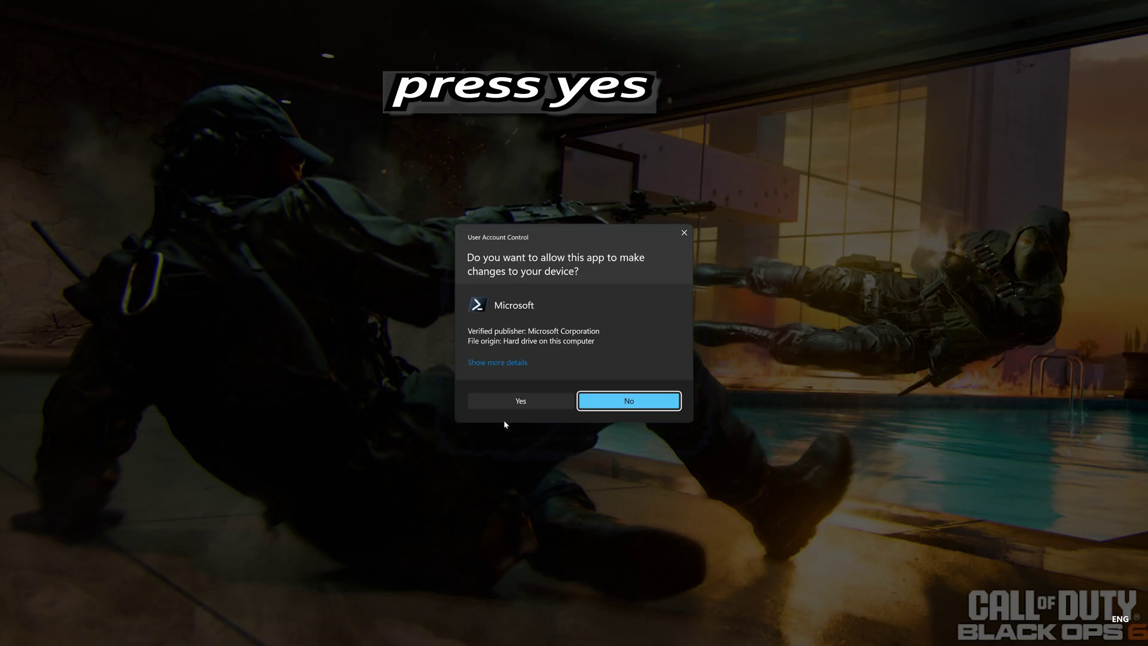
left_click(519, 402)
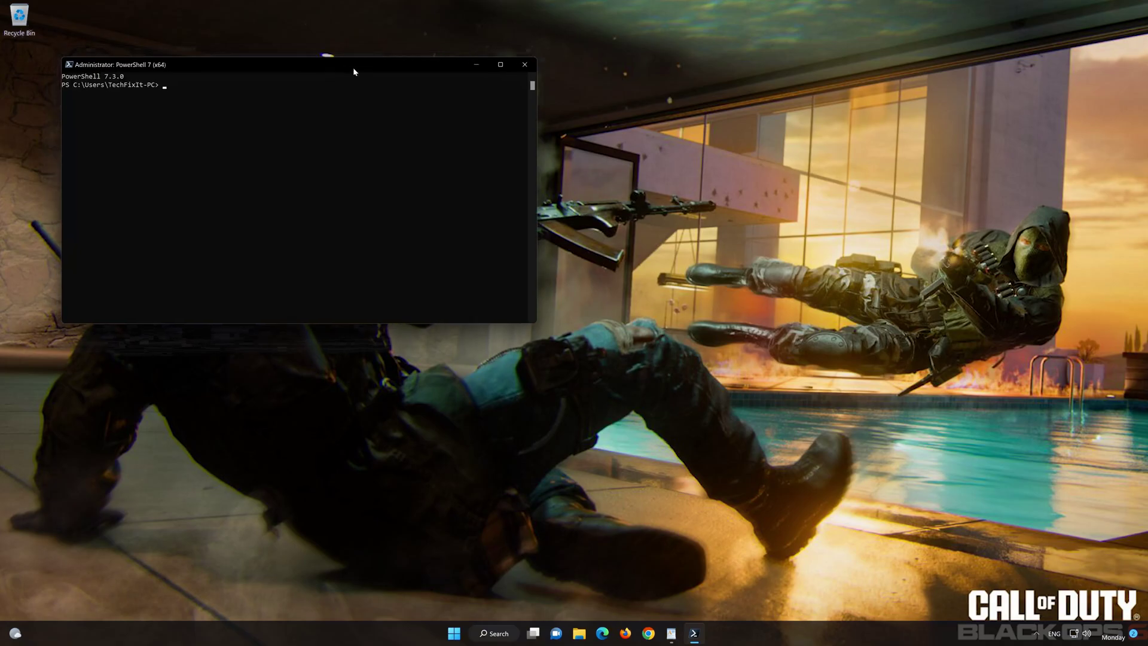
left_click_drag(355, 62, 677, 124)
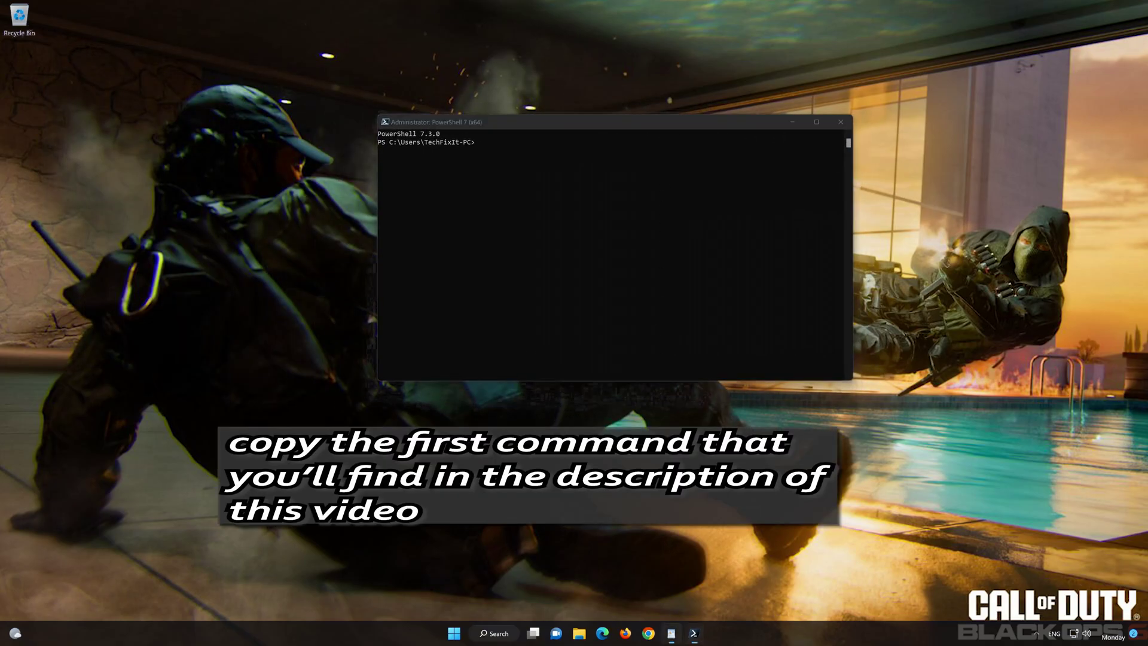
Step: Copy the Get-AppXPackage WindowsStore re-register command from WordPad and paste it into PowerShell
left_click(671, 633)
left_click_drag(702, 185, 450, 174)
right_click(470, 178)
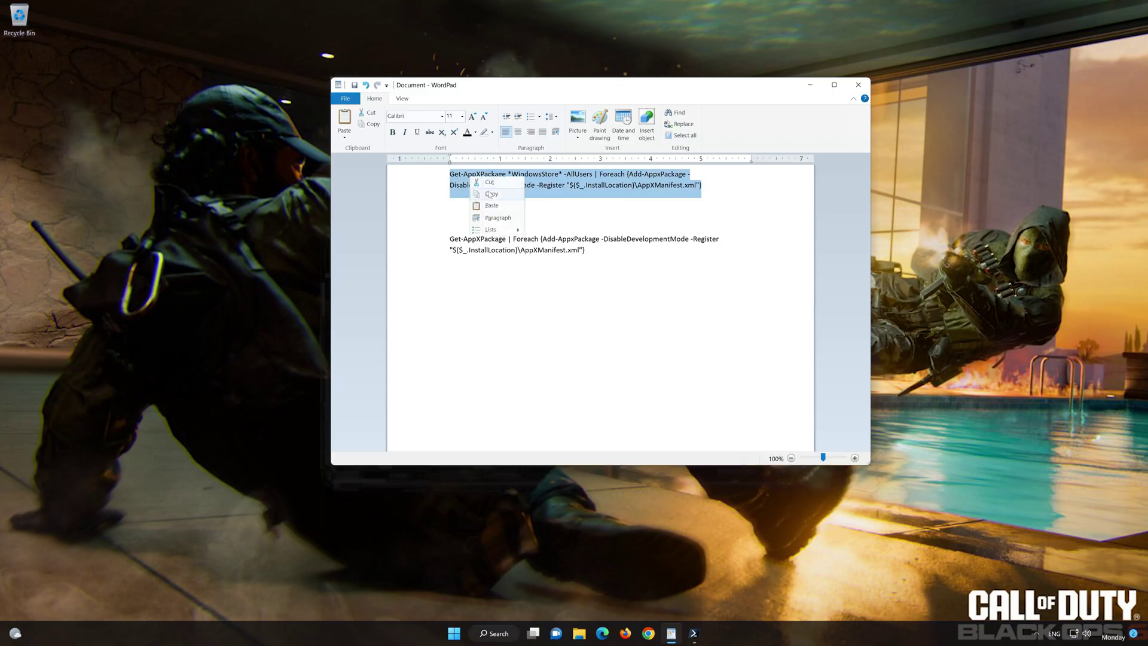
left_click(492, 195)
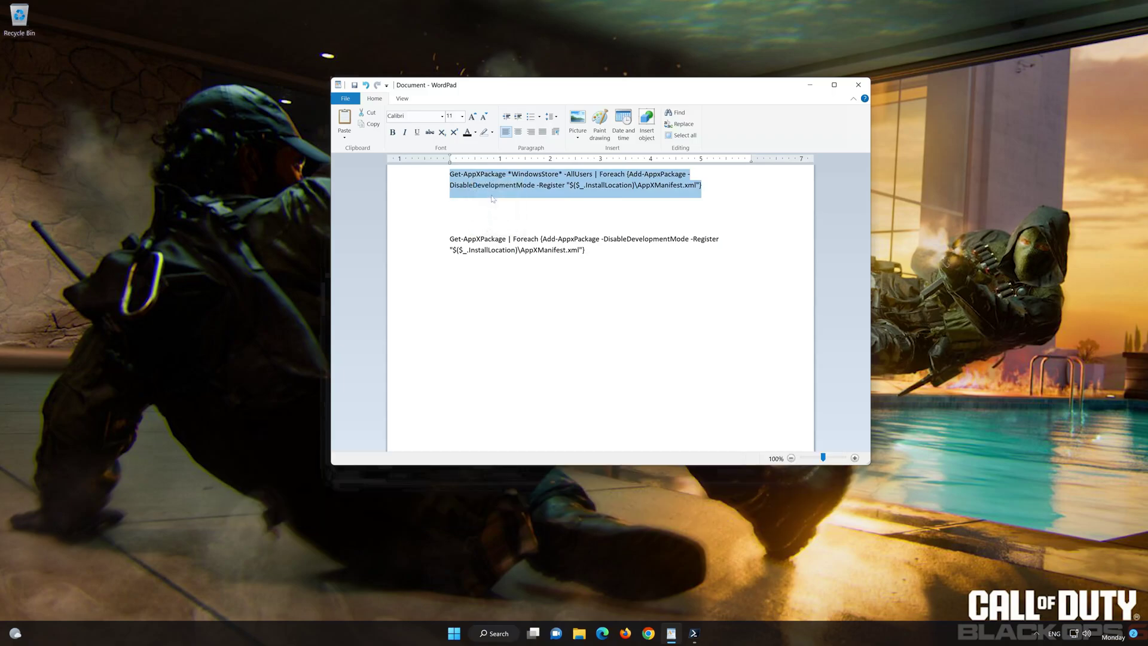
left_click(812, 86)
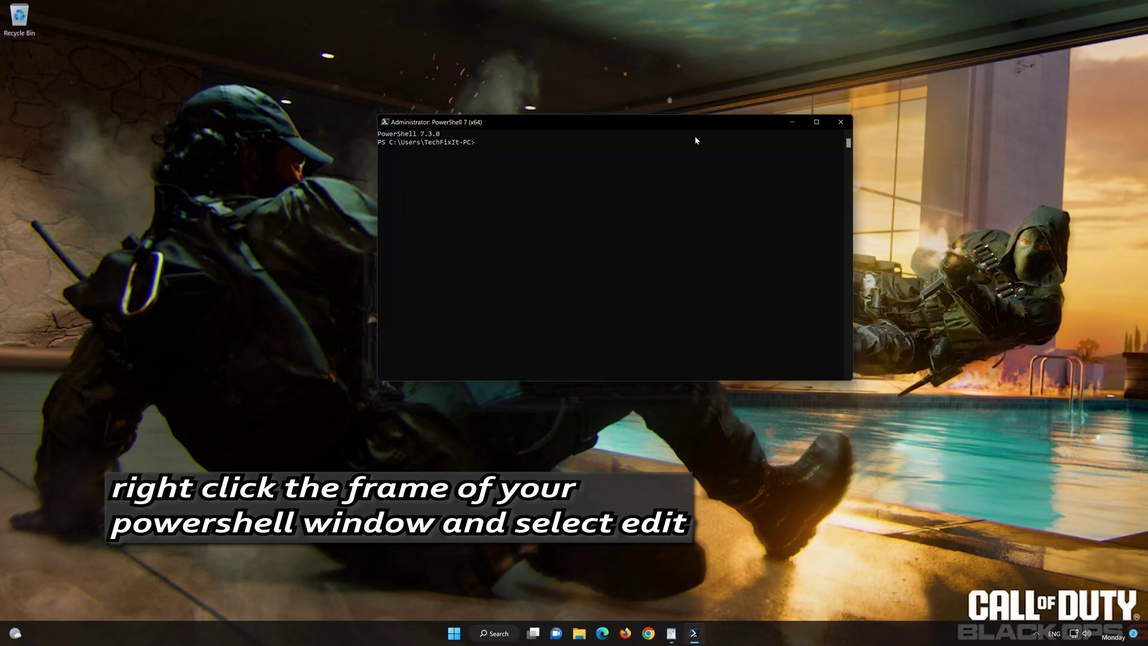
right_click(622, 123)
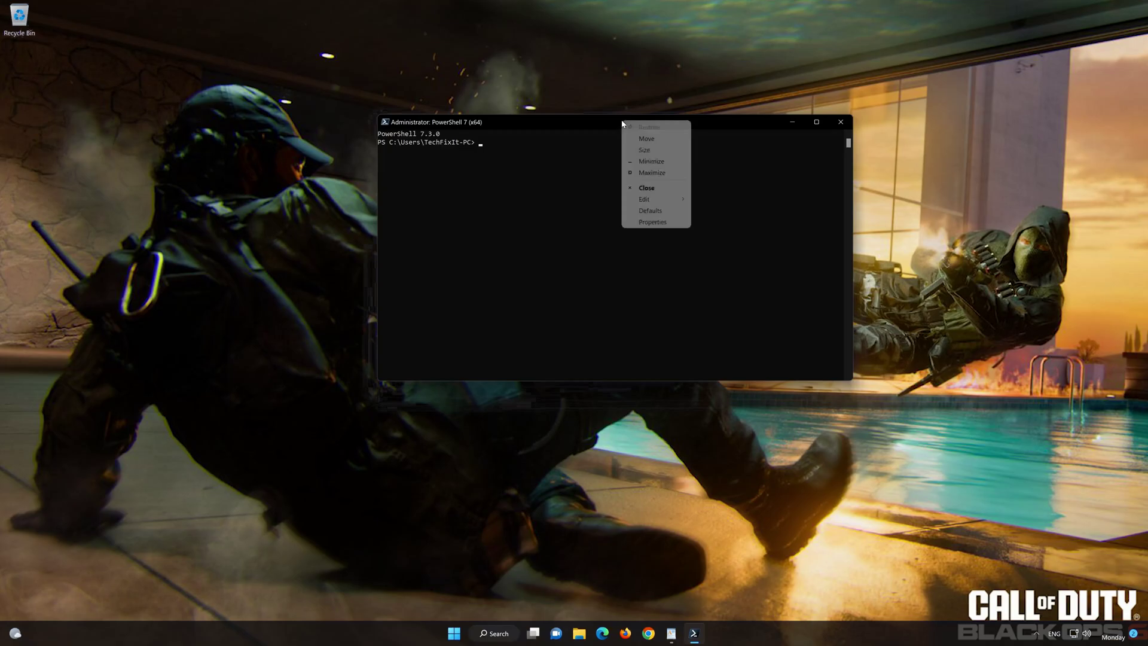
mouse_move(655, 200)
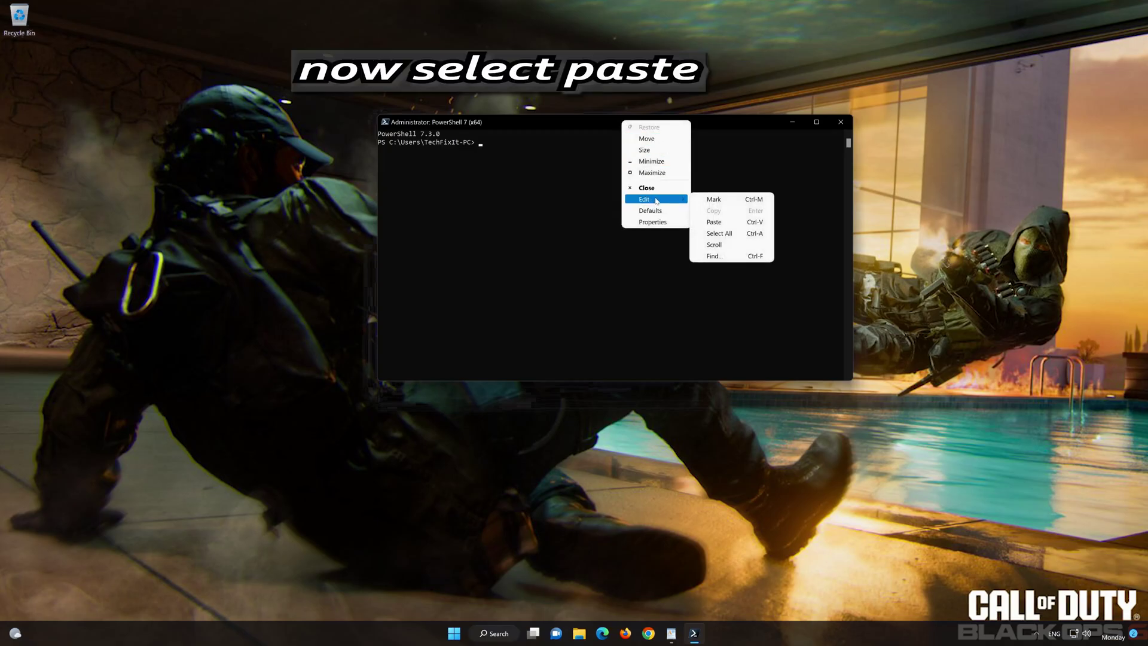
left_click(746, 221)
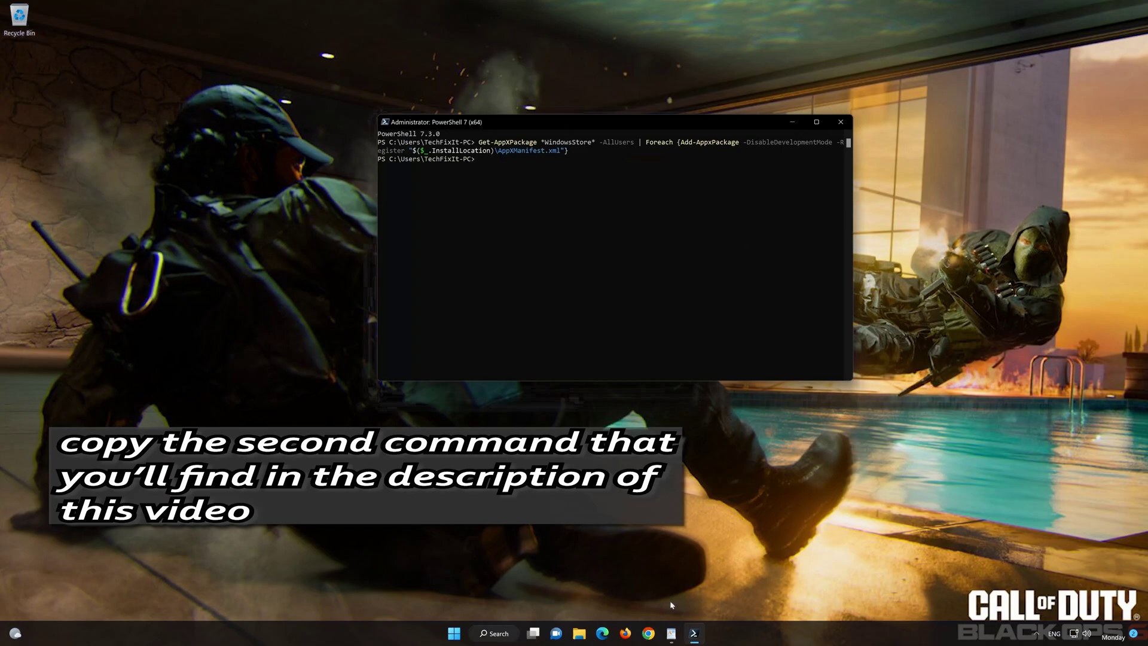
Step: Copy the second AppXManifest re-registration command from WordPad and paste it into PowerShell
left_click(672, 634)
left_click_drag(585, 250, 450, 239)
right_click(475, 241)
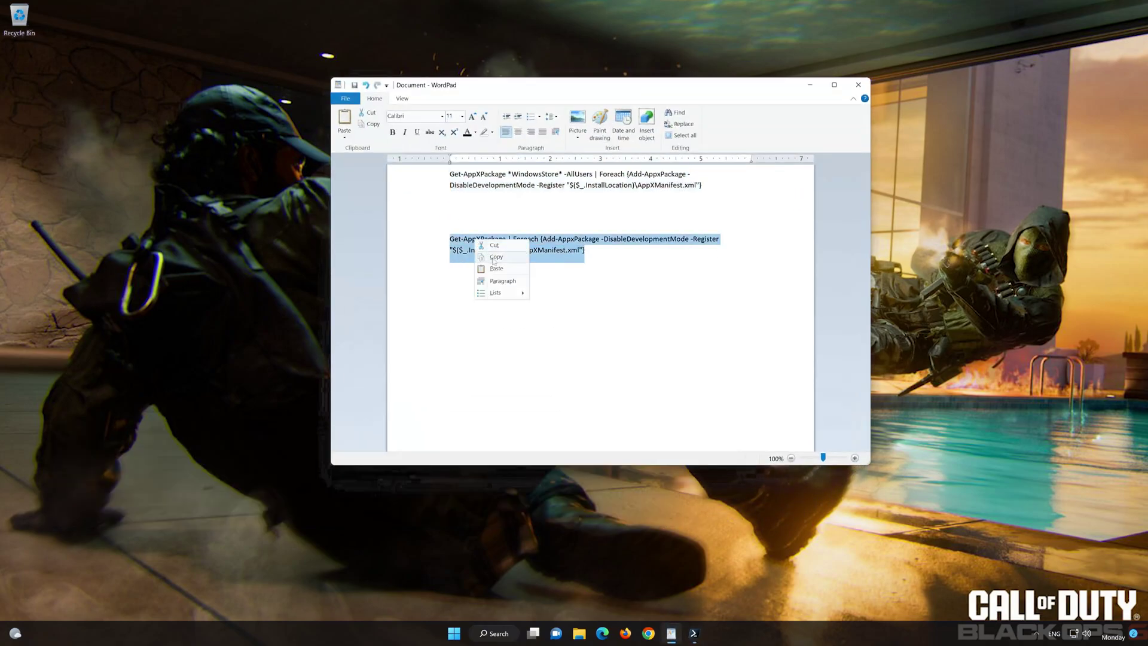
left_click(487, 258)
left_click(810, 86)
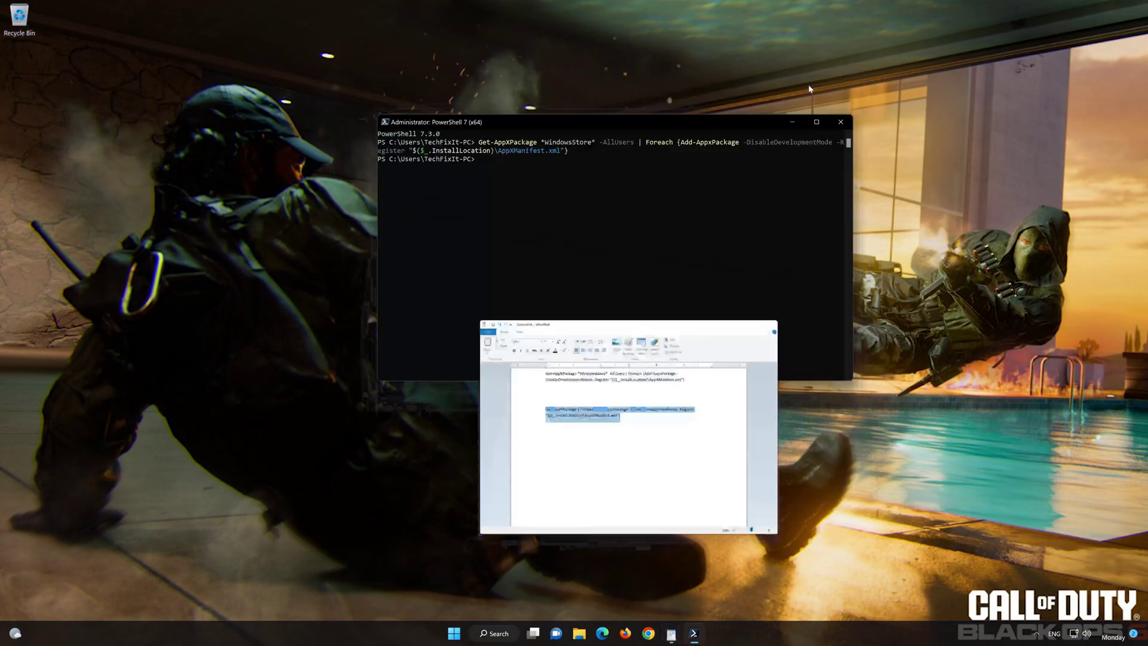
right_click(523, 120)
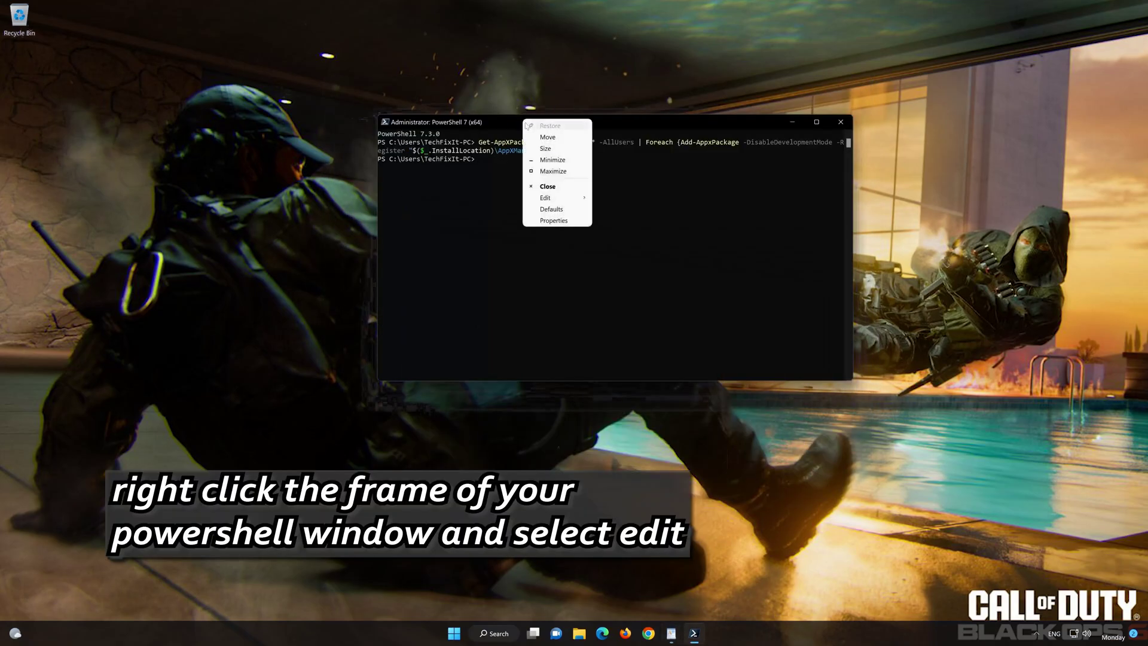
mouse_move(557, 202)
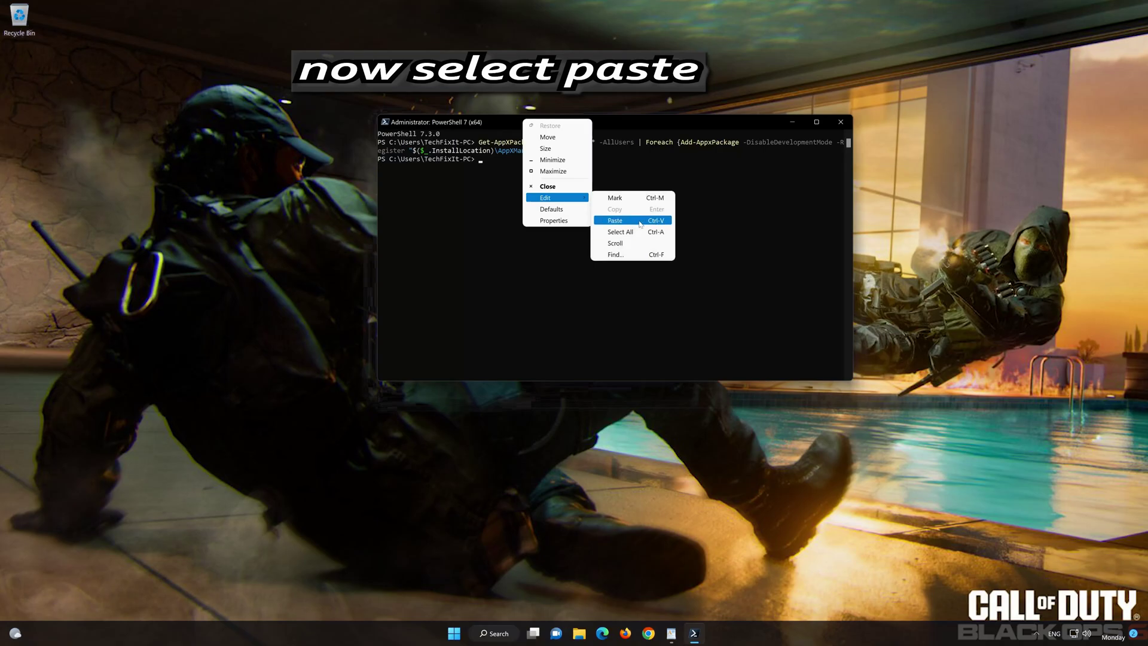
left_click(615, 221)
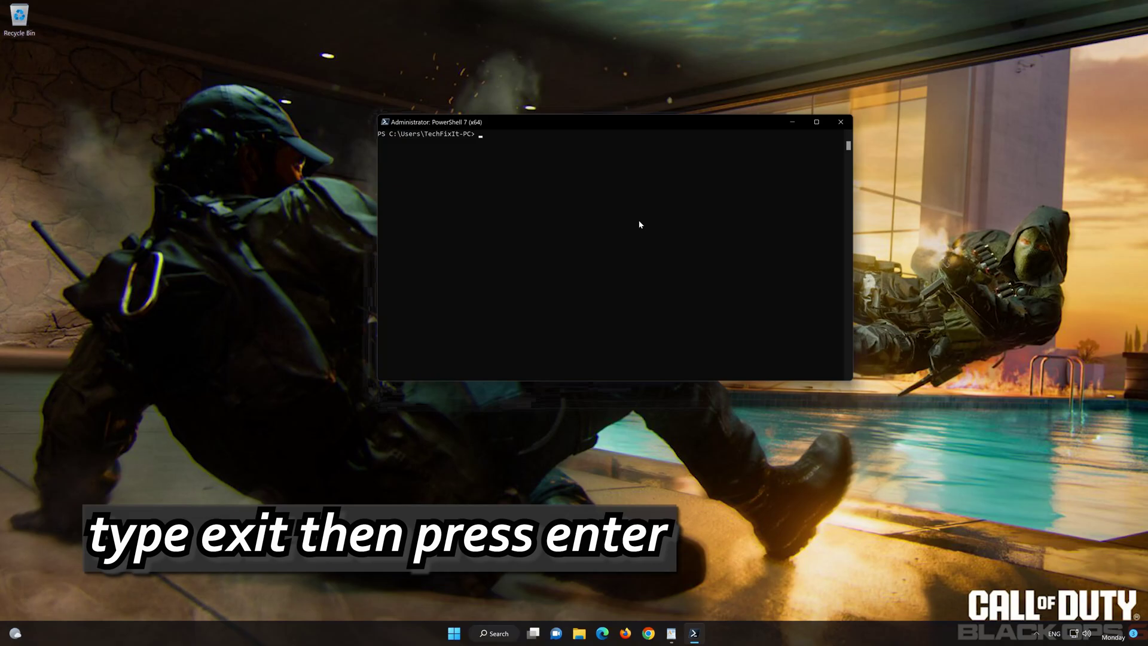
Step: Exit PowerShell and search the Start menu for Microsoft Store
type("e")
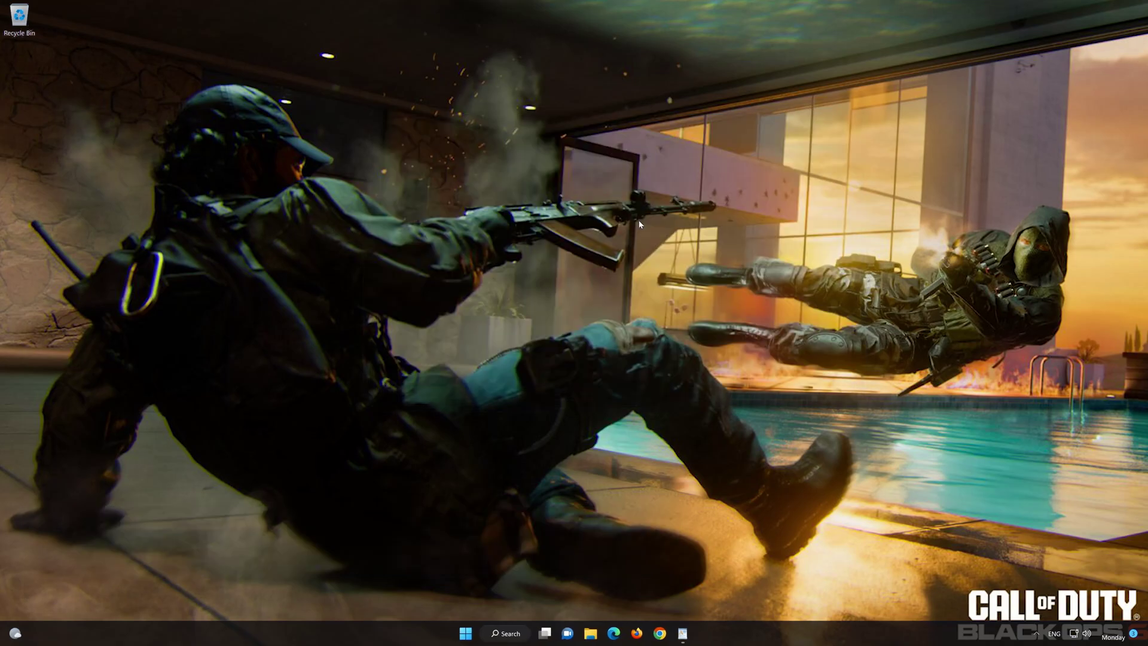
left_click(466, 634)
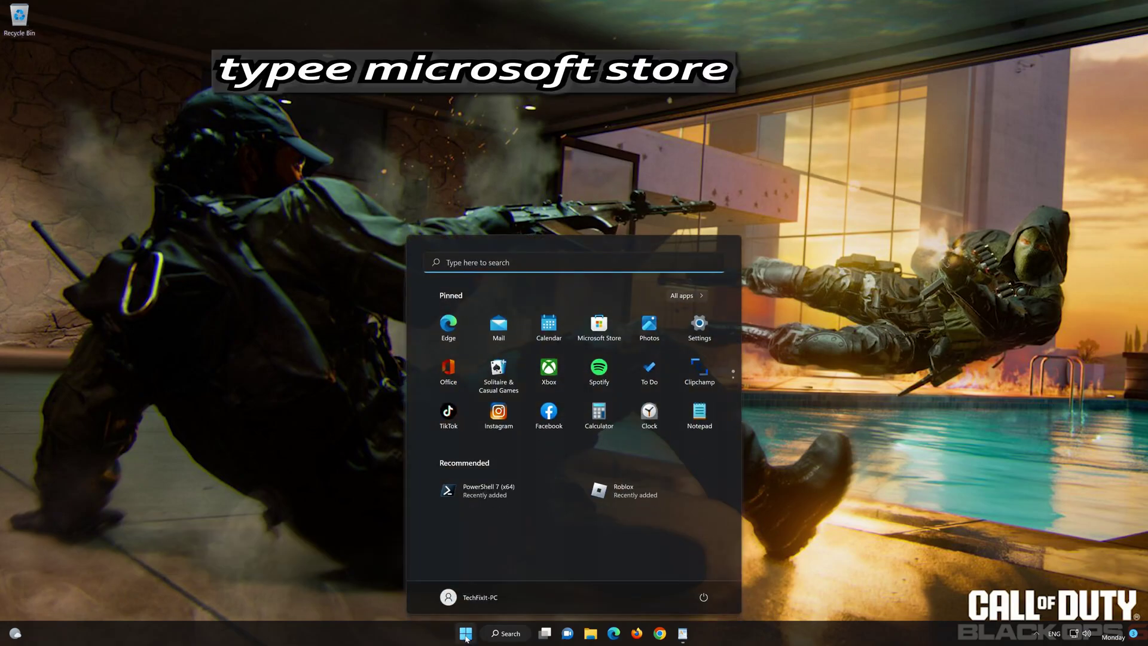
type("mi")
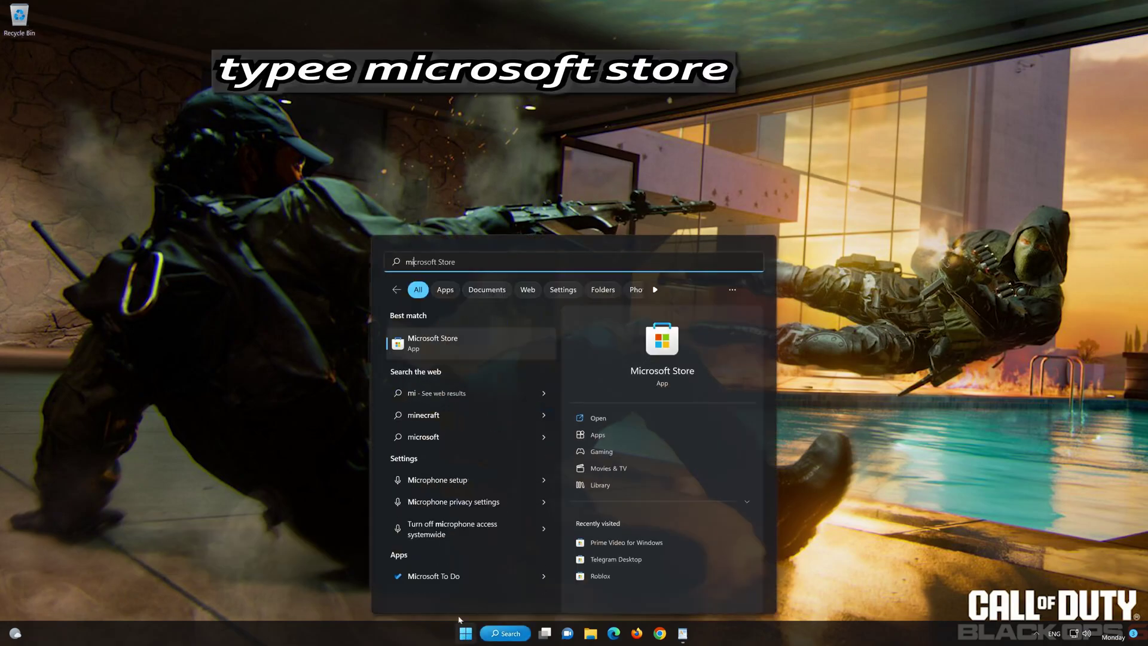
left_click(526, 372)
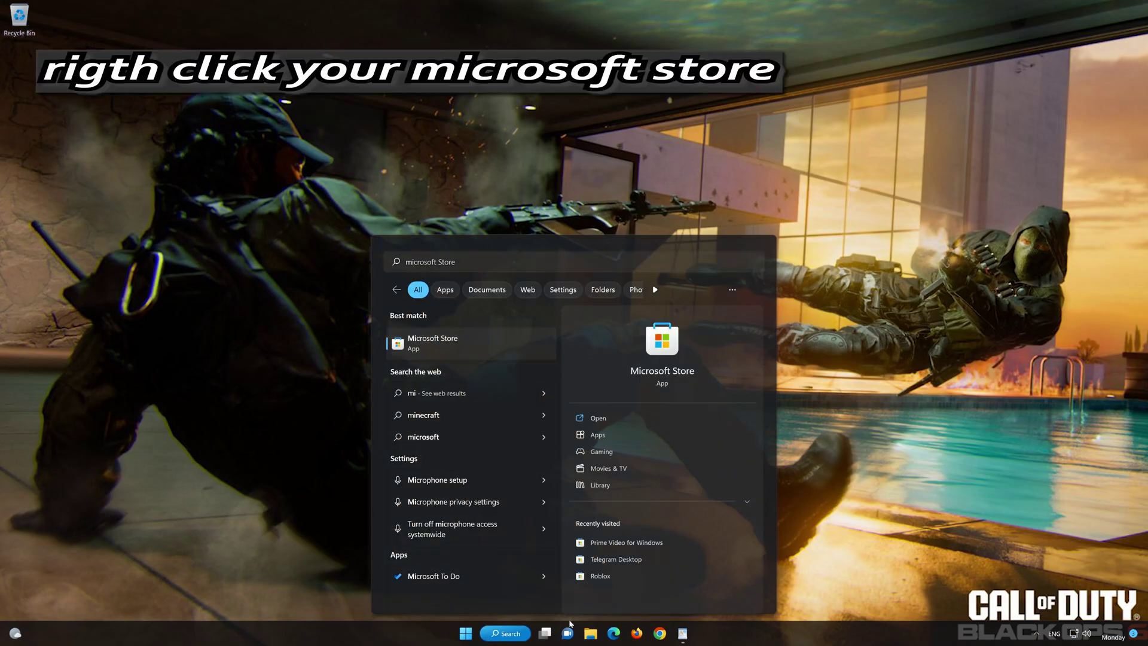
Step: Pin Microsoft Store to the taskbar and launch it from the new icon
right_click(526, 343)
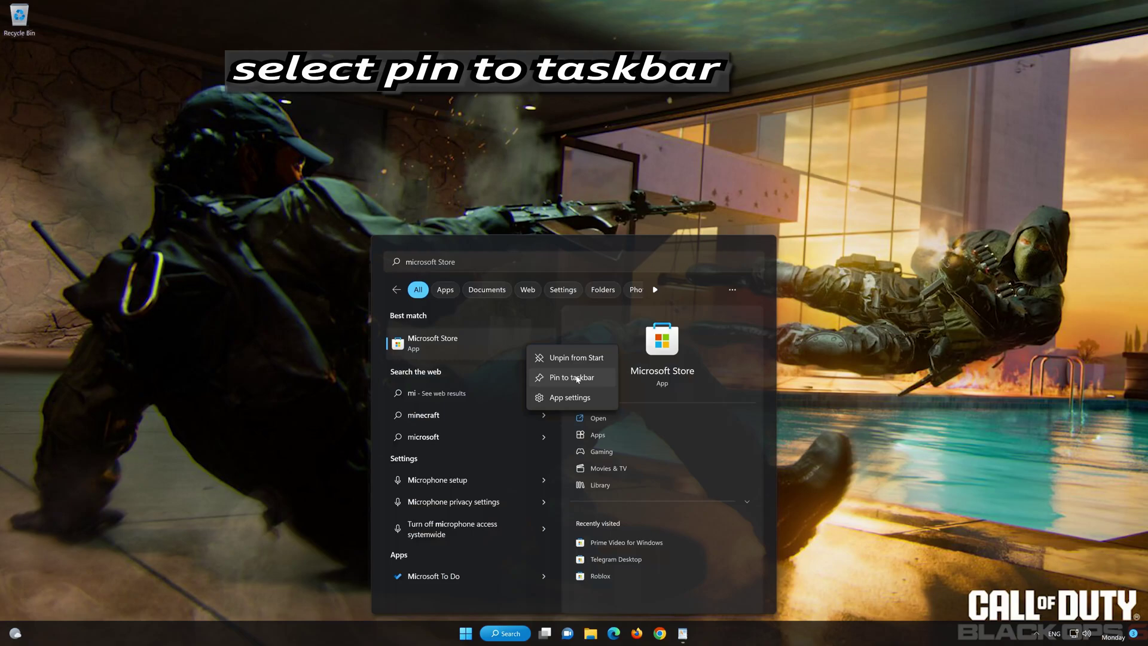
left_click(573, 377)
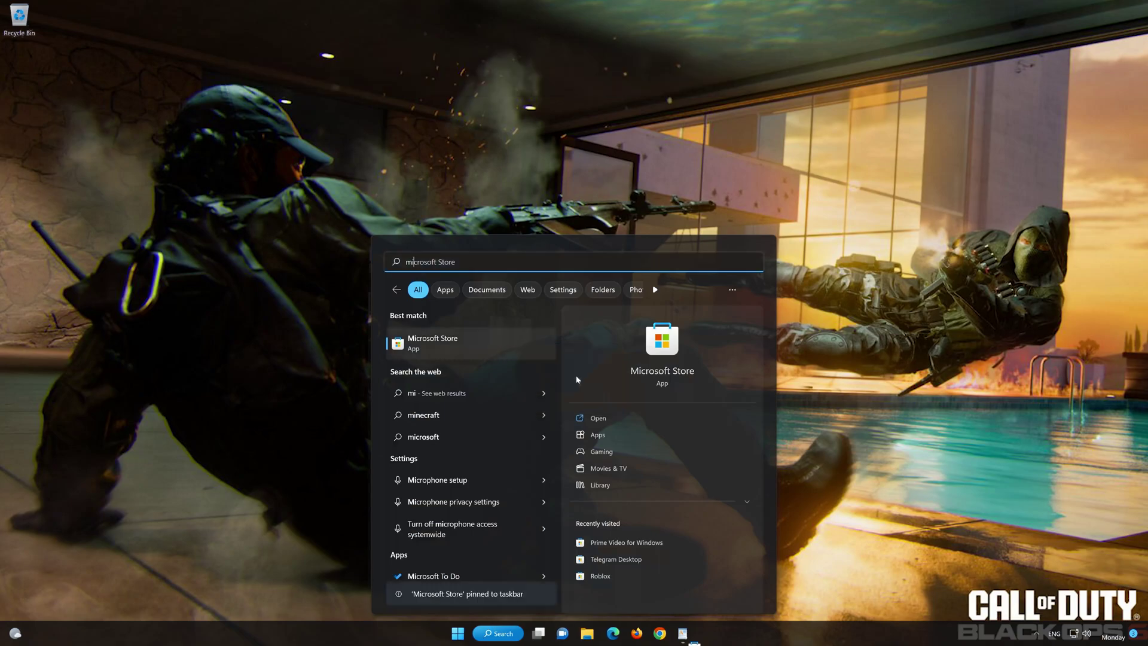
left_click(845, 380)
left_click(694, 635)
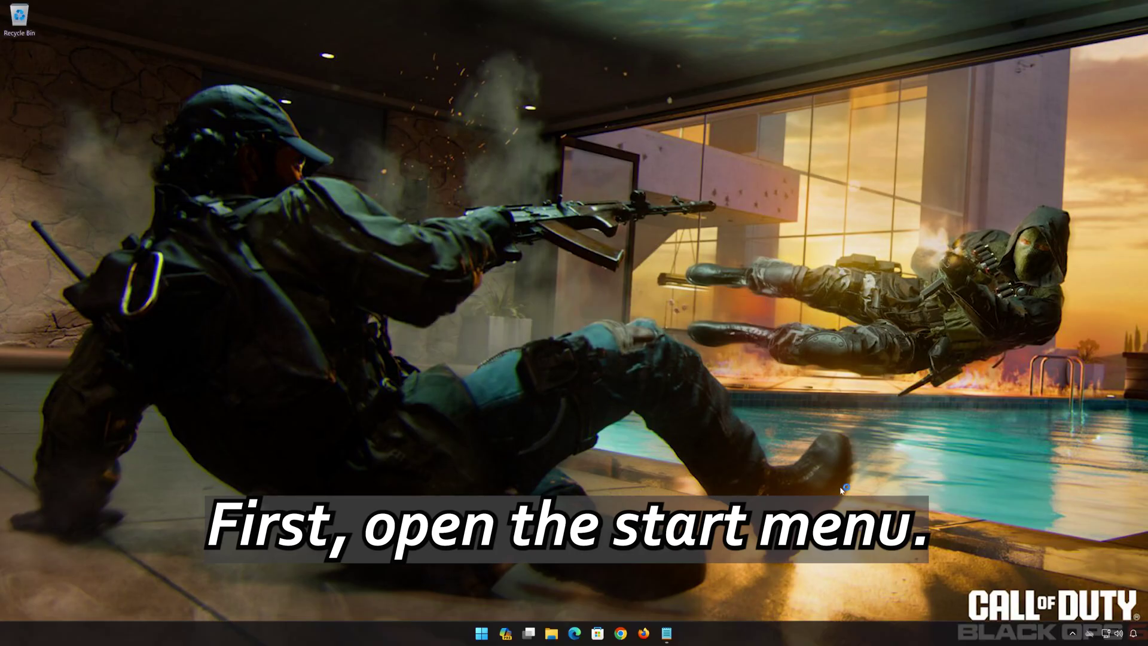
Step: Search Start for powershell and run Windows PowerShell as administrator
left_click(483, 632)
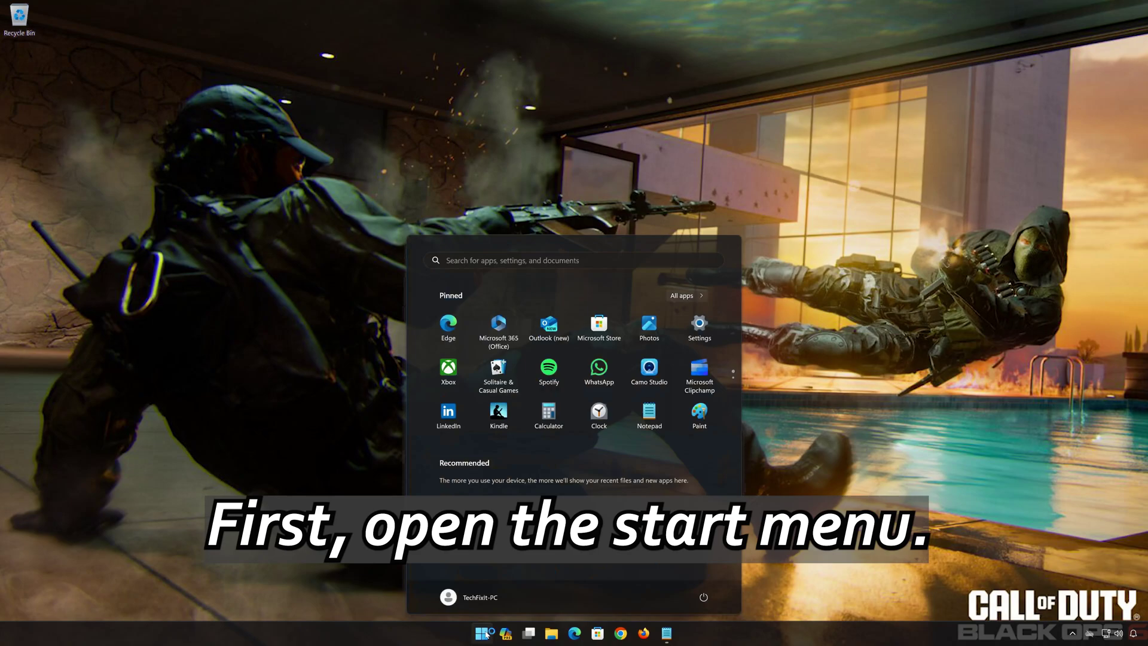
type("powershell")
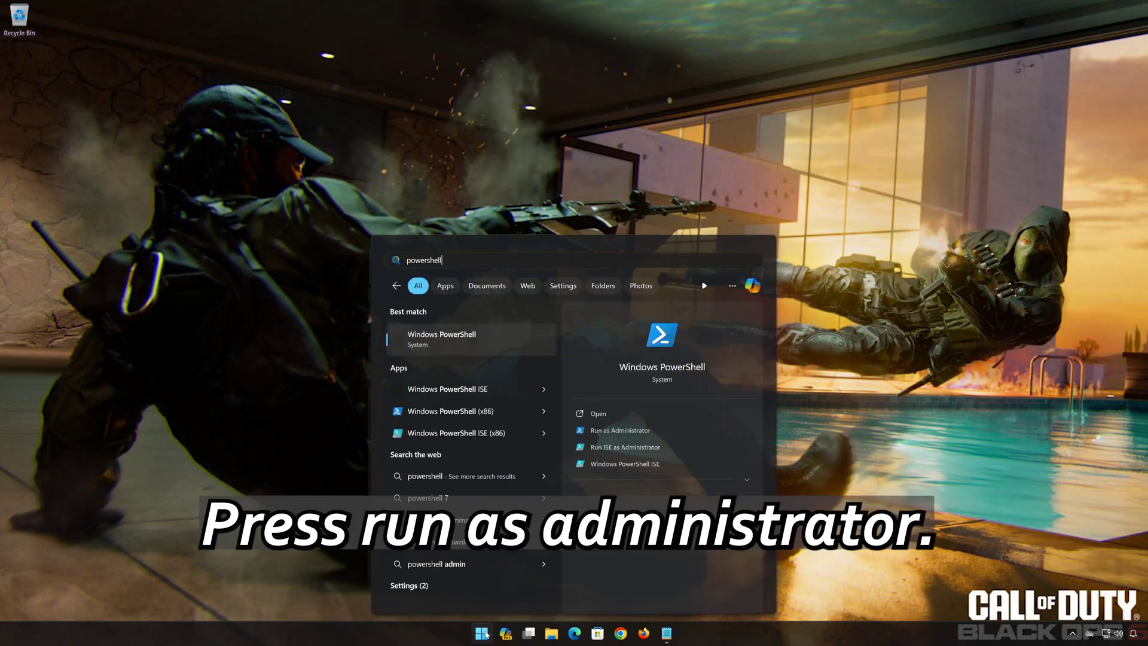
left_click(649, 432)
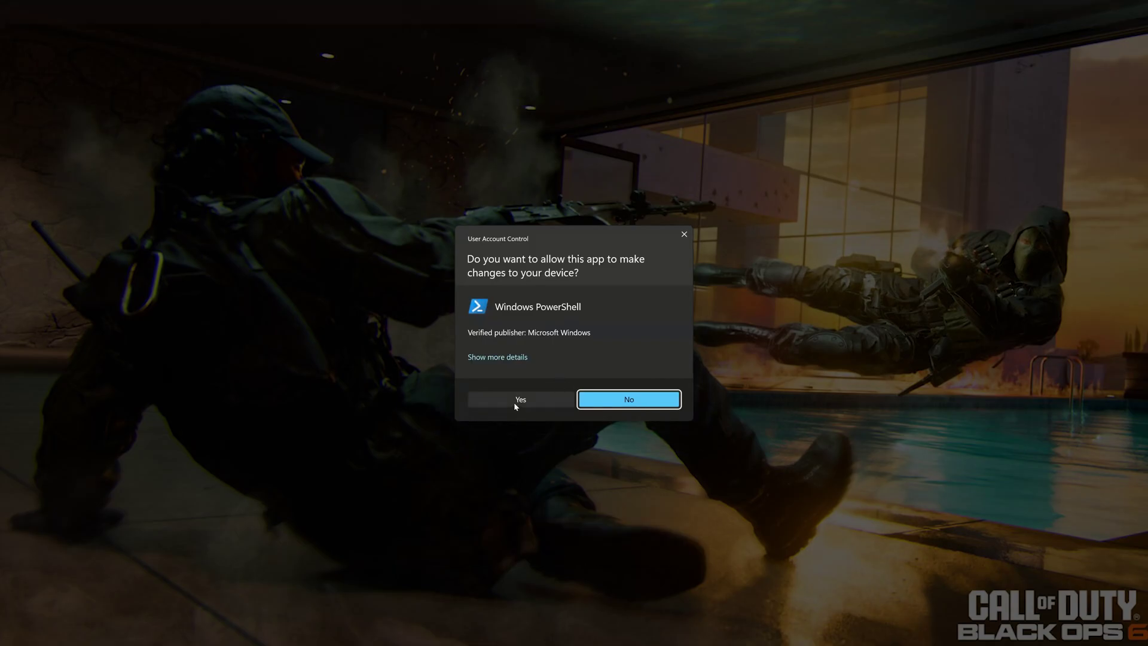
Step: Approve the UAC prompt and copy the Gaming Services removal command from the notes
left_click(514, 402)
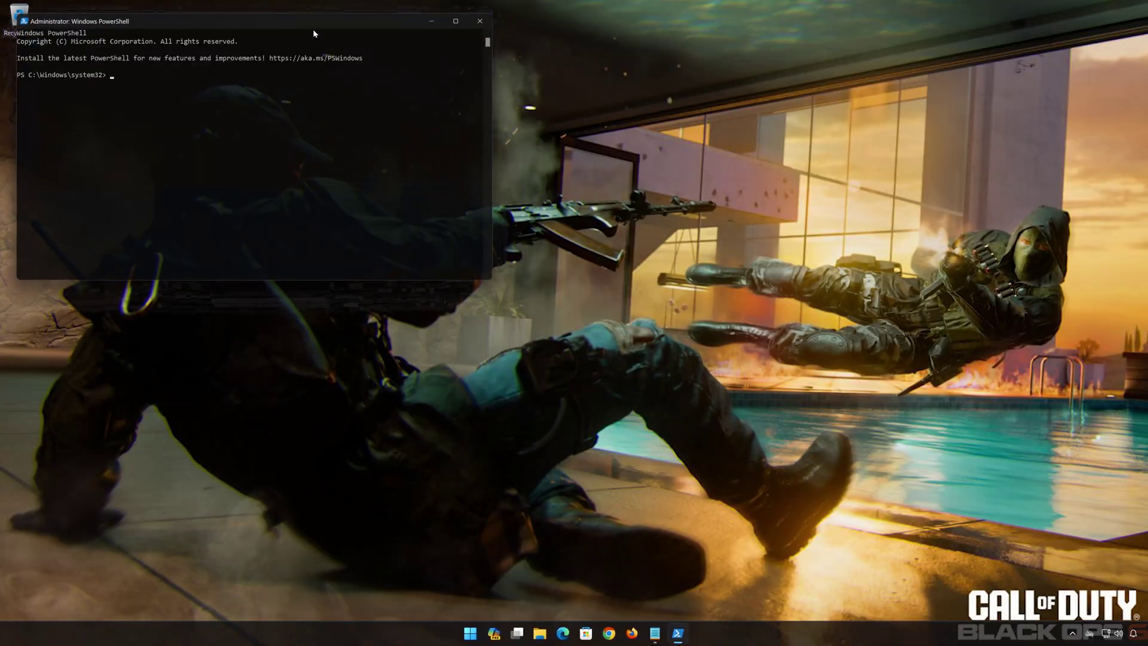
left_click_drag(313, 15, 648, 155)
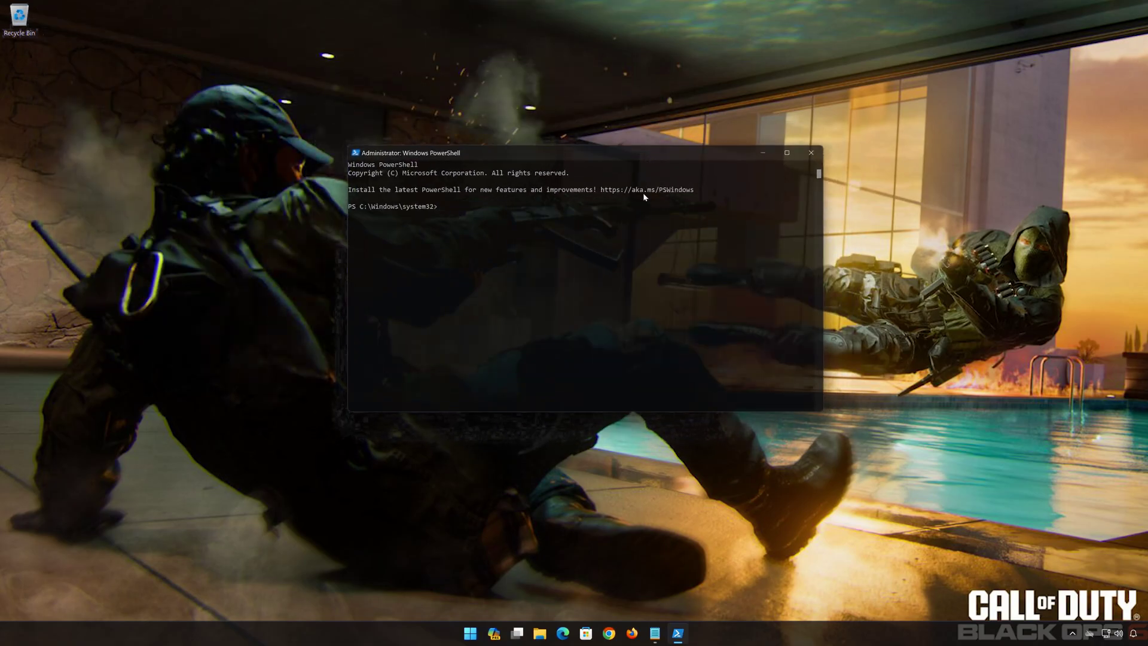
left_click(656, 633)
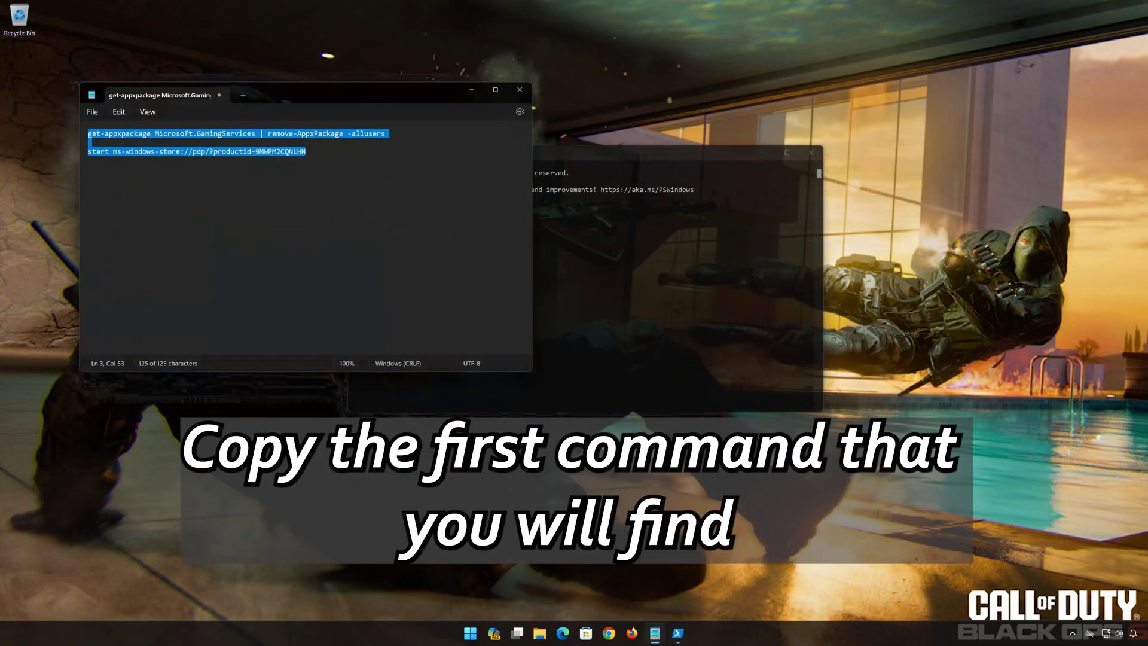
left_click_drag(386, 133, 89, 134)
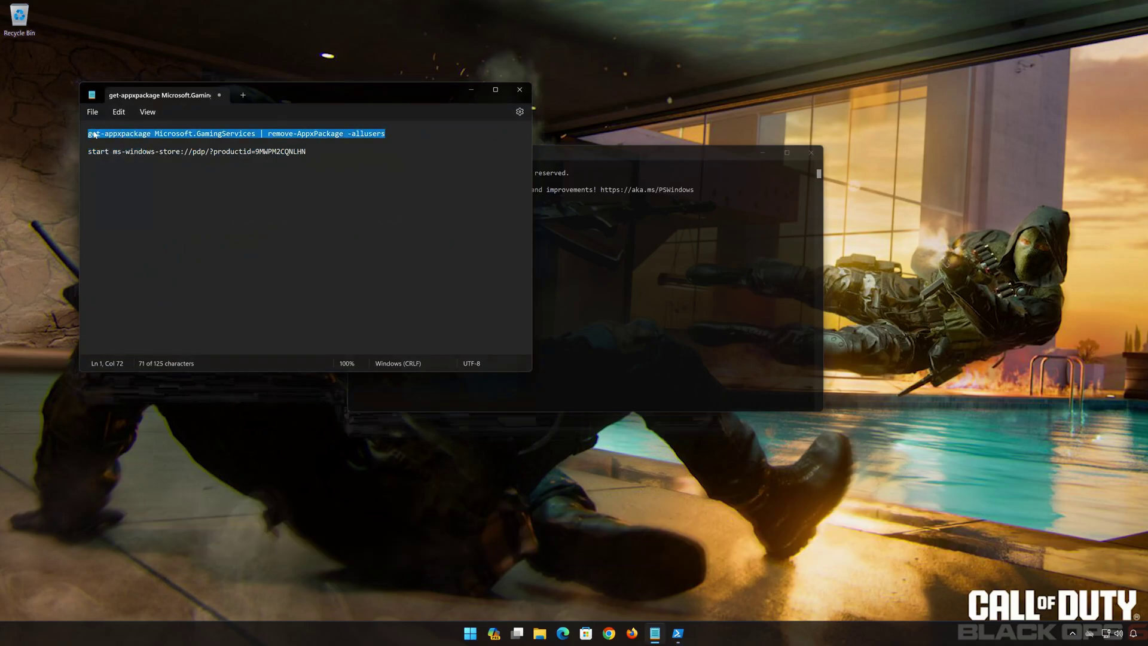
right_click(93, 134)
left_click(121, 186)
Step: Paste and run get-appxpackage Microsoft.GamingServices | remove-AppxPackage -allusers in PowerShell
left_click(473, 90)
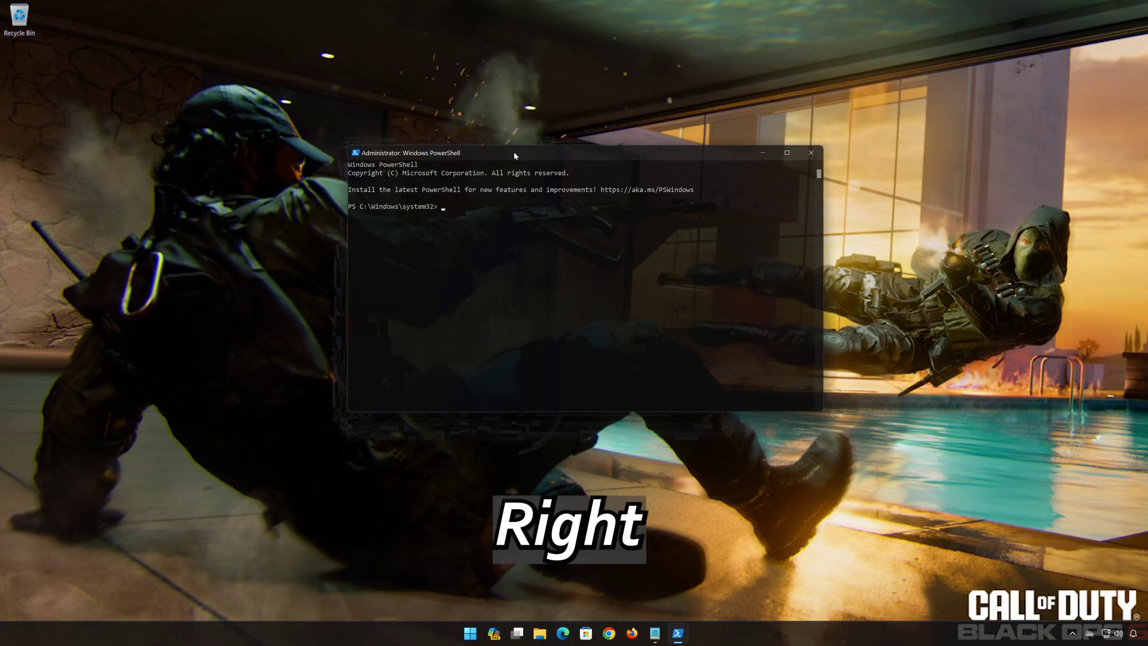
right_click(514, 155)
mouse_move(540, 234)
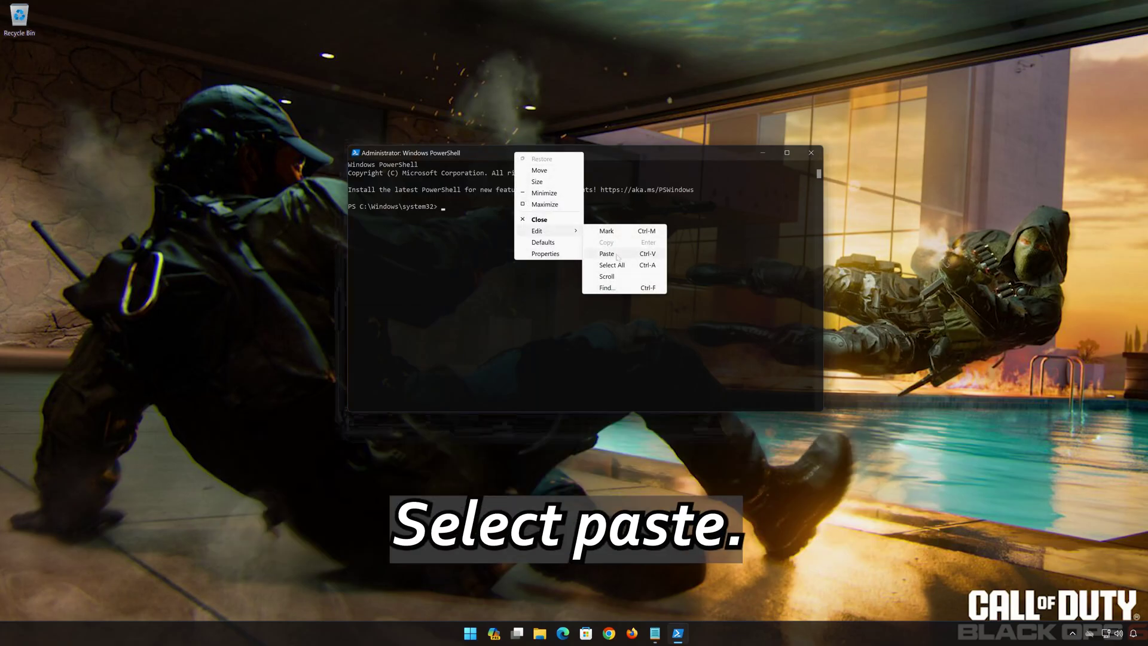
left_click(637, 258)
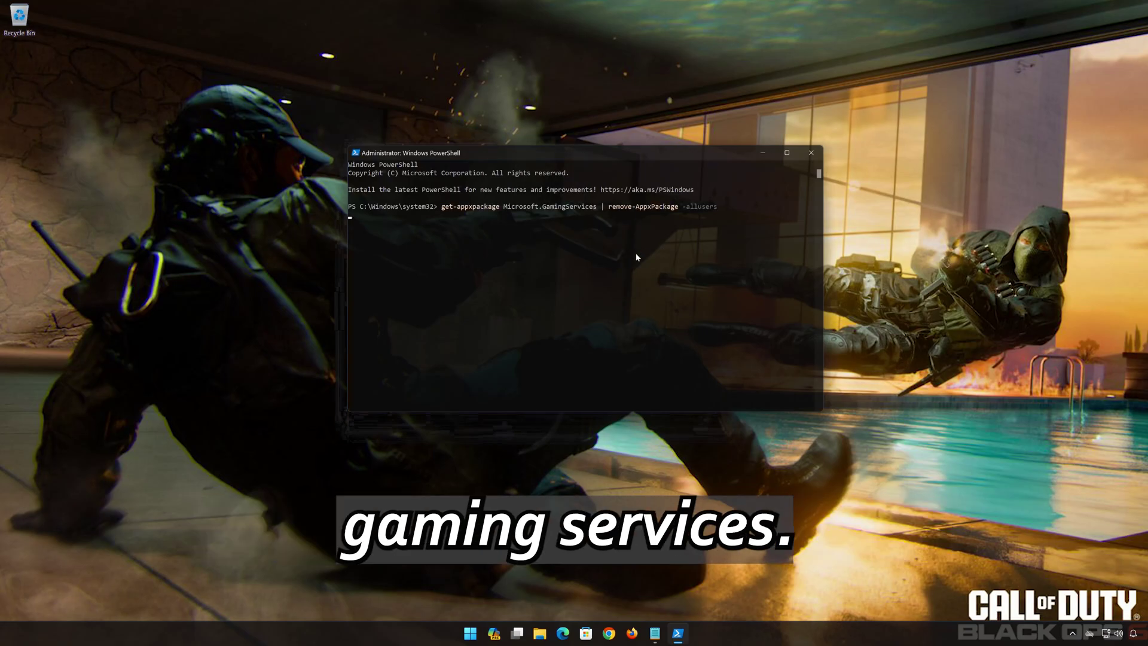
key("Return")
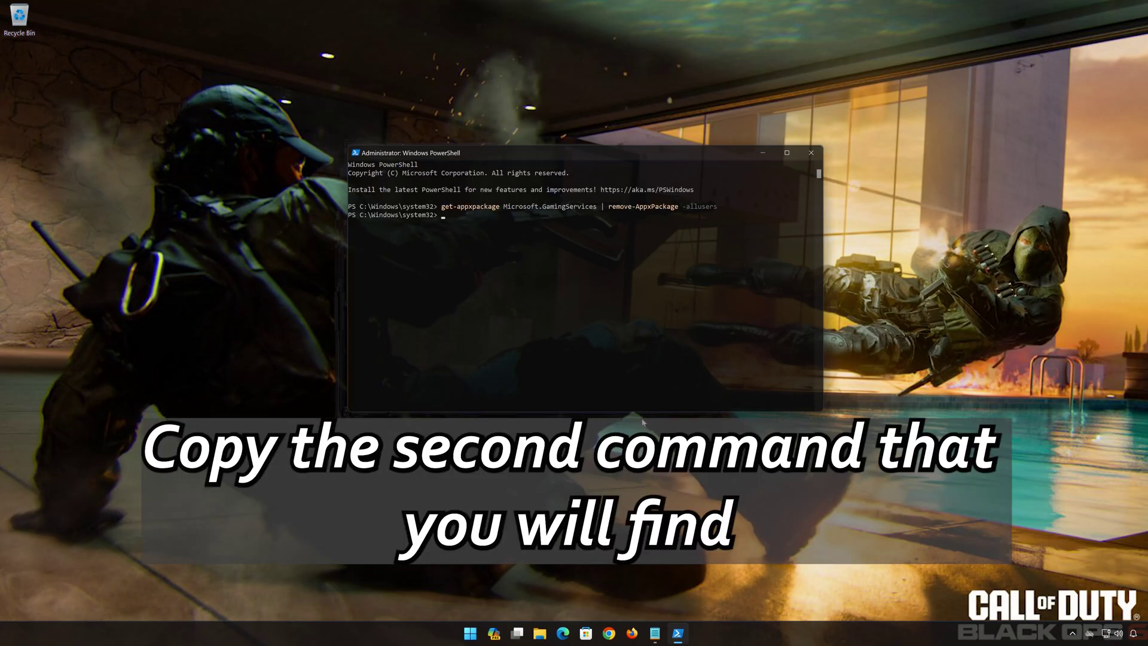
Step: Copy the start ms-windows-store Gaming Services link command and paste it into PowerShell
left_click(654, 633)
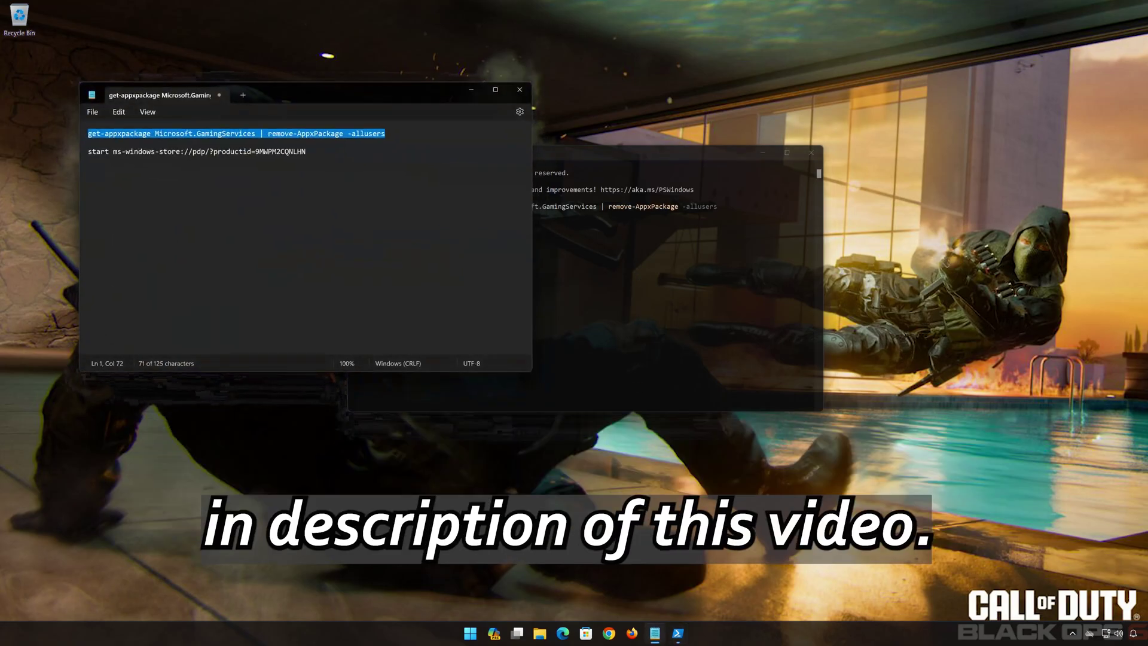
left_click(326, 156)
left_click_drag(326, 157, 102, 167)
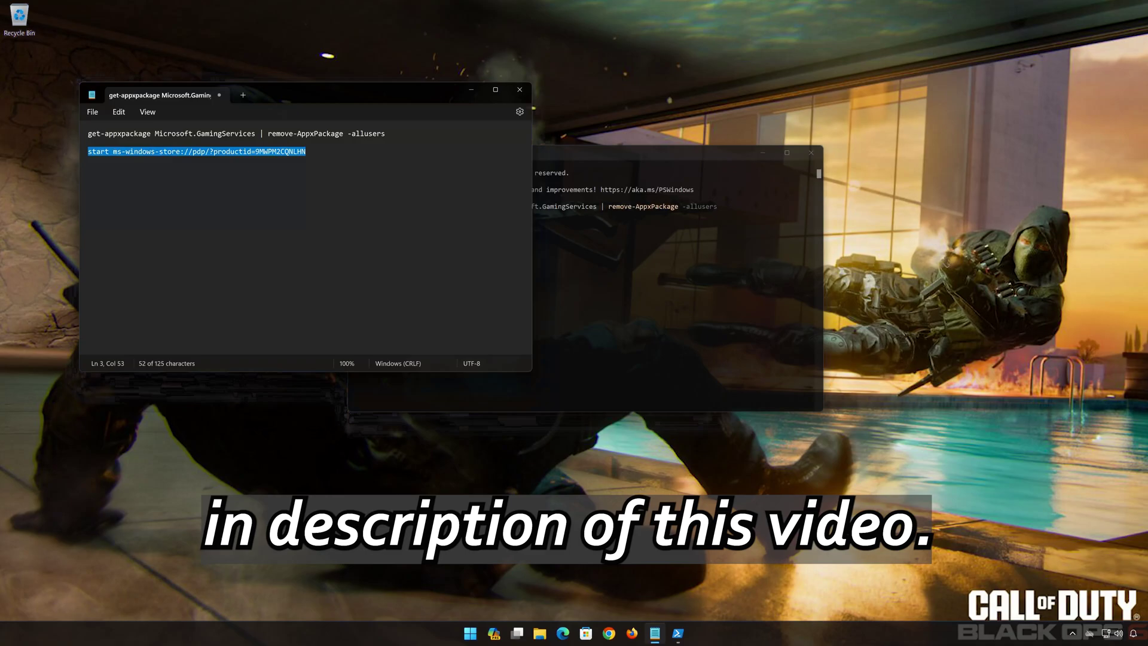
right_click(111, 153)
left_click(124, 205)
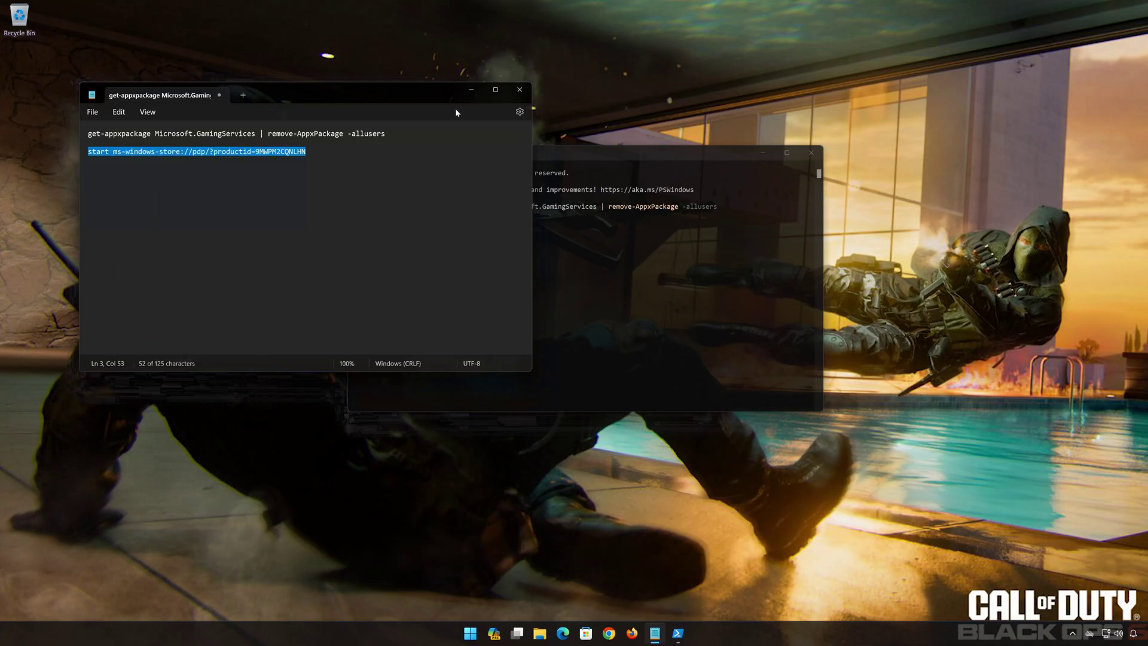
left_click(471, 89)
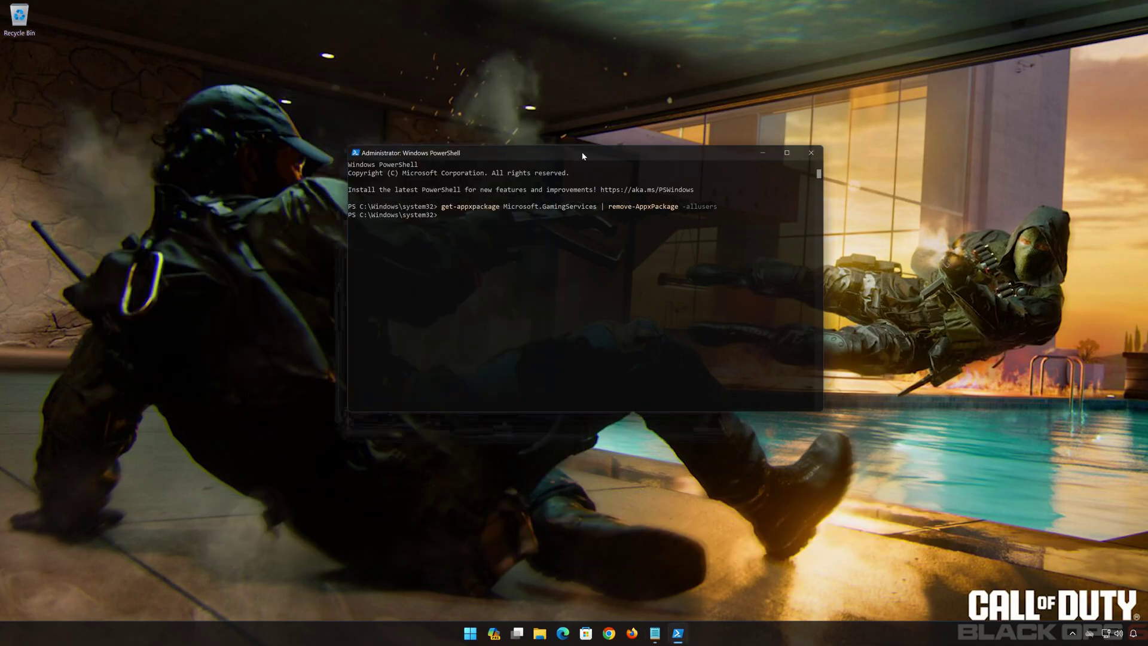
right_click(584, 156)
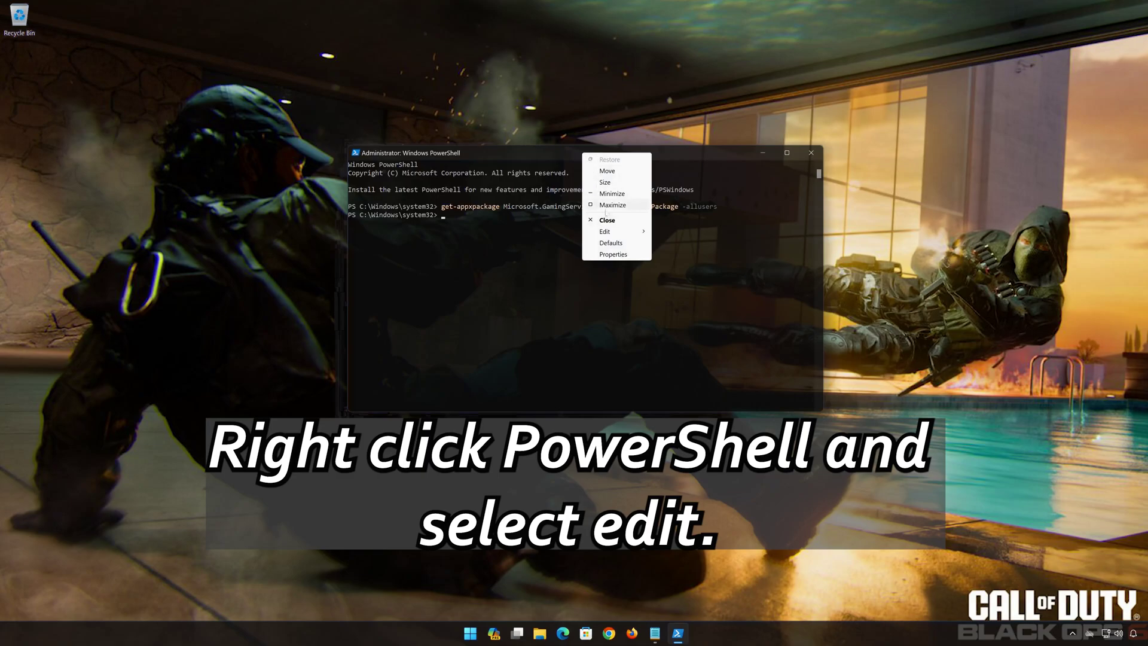
left_click(605, 232)
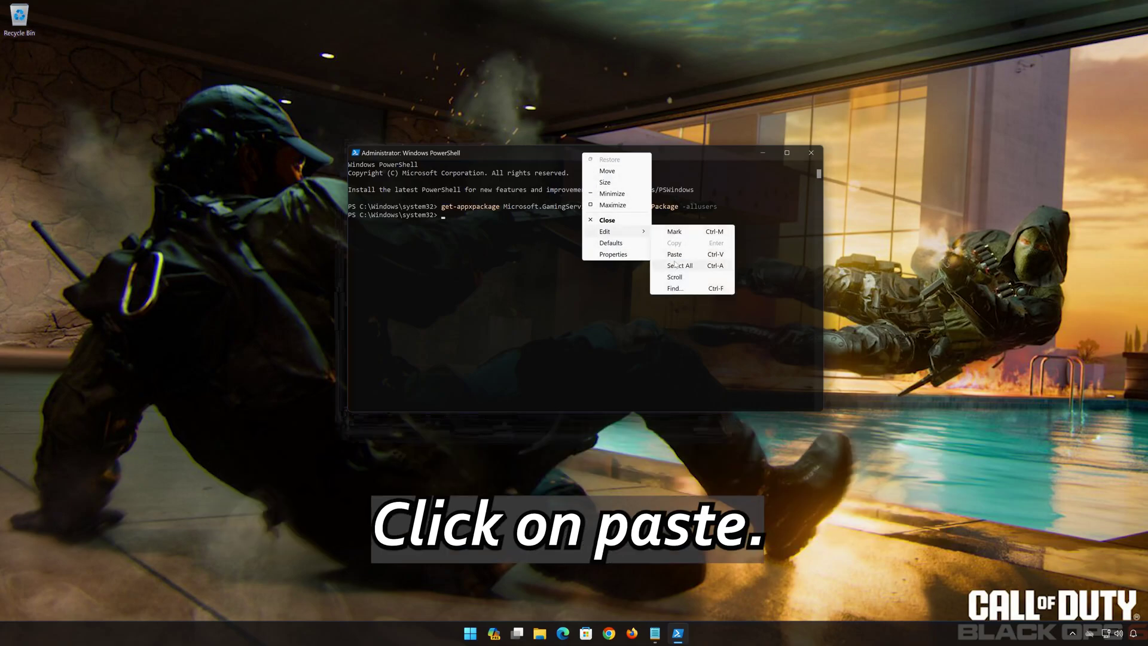
left_click(674, 254)
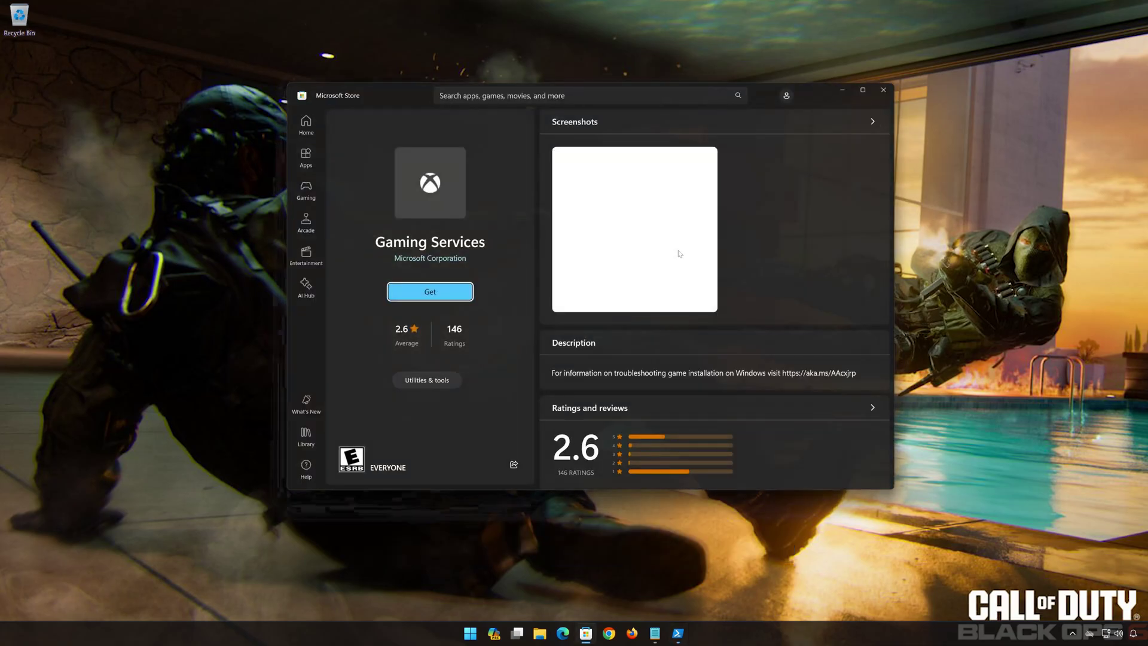
Step: Get Gaming Services from the Store, approving its installer and dismissing the notification
left_click(430, 293)
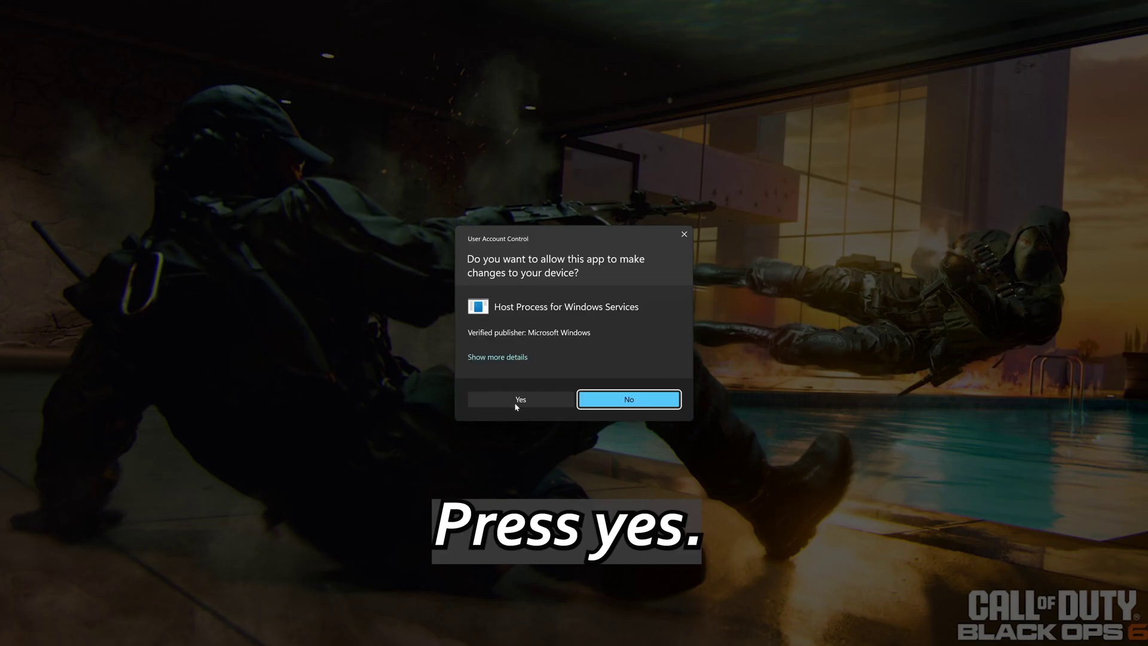
left_click(519, 401)
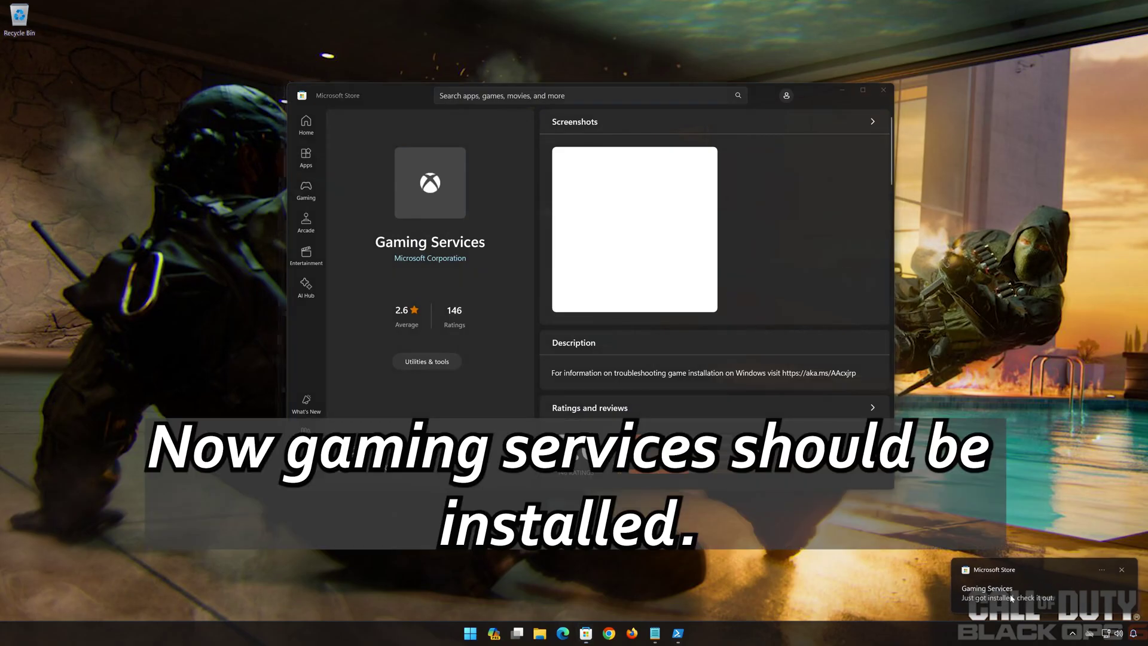
left_click(960, 608)
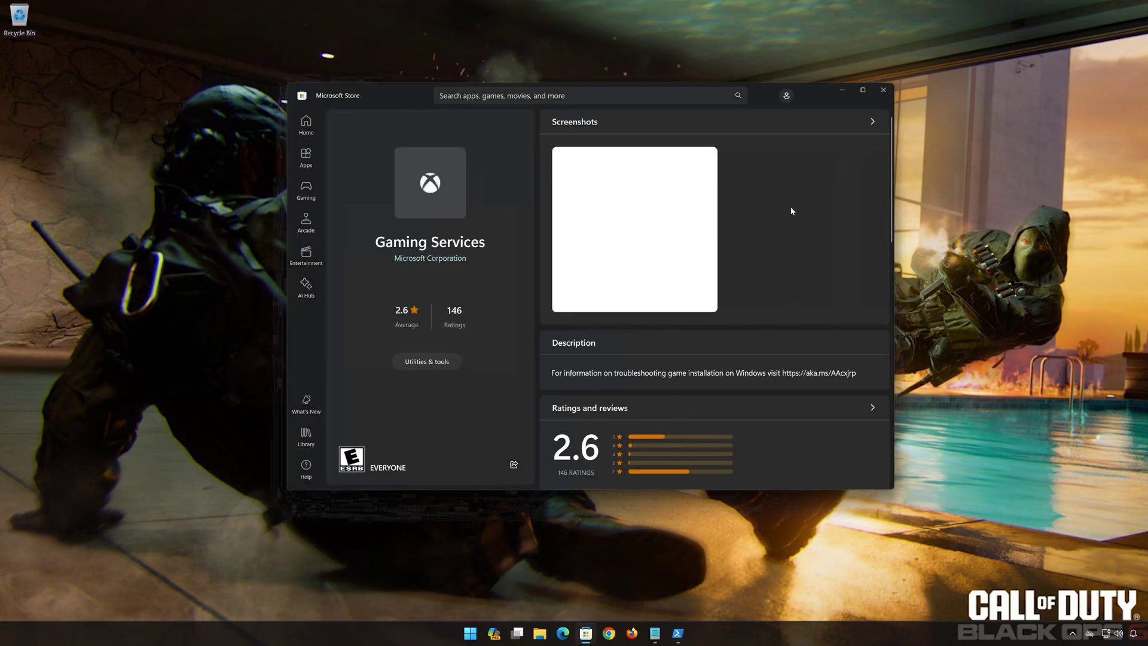
Step: Close Microsoft Store and exit PowerShell
left_click(883, 89)
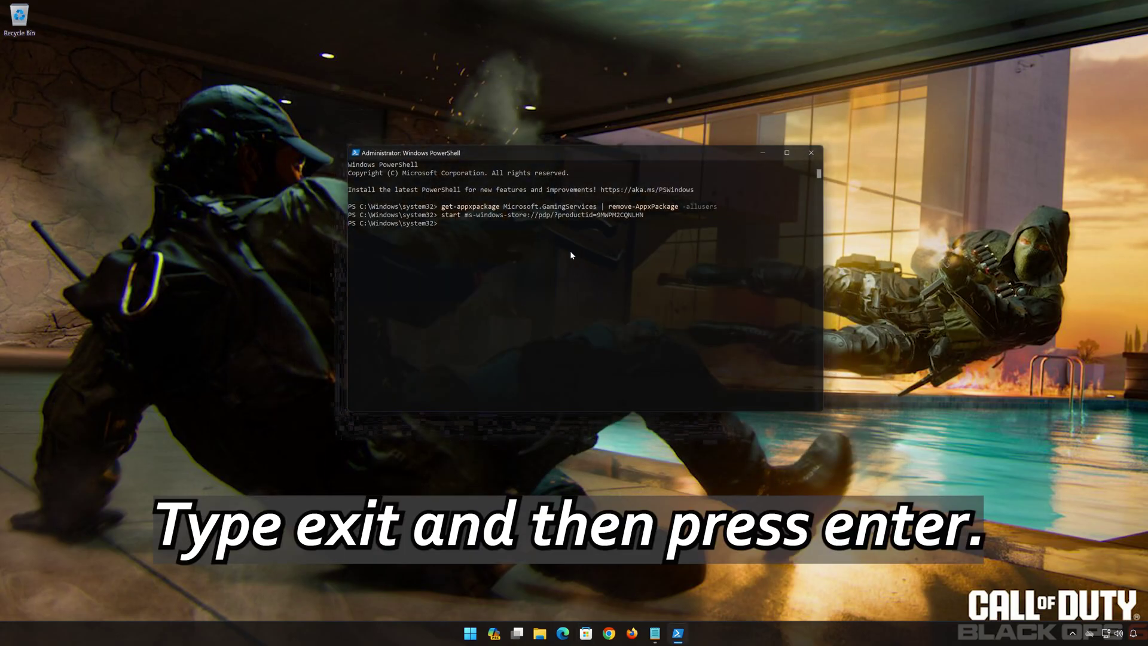
type("exit")
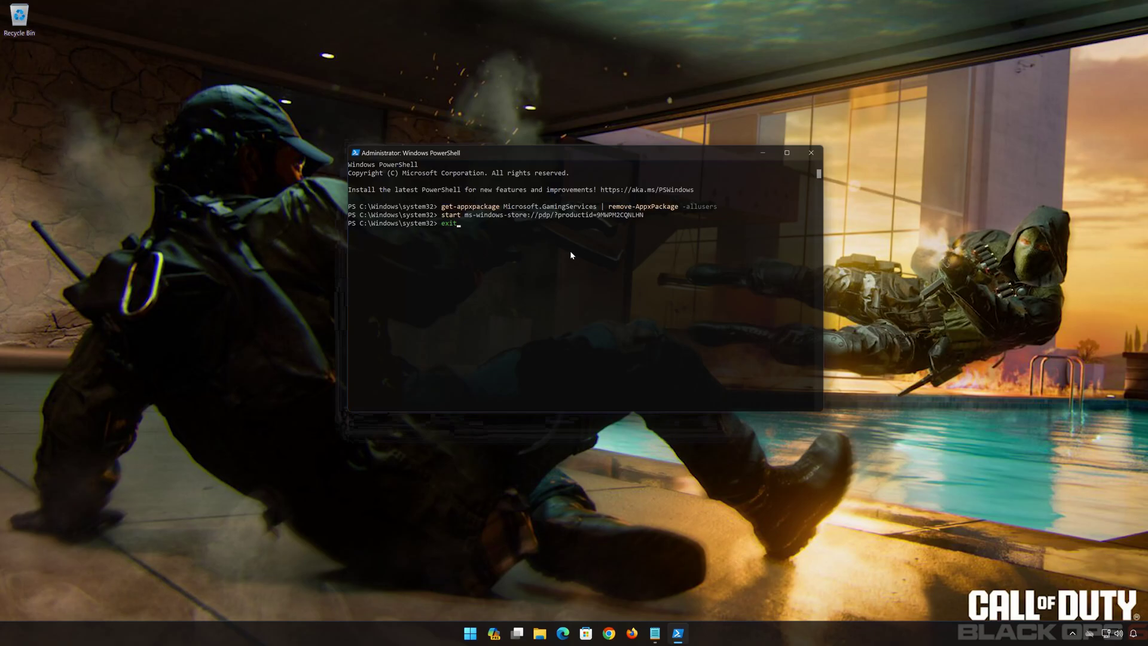
key("Return")
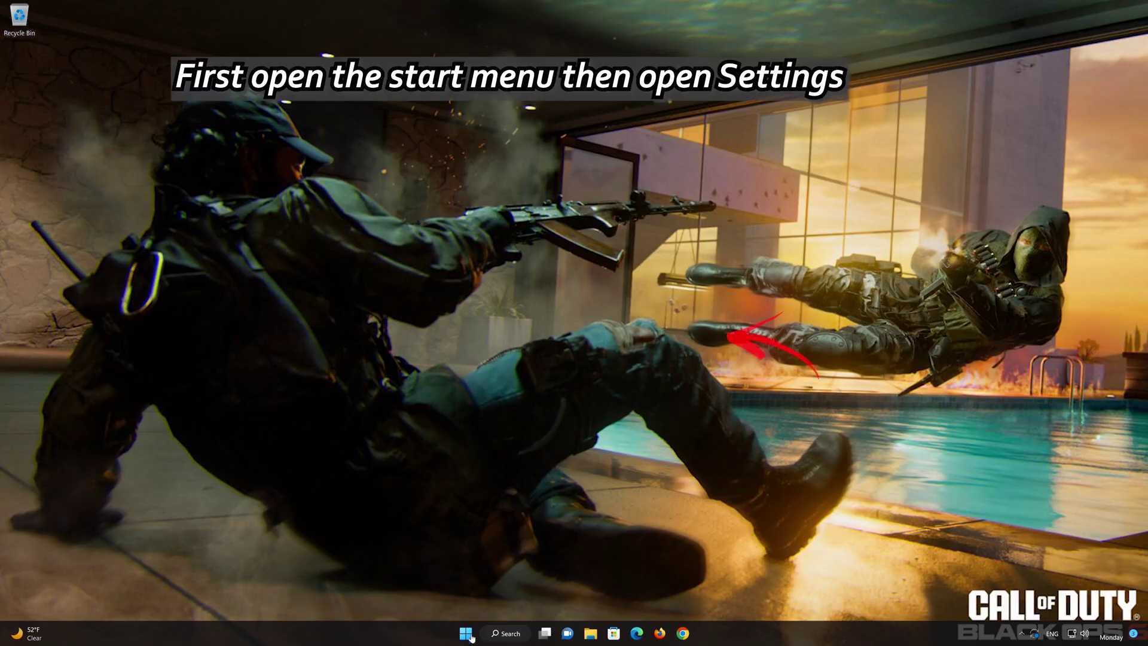
Step: Open Settings > Apps > Apps & features and scroll to the 3.06 MB Xbox app entry
left_click(466, 635)
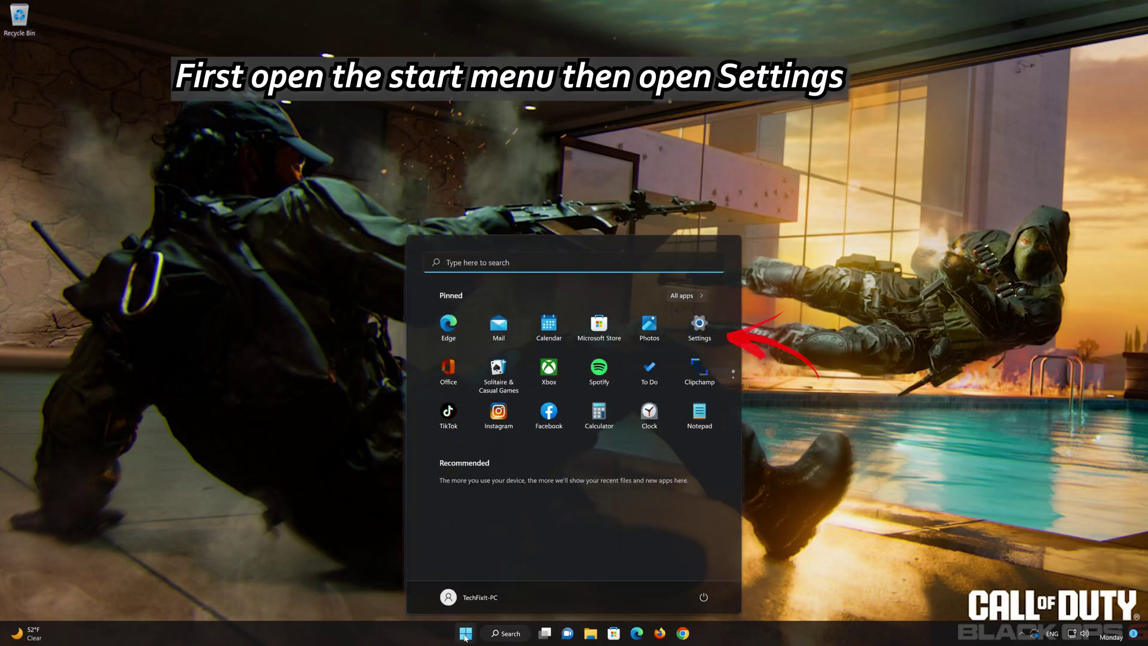
left_click(699, 330)
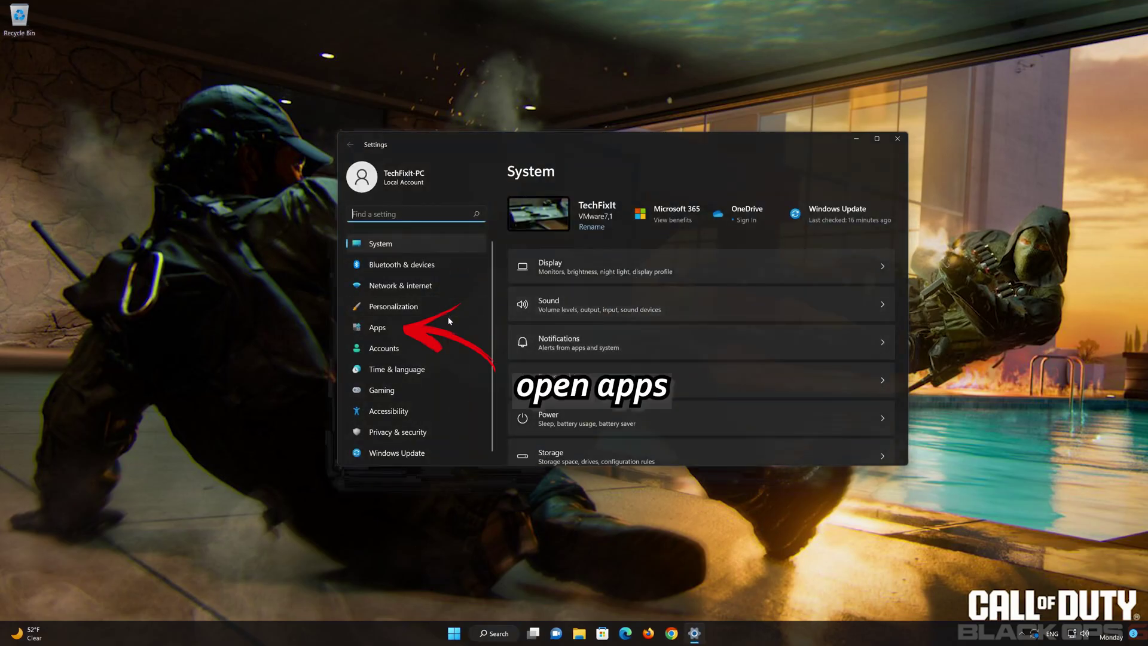
left_click(385, 327)
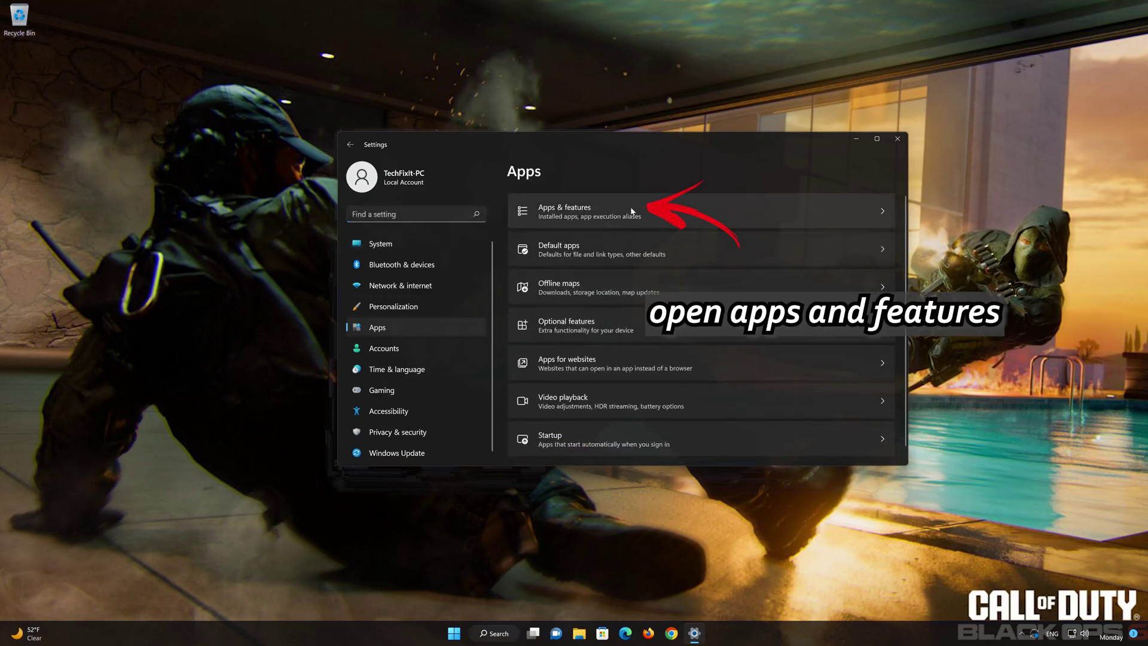
left_click(615, 217)
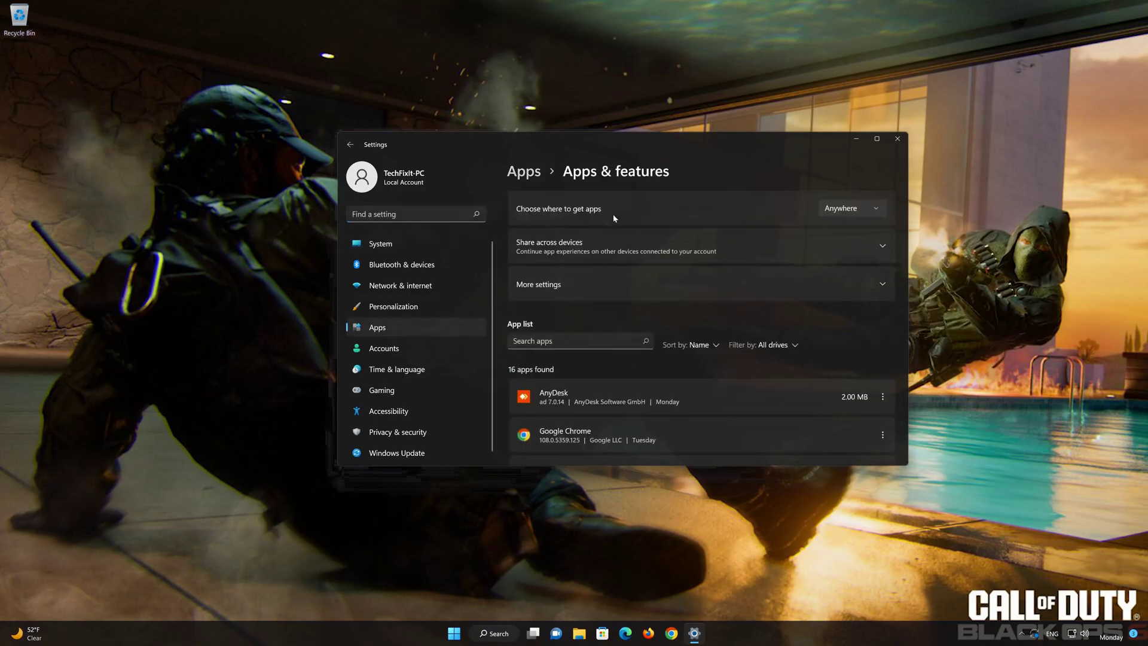
scroll(719, 352, "down", 7)
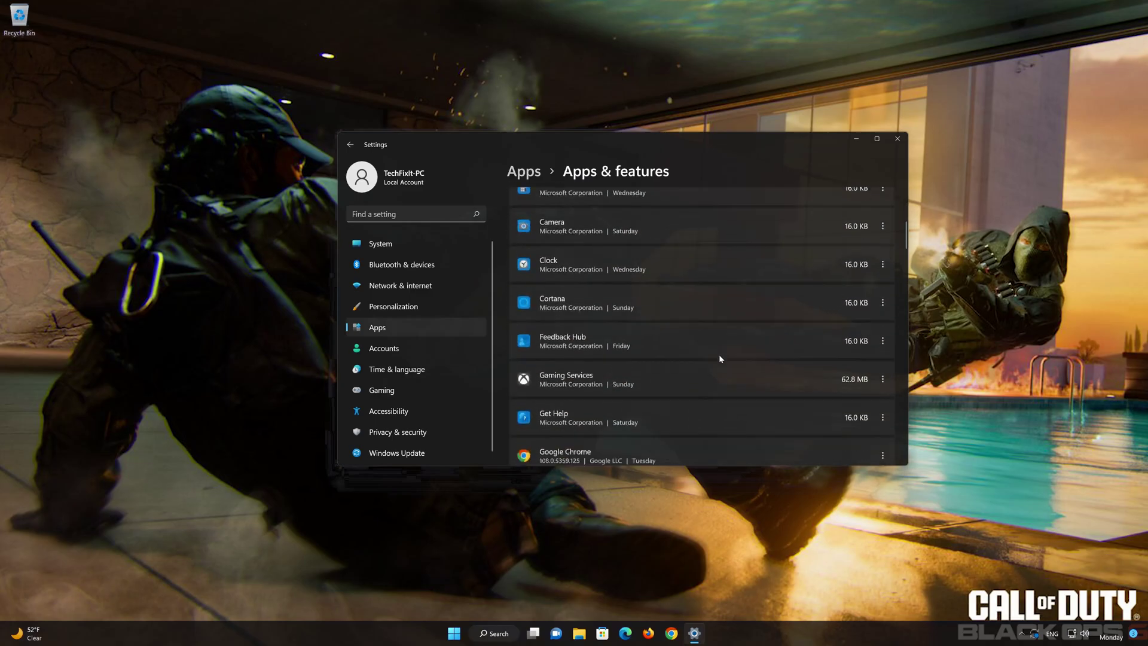
scroll(719, 360, "down", 12)
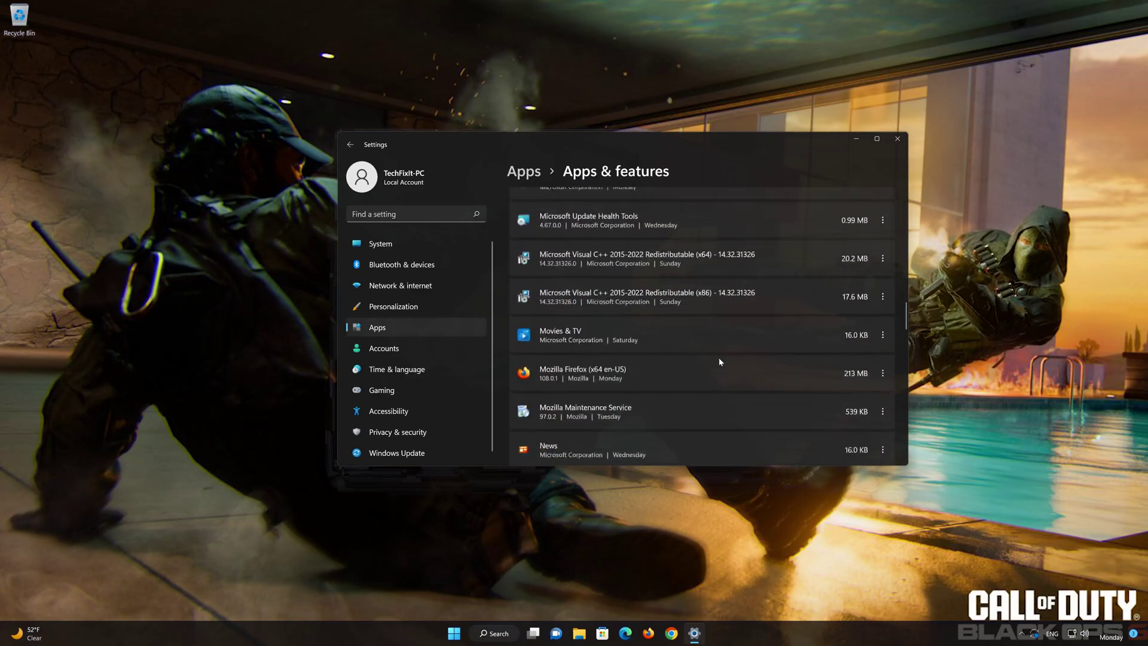
scroll(719, 362, "down", 12)
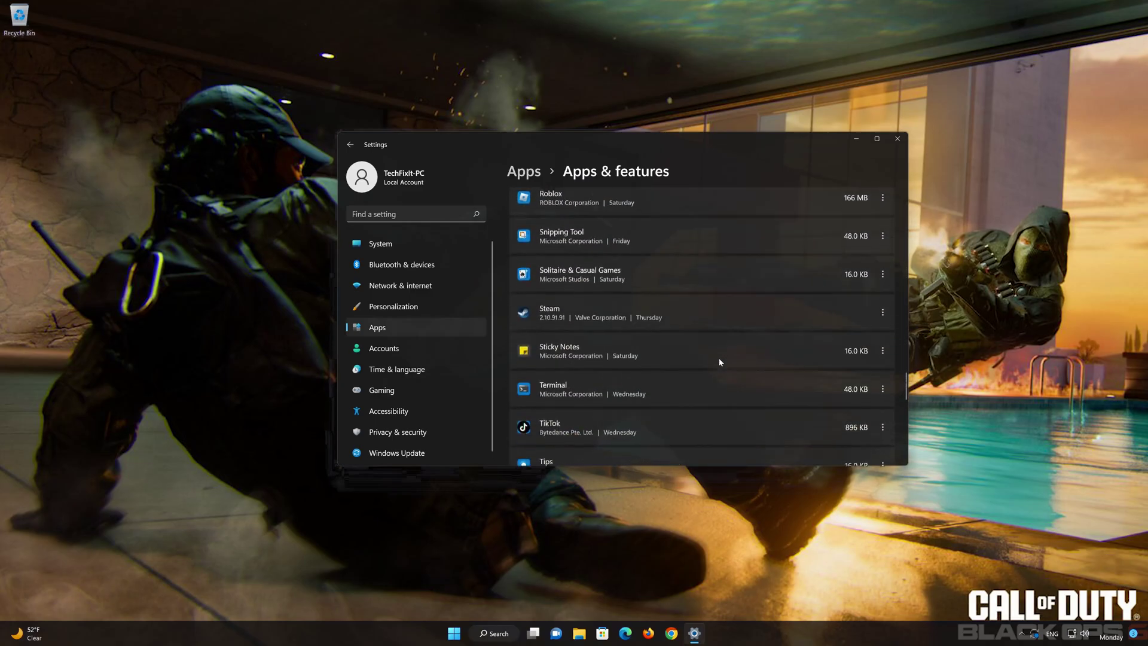
scroll(720, 361, "down", 6)
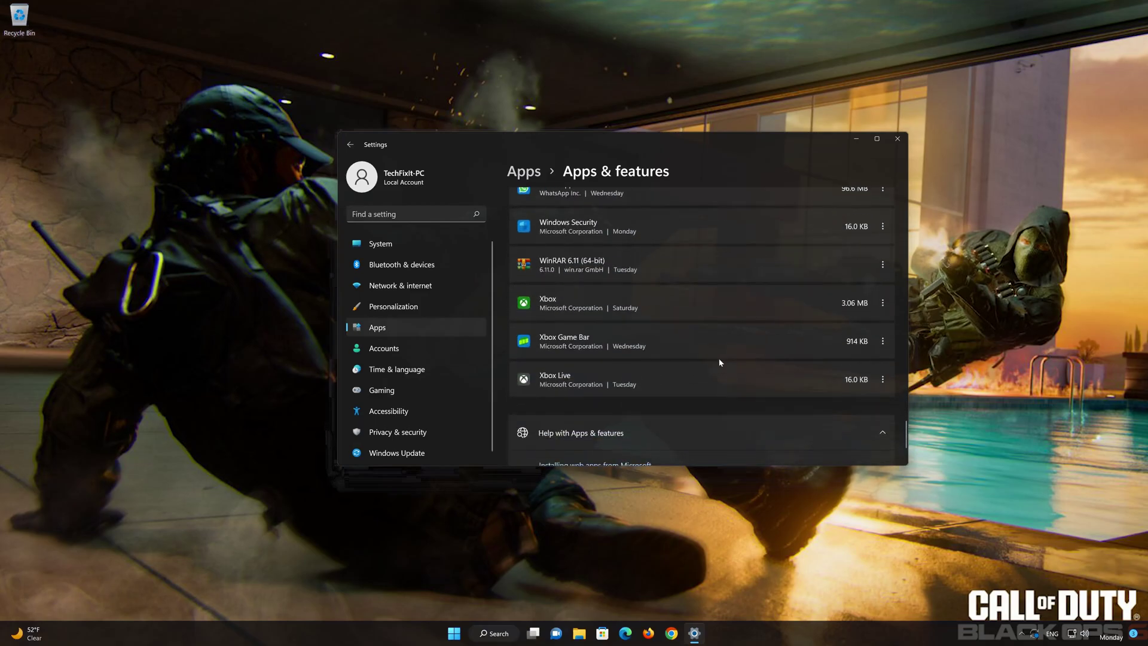
scroll(720, 362, "up", 1)
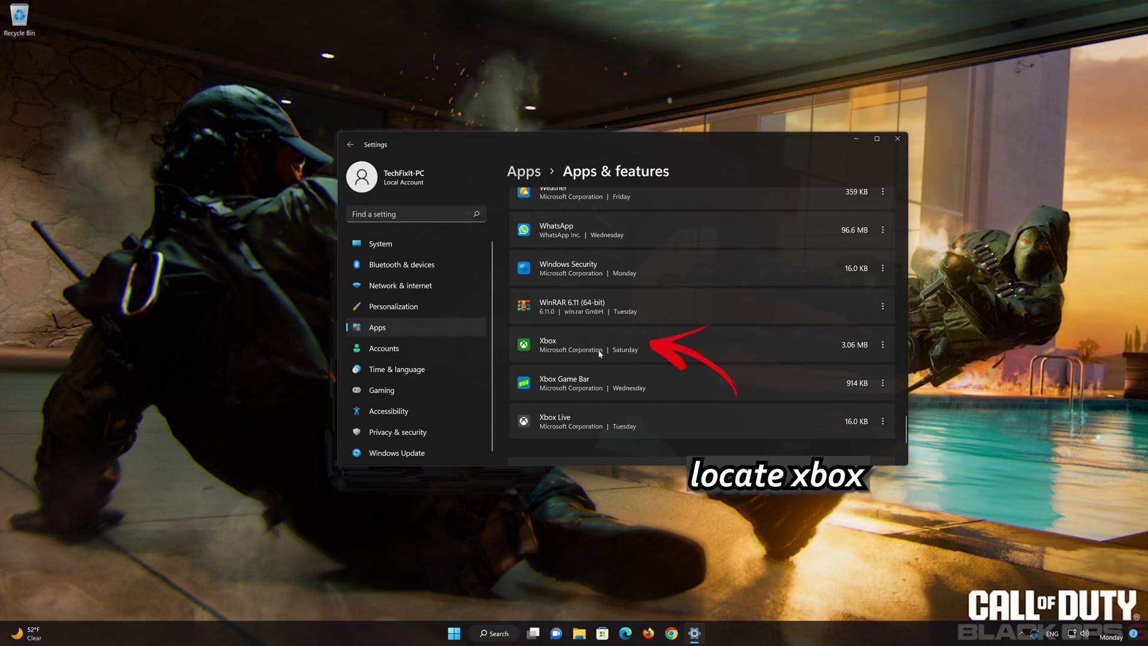
Step: Repair the Xbox app from its Advanced options page in Installed apps
left_click(883, 345)
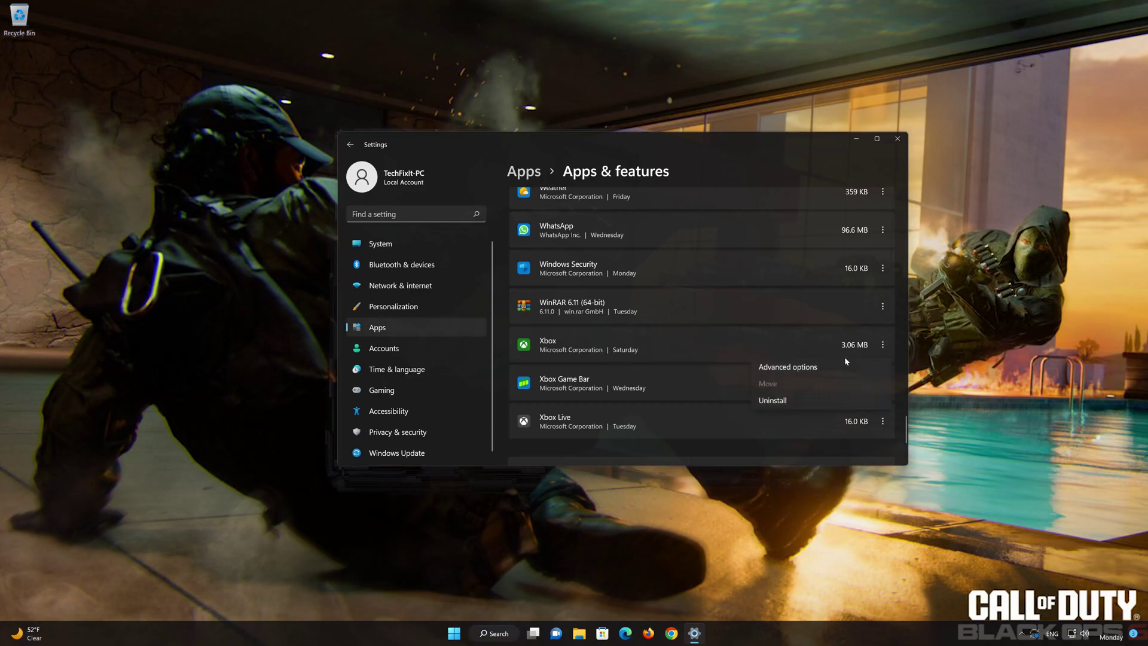
left_click(790, 369)
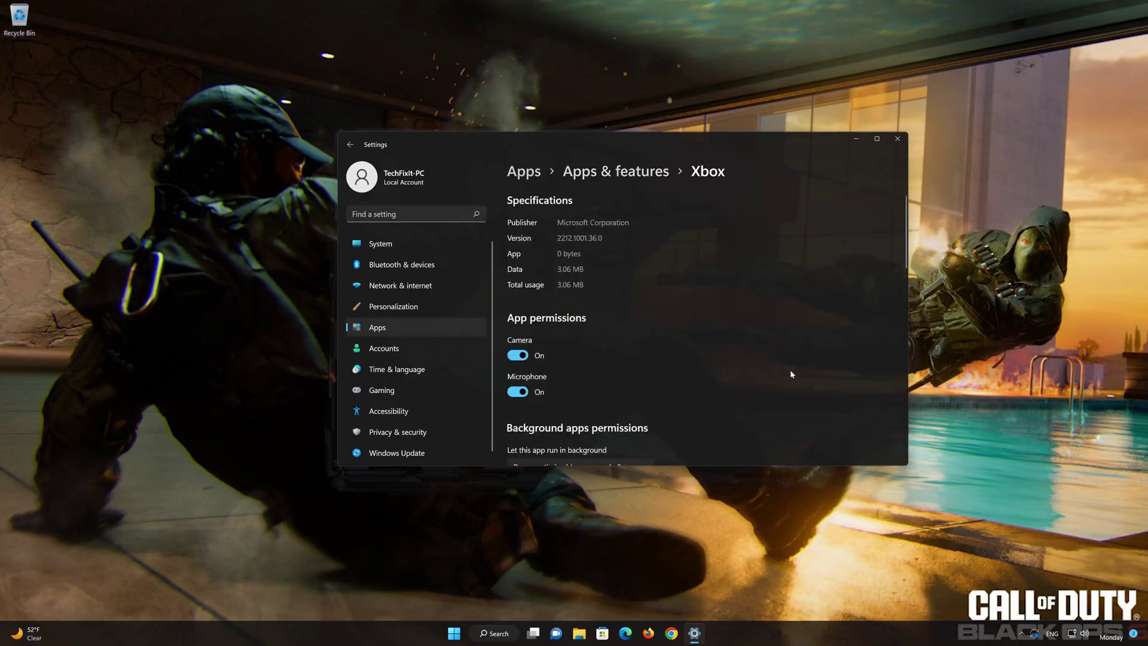
scroll(789, 370, "down", 2)
scroll(789, 371, "down", 7)
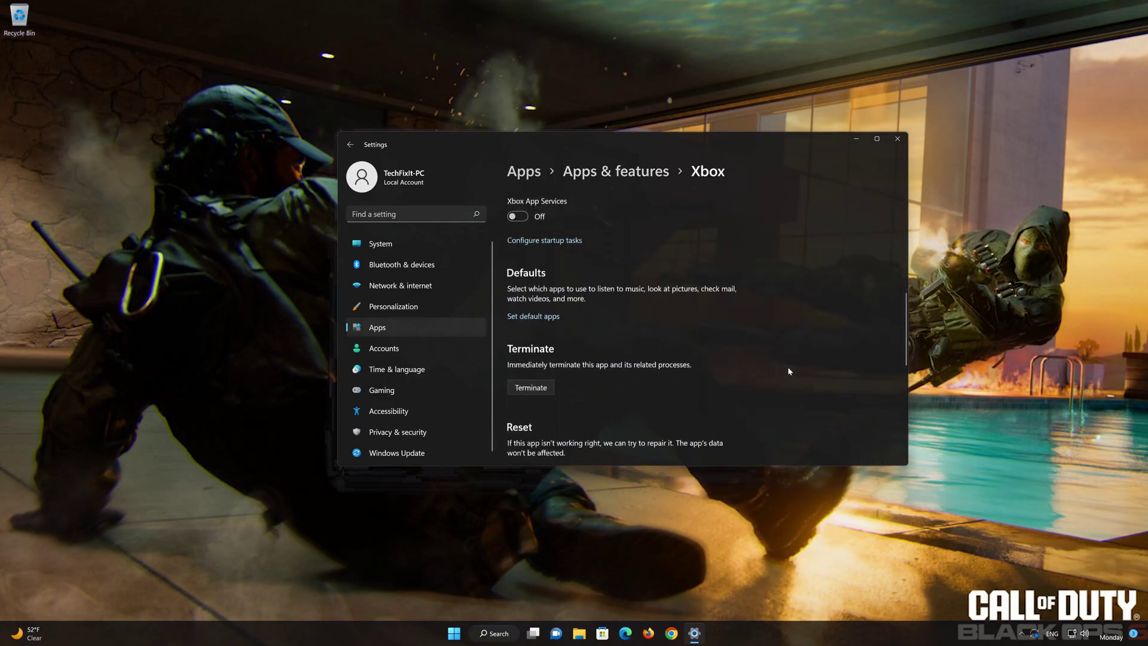
scroll(787, 370, "down", 2)
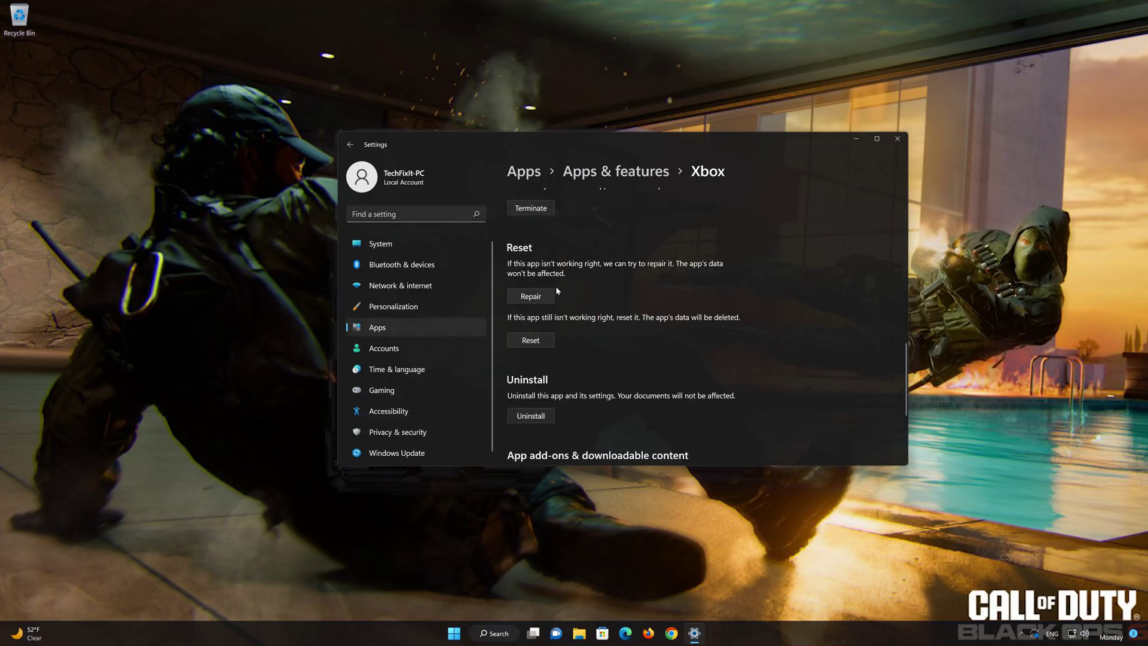
left_click(528, 299)
Step: Reset the Xbox app, confirming data deletion, then uninstall it and close Settings
left_click(532, 340)
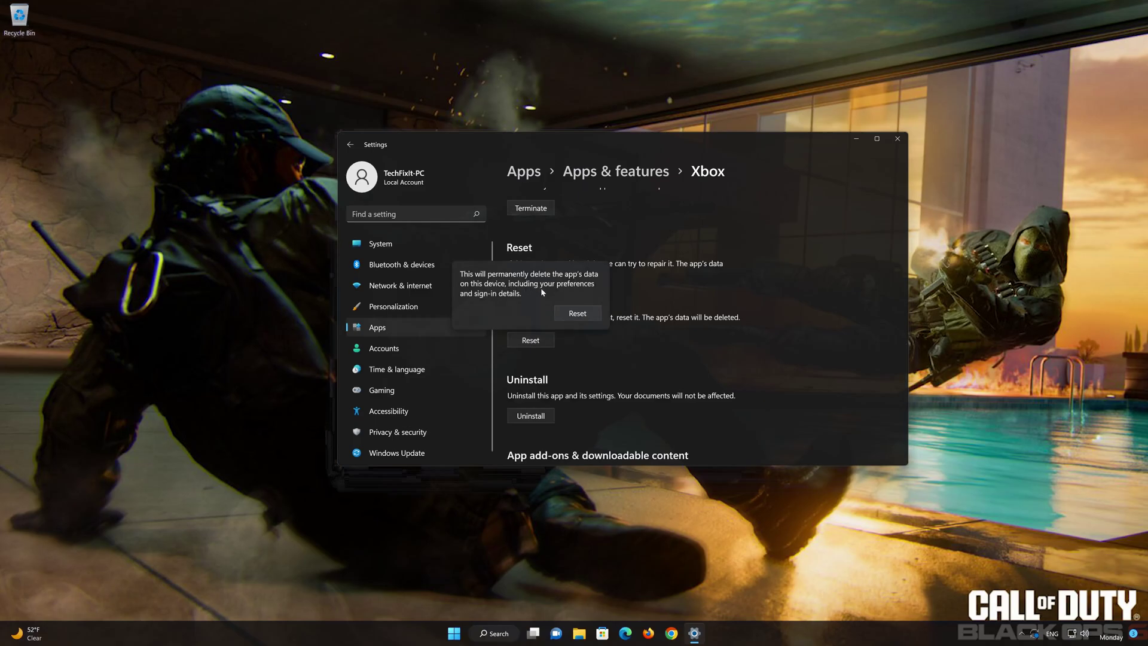
left_click(582, 315)
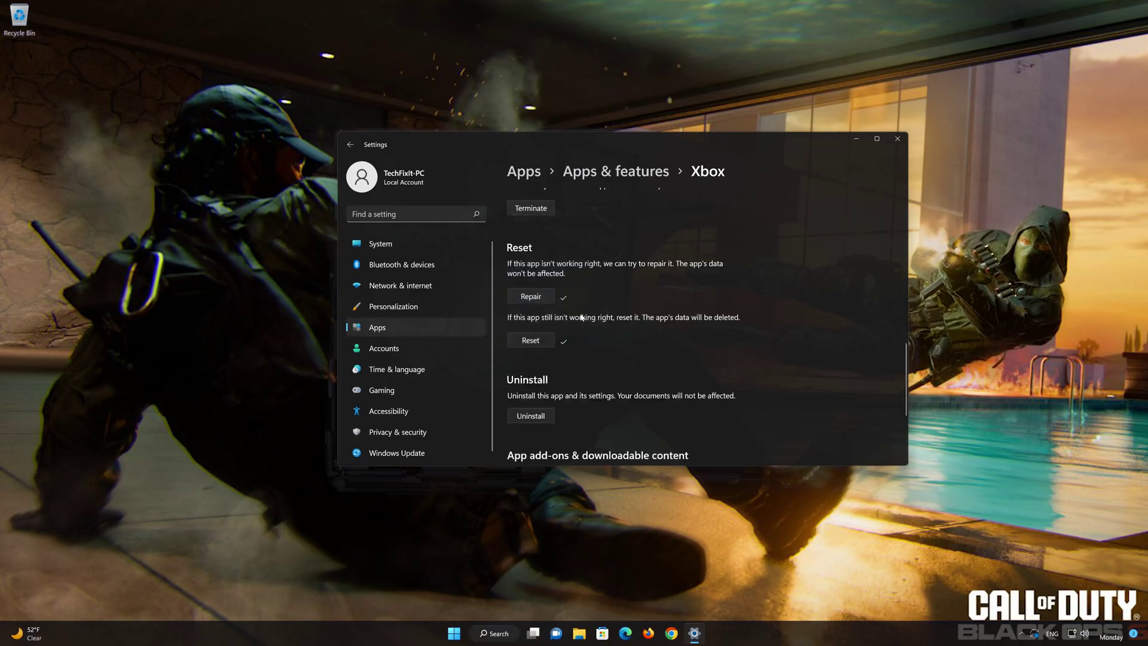
scroll(580, 328, "down", 3)
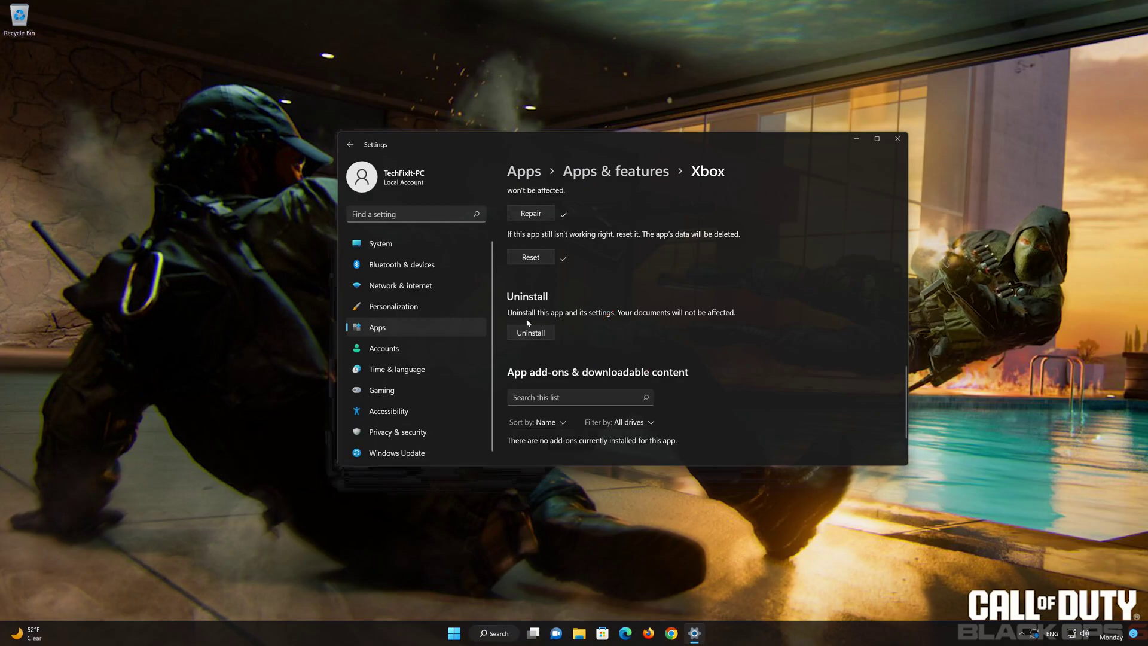
left_click(532, 333)
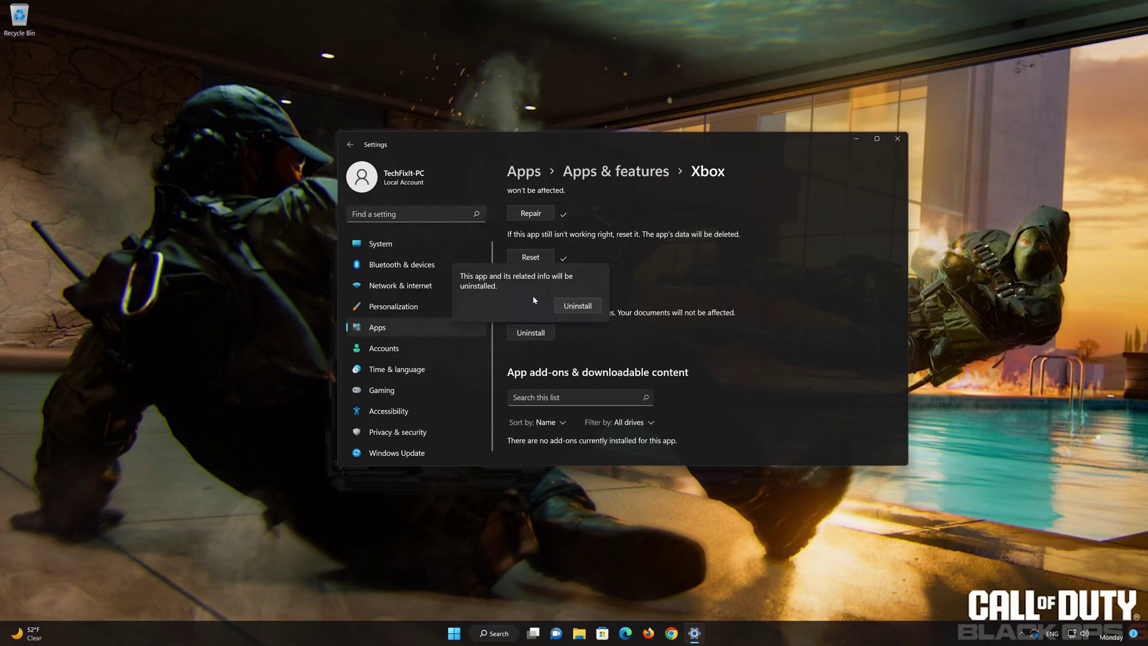
left_click(585, 311)
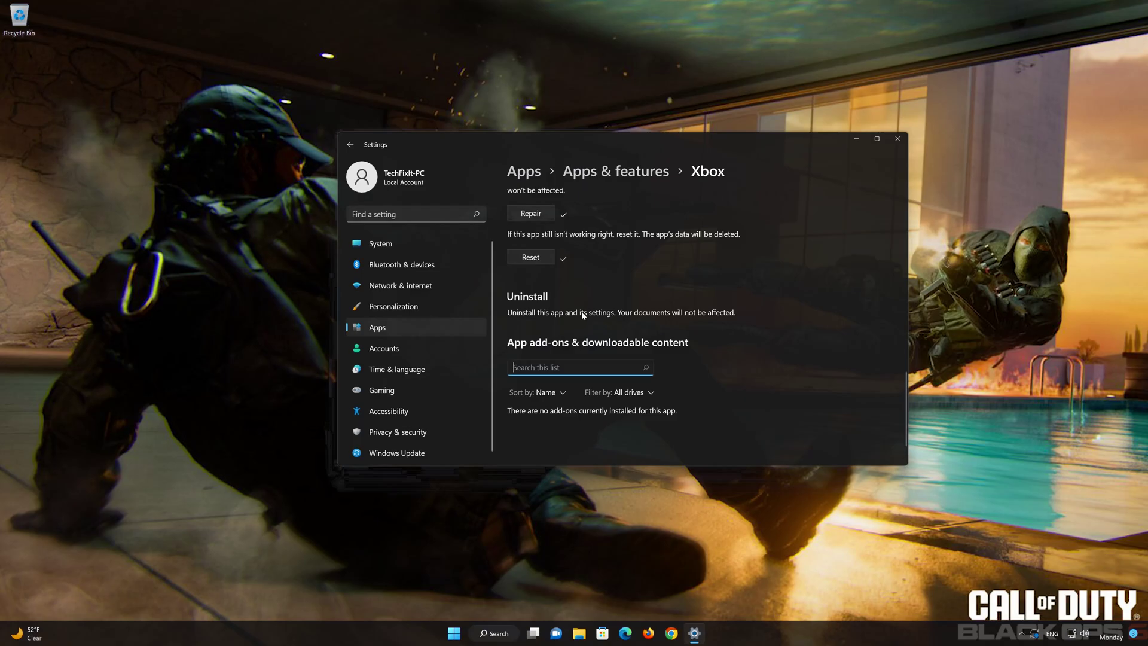
left_click(898, 139)
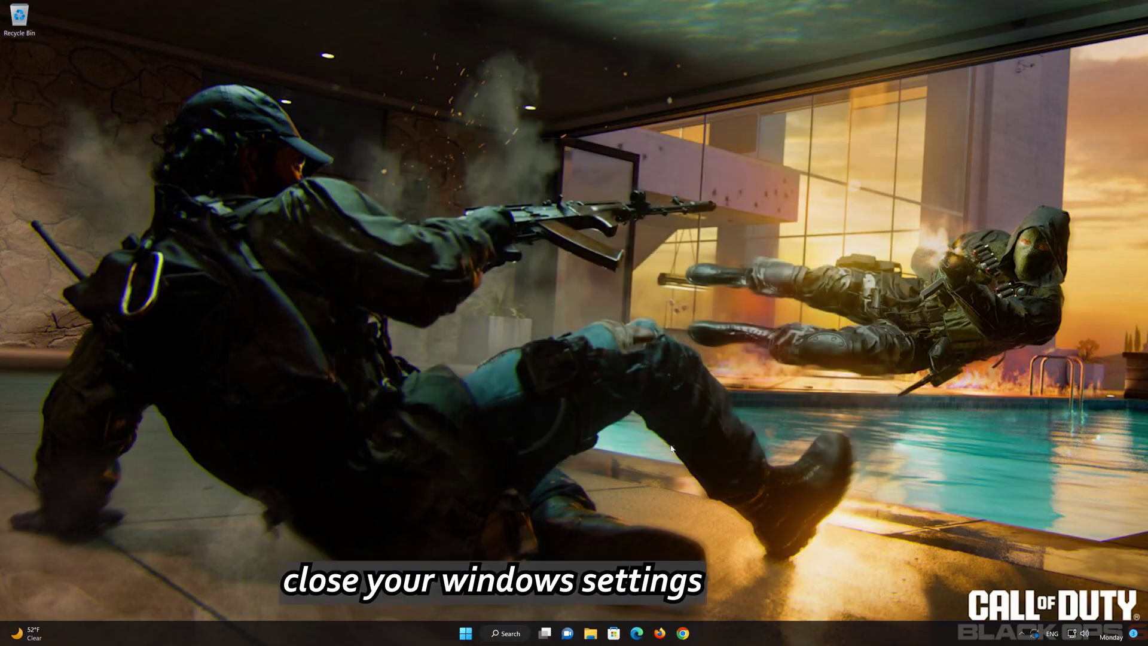
Step: Search Microsoft Store for 'xbox' and install the Xbox app by Microsoft Corporation
left_click(614, 632)
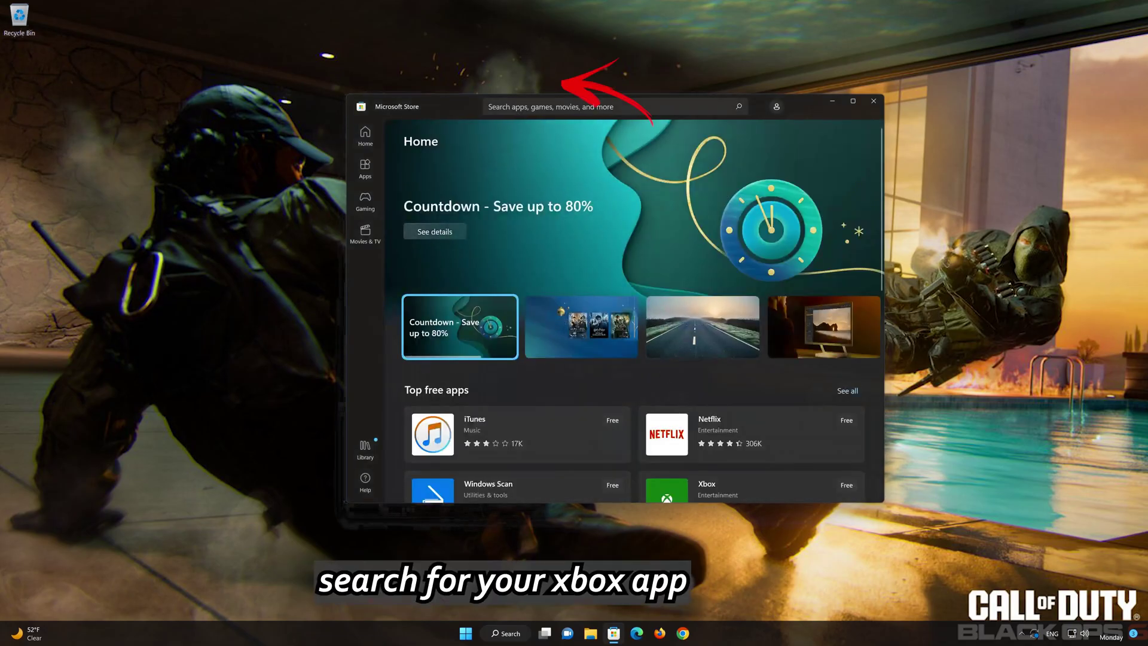
left_click(598, 106)
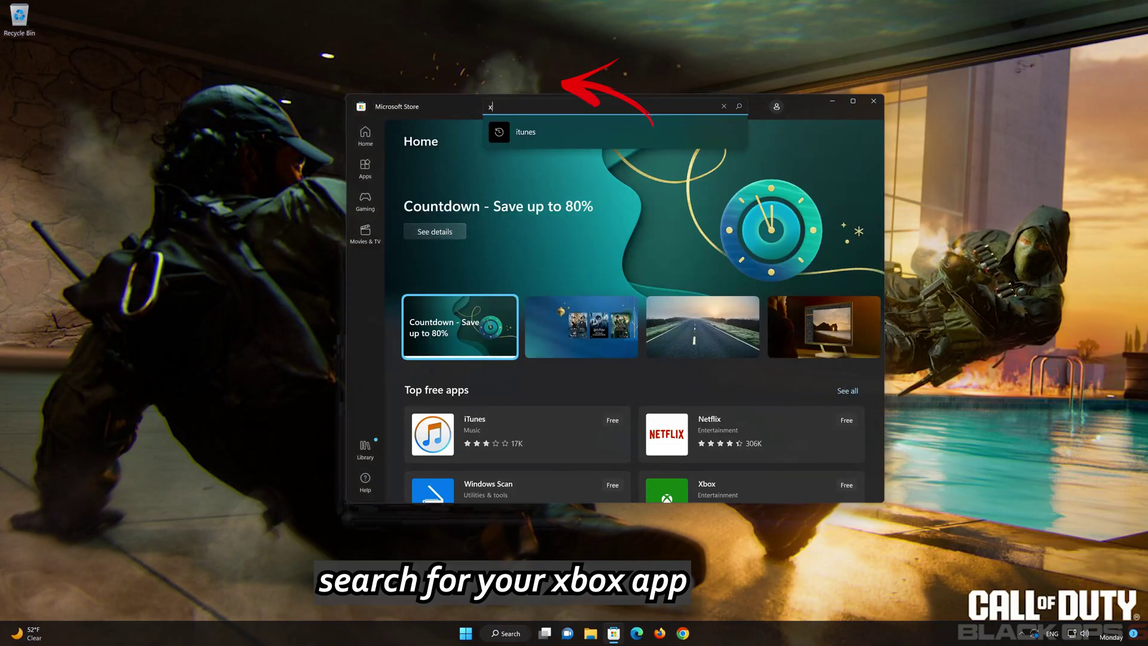
type("xbox")
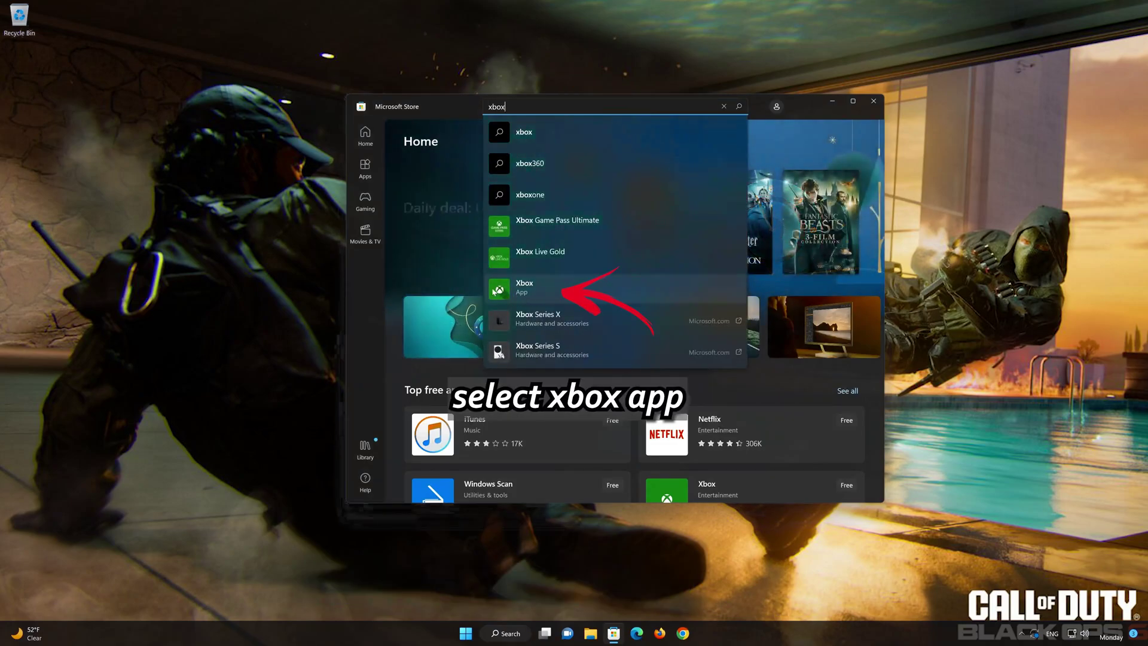
left_click(543, 287)
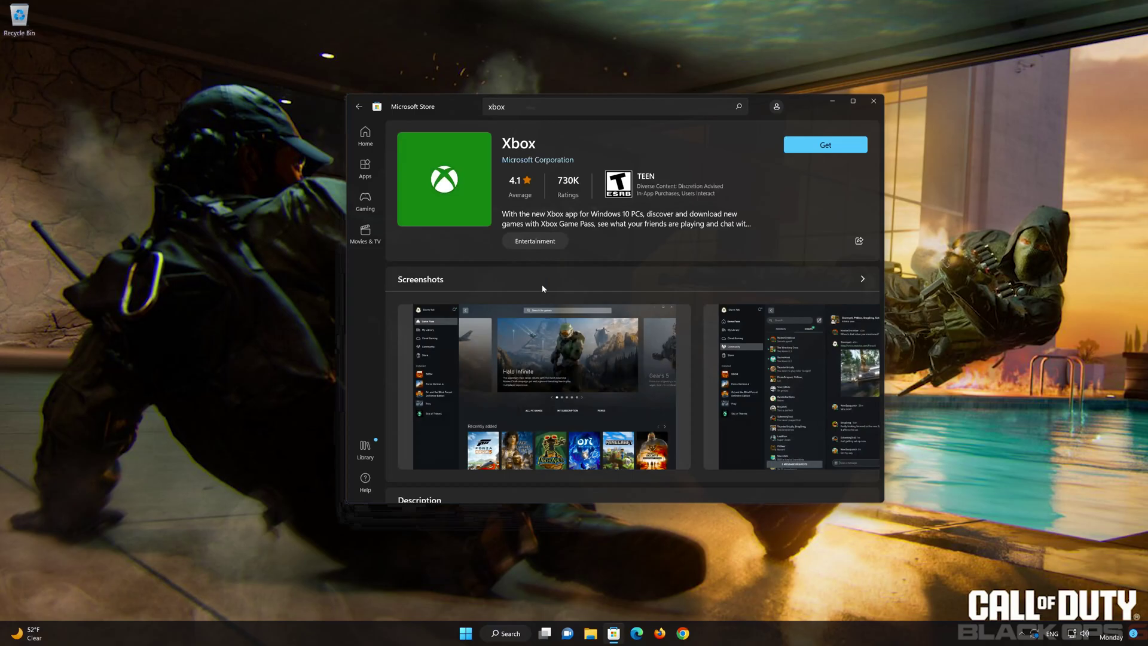
left_click(818, 151)
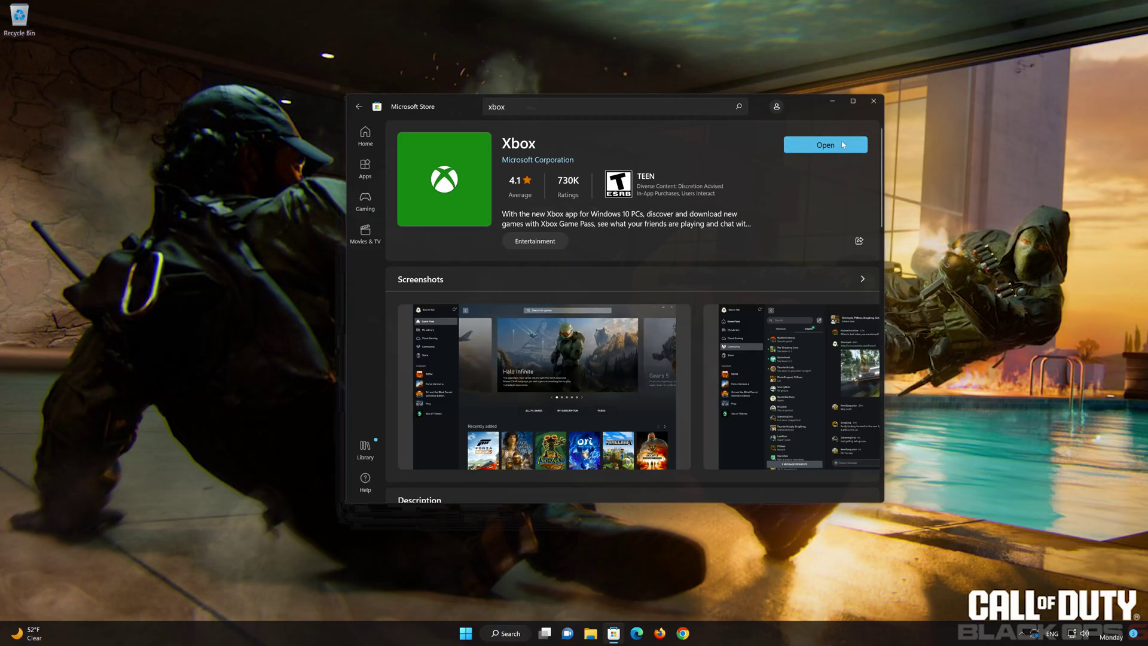
Step: Launch the reinstalled Xbox app, browse the Game Pass catalog without signing in, then close it
left_click(843, 144)
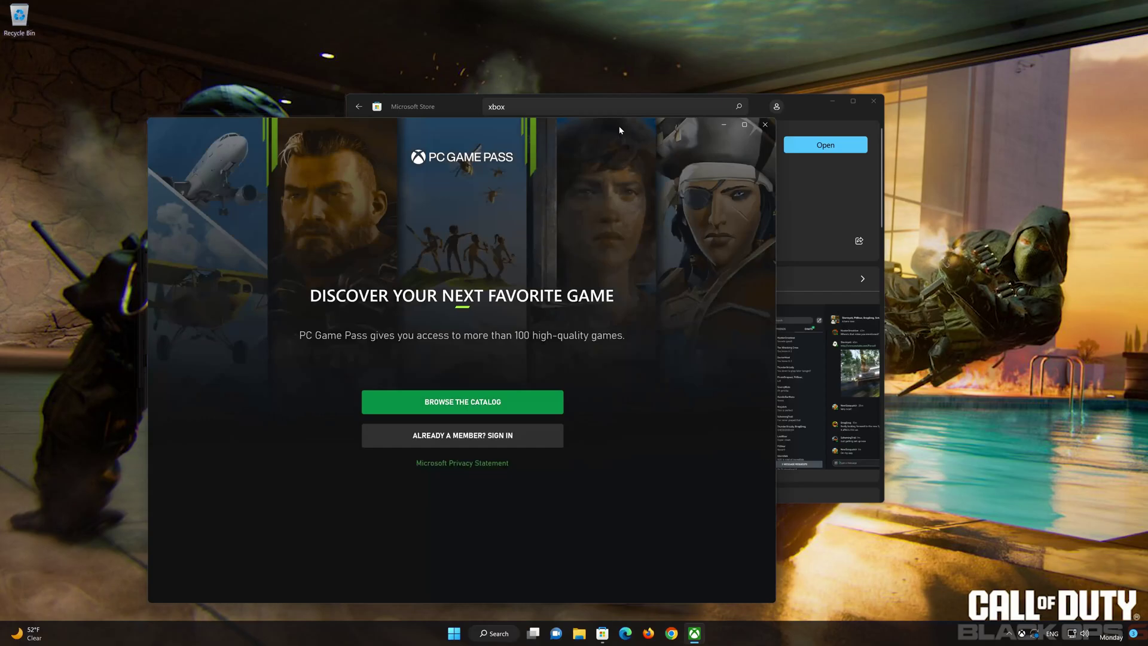
left_click_drag(619, 130, 767, 77)
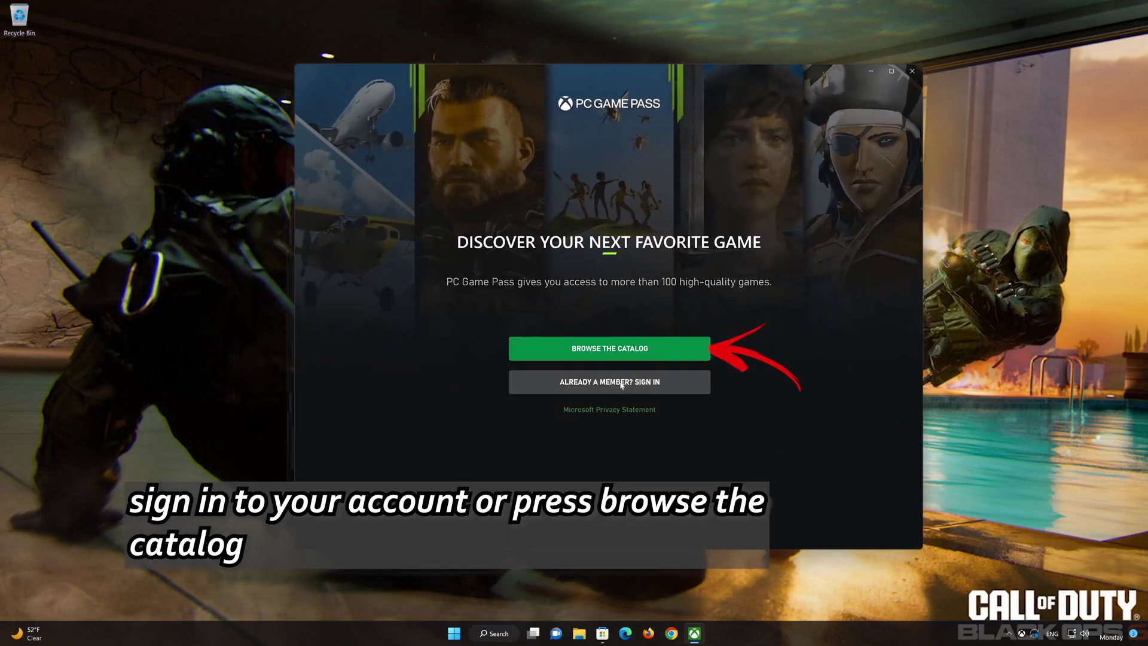
left_click(636, 348)
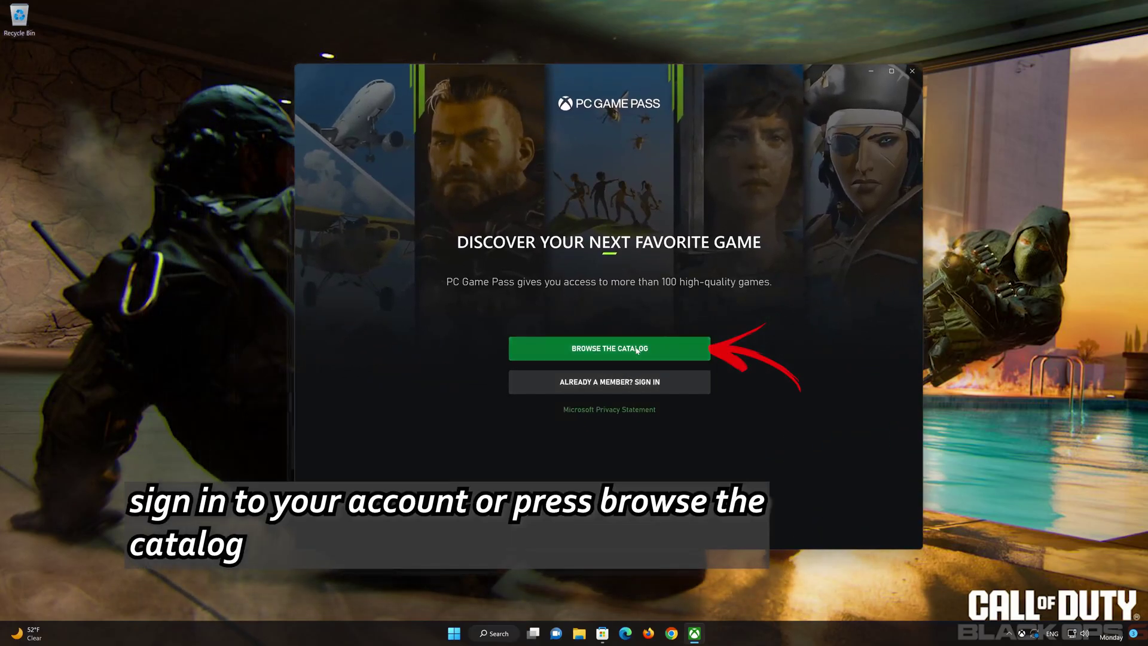
scroll(635, 347, "down", 6)
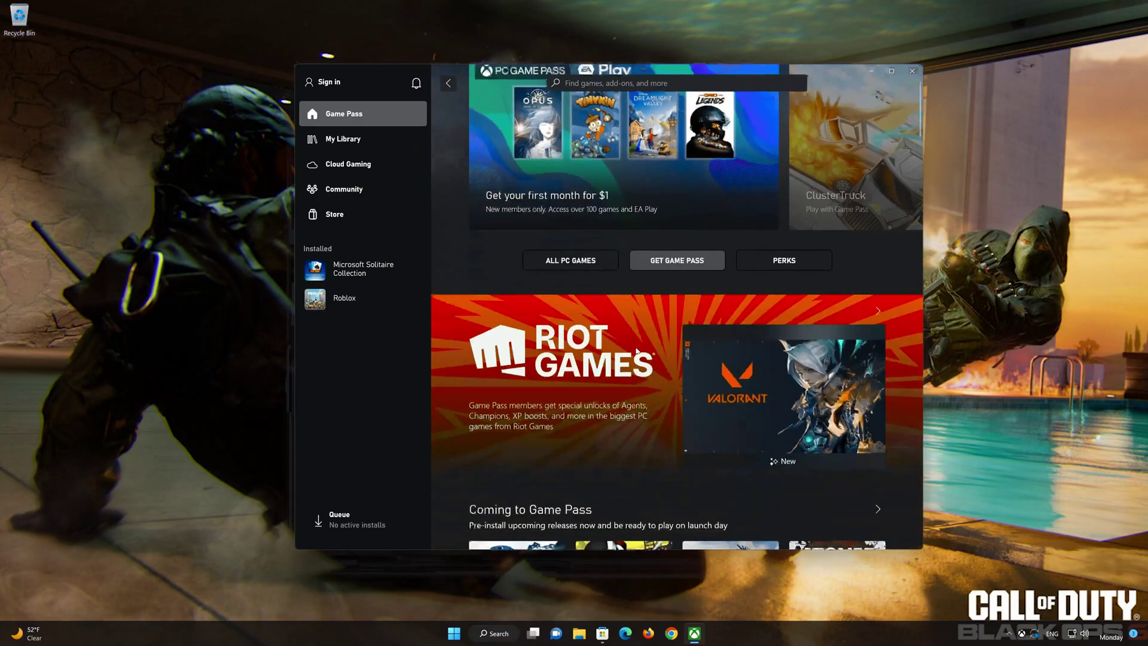
scroll(639, 349, "down", 3)
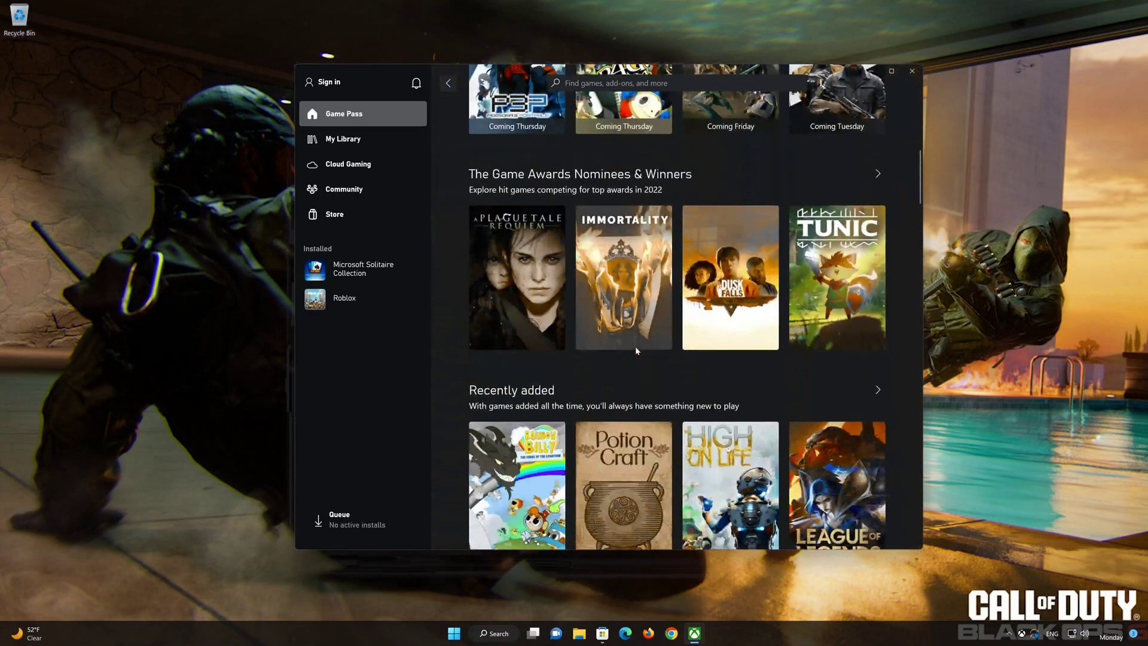
scroll(638, 348, "down", 4)
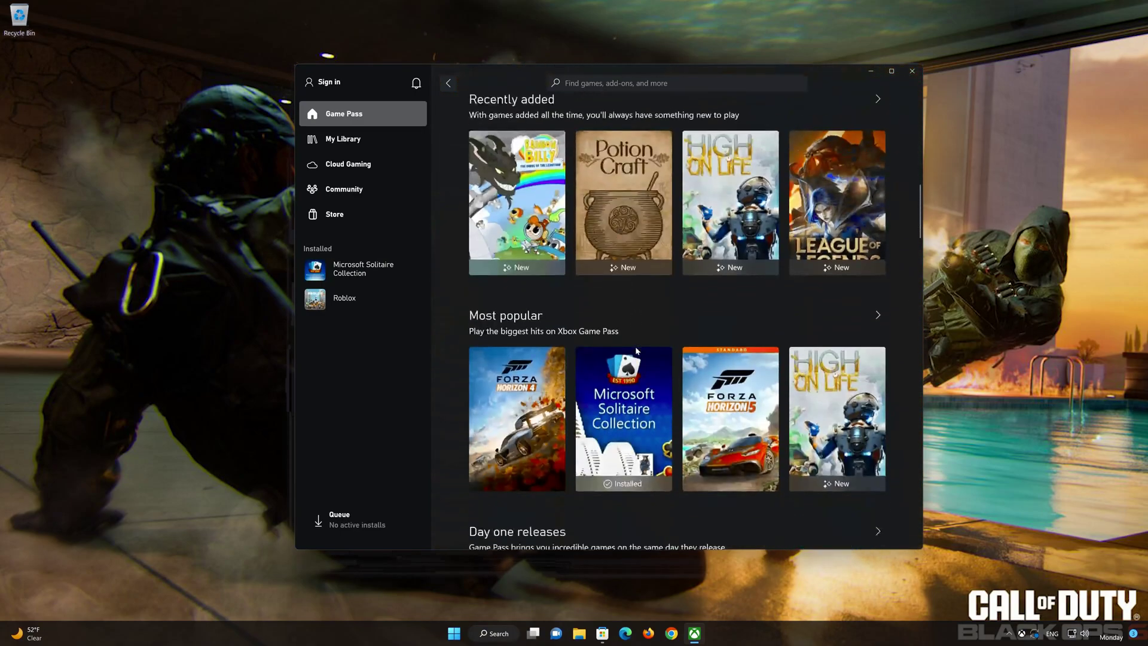
left_click(914, 71)
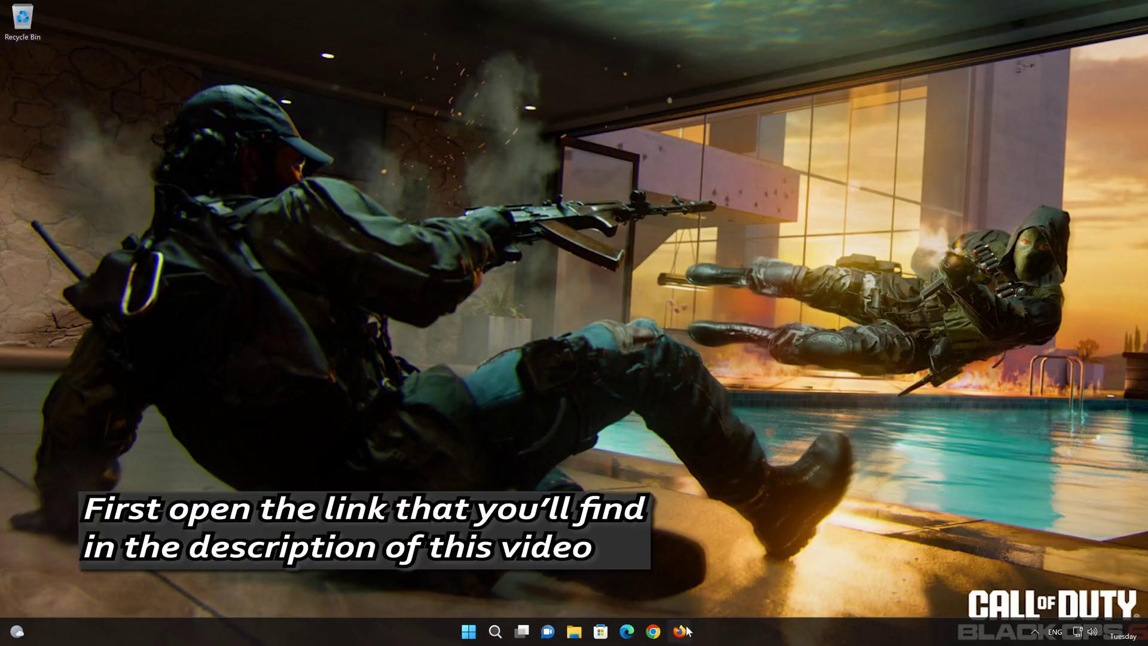
Step: Paste the Download Windows 11 link in Firefox, download mediacreationtool.exe, then close Firefox
left_click(680, 631)
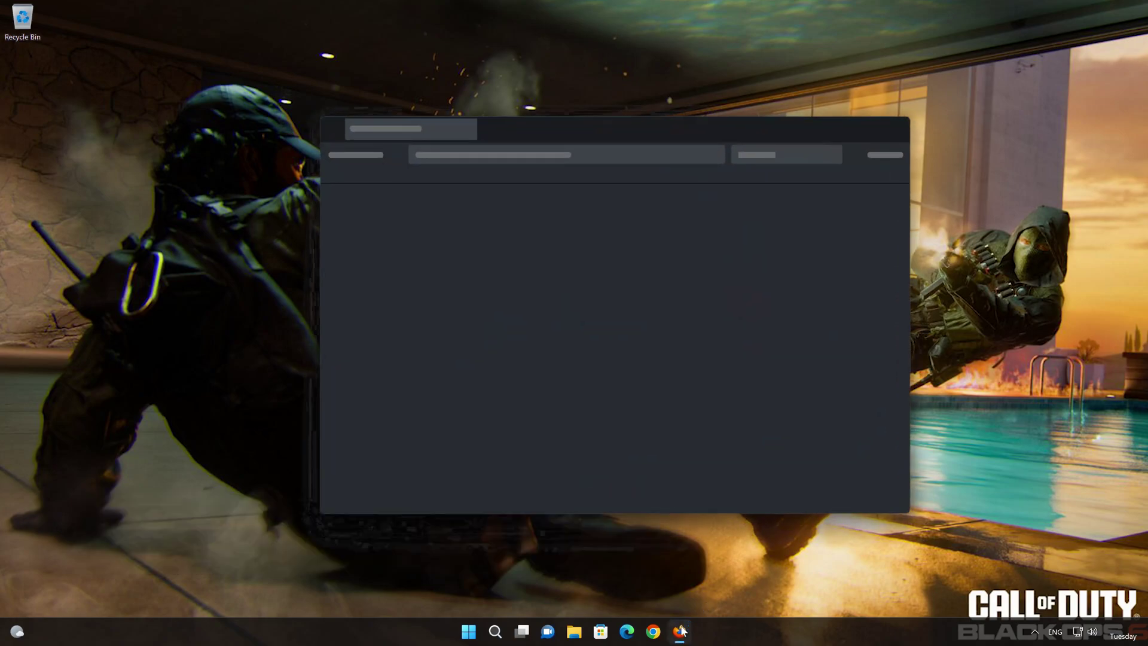
right_click(538, 155)
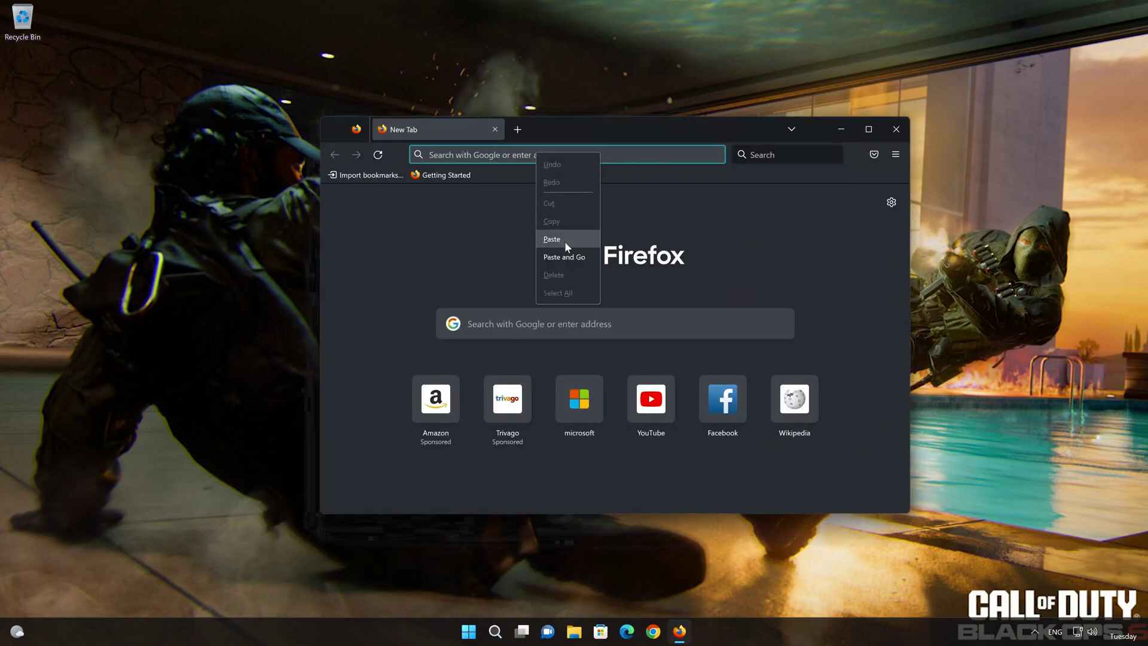
left_click(568, 257)
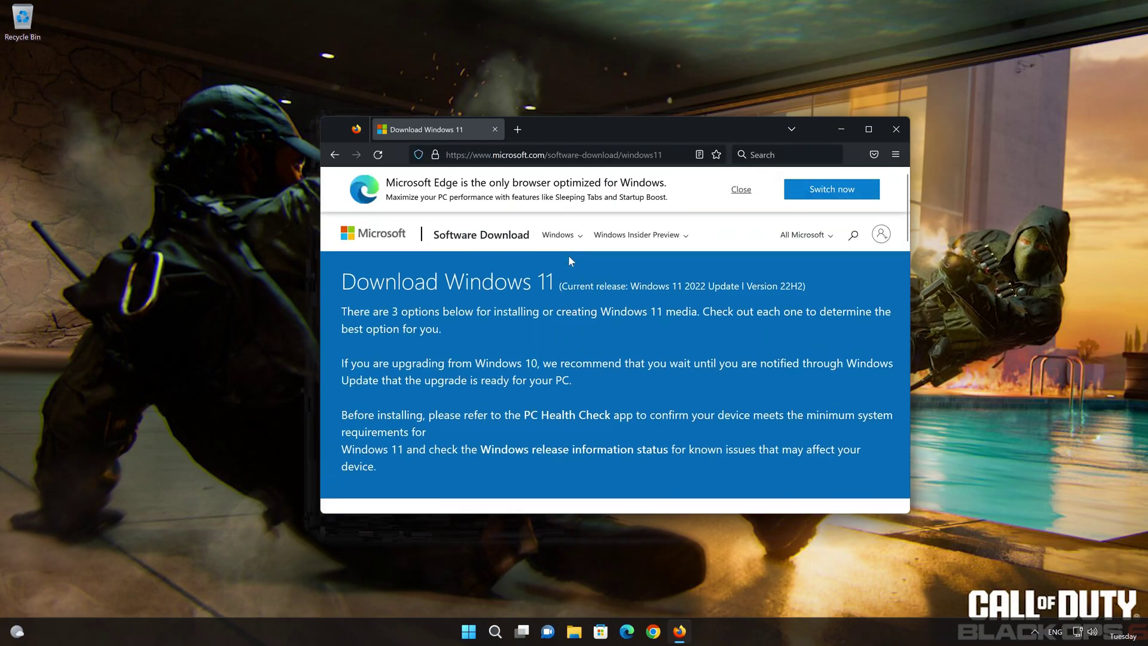
scroll(568, 255, "down", 5)
scroll(500, 303, "down", 2)
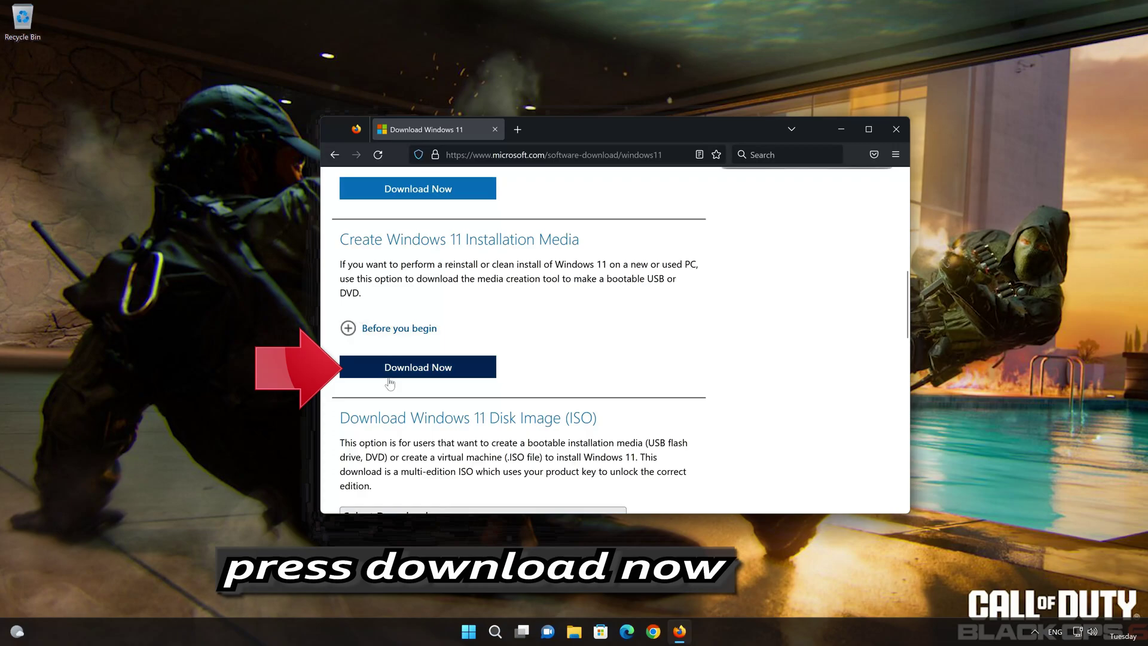
left_click(438, 368)
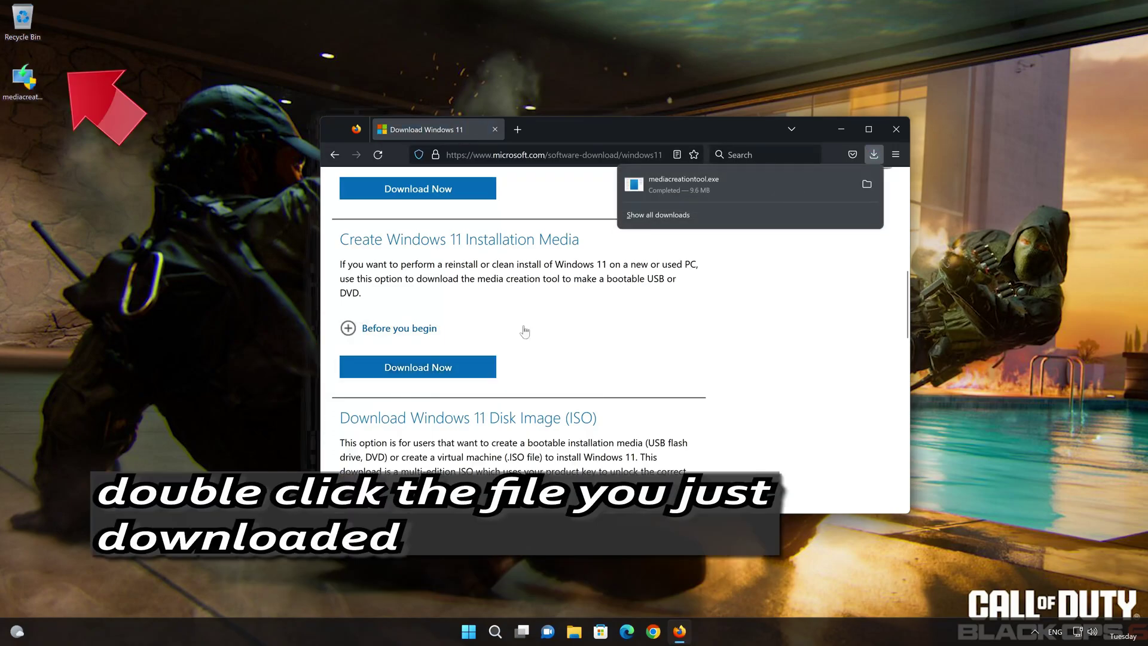
left_click(891, 126)
left_click(891, 127)
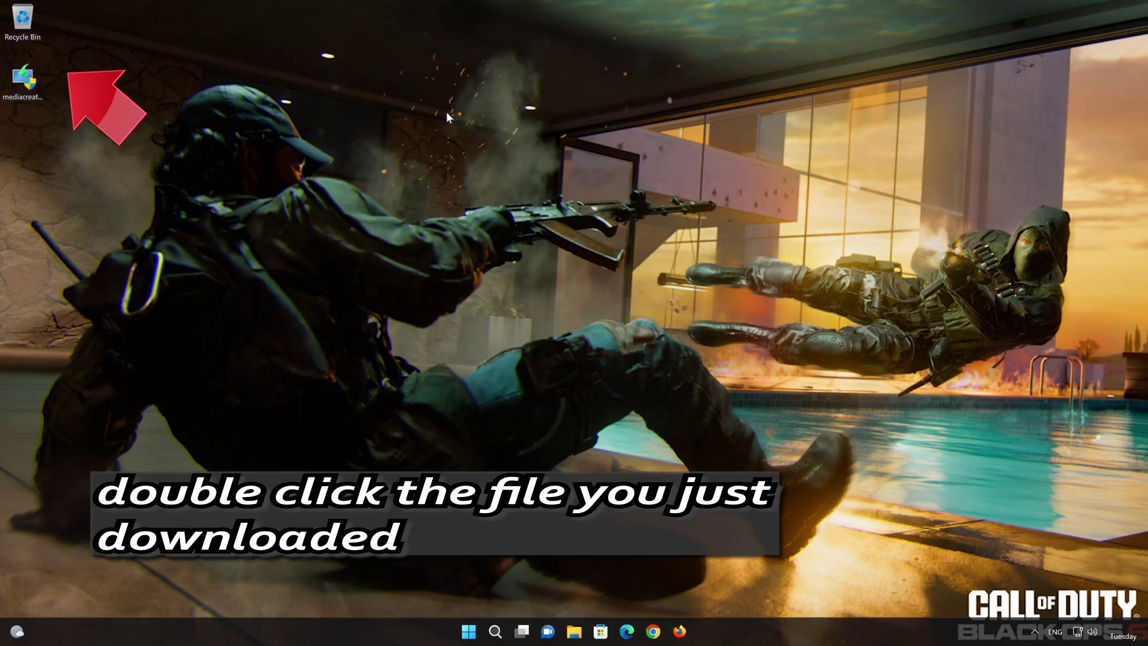
Step: Run mediacreationtool, accept the license, keep the recommended edition and choose ISO file
double_click(23, 95)
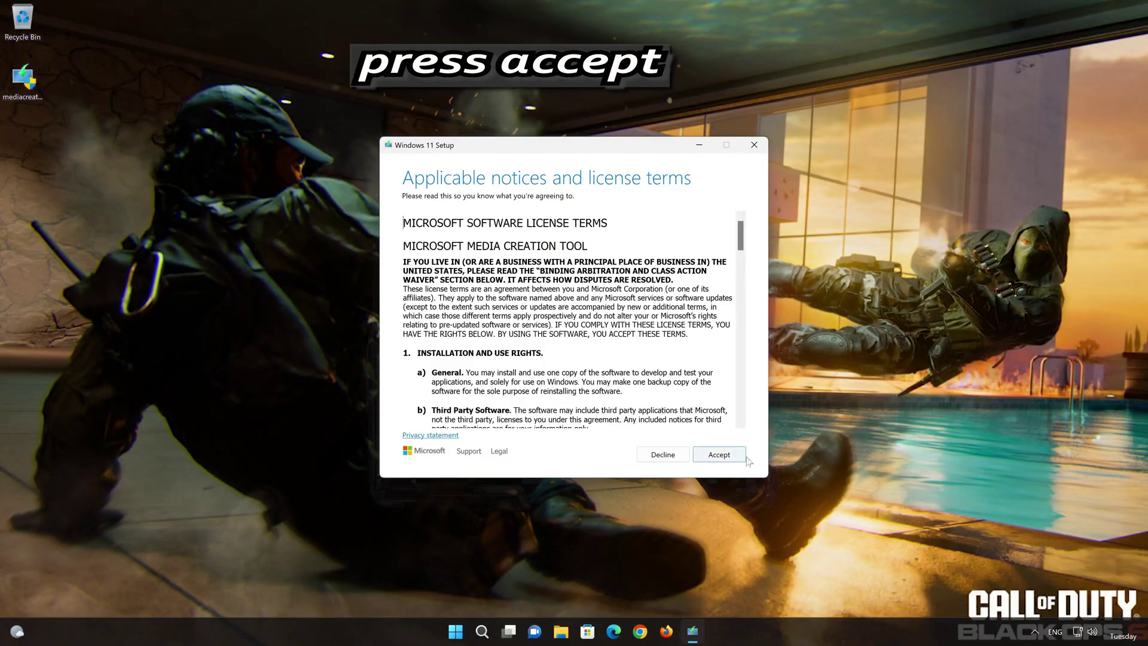
left_click(723, 456)
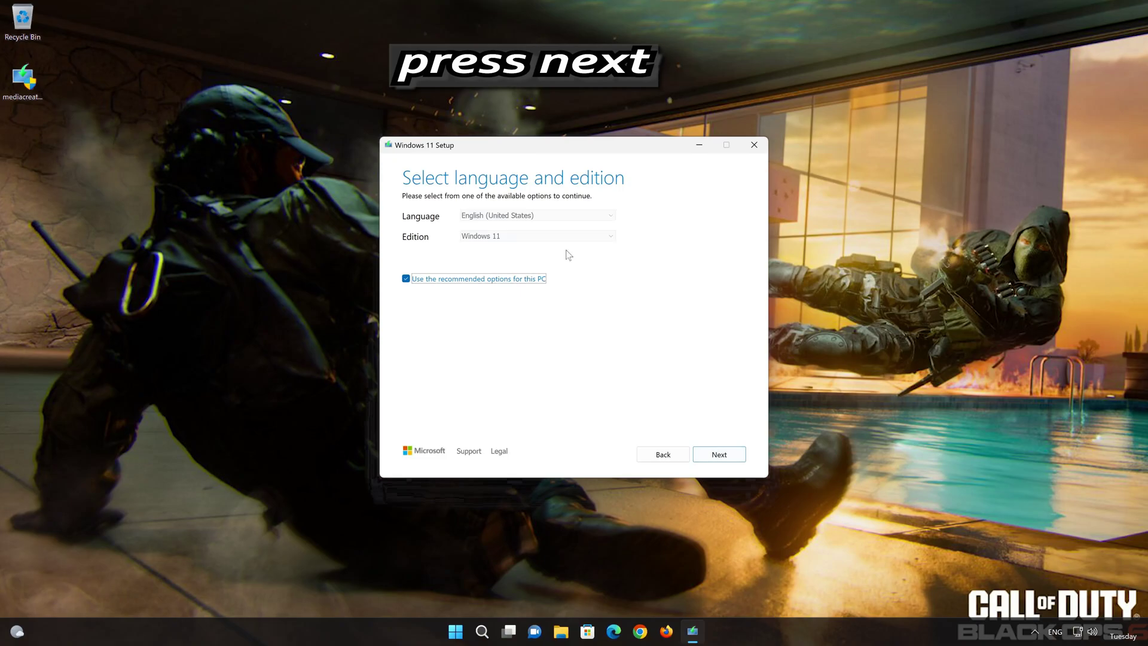
left_click(735, 460)
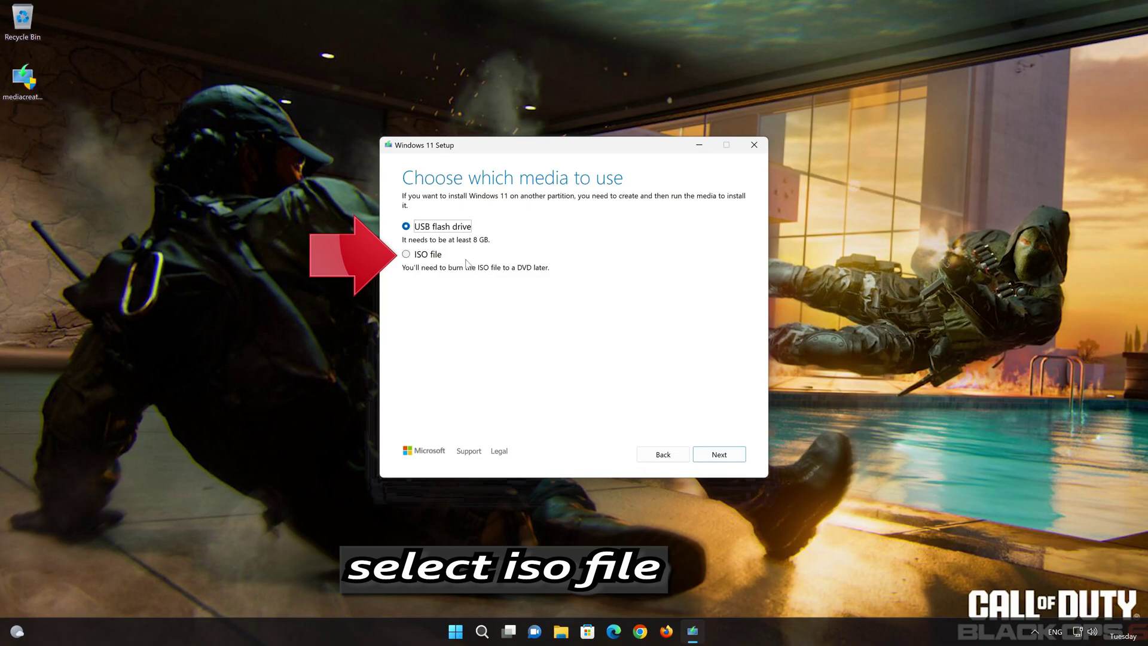
left_click(407, 254)
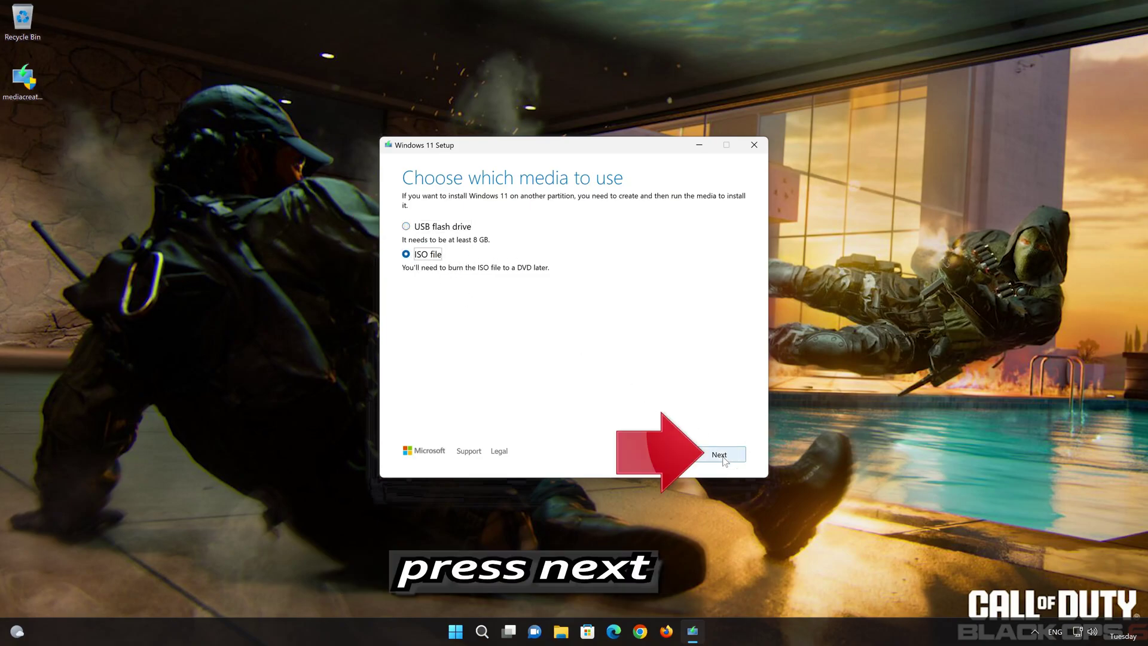
left_click(720, 456)
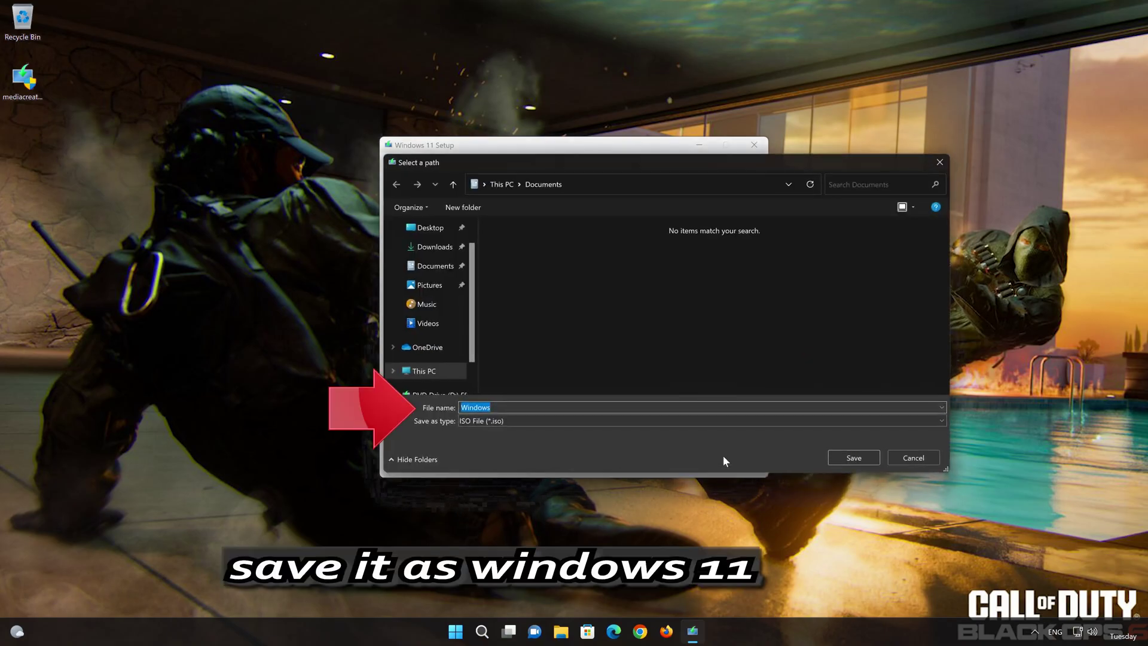
Step: Save the ISO as 'Windows 11' on the Desktop and finish once it's built
left_click(490, 407)
left_click(428, 228)
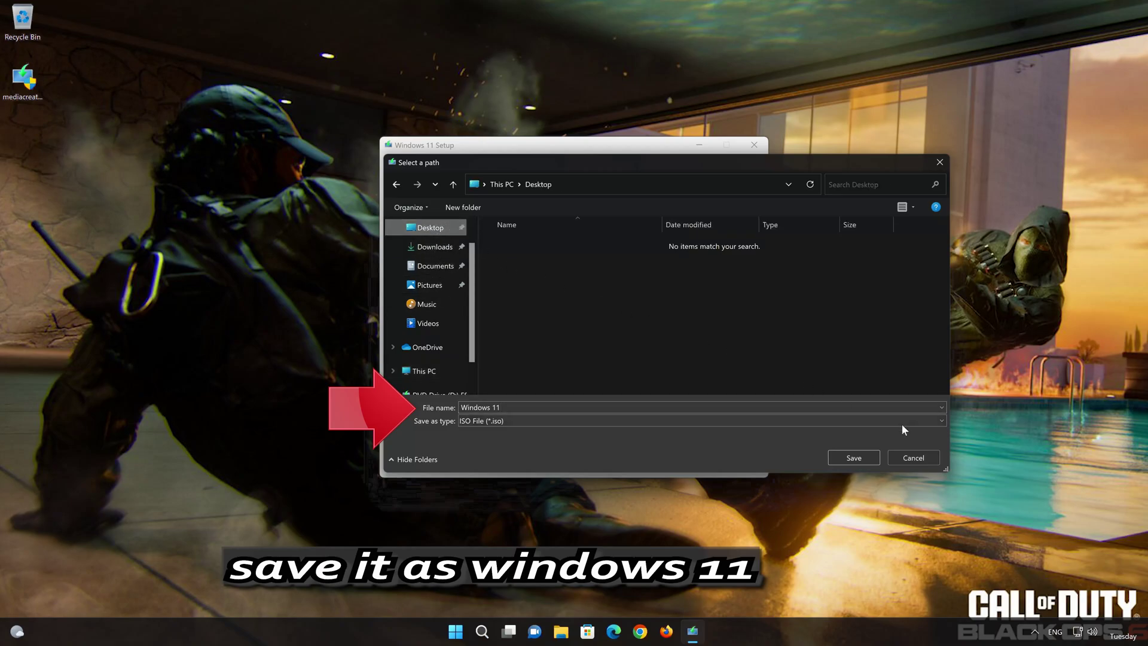
left_click(863, 455)
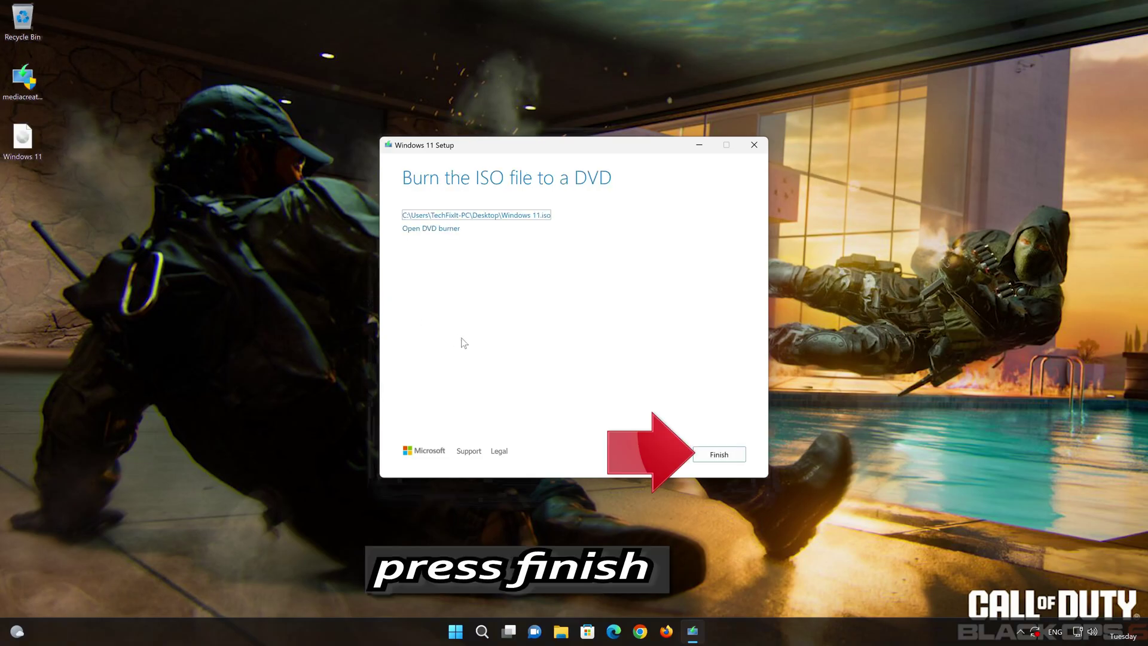
left_click(718, 454)
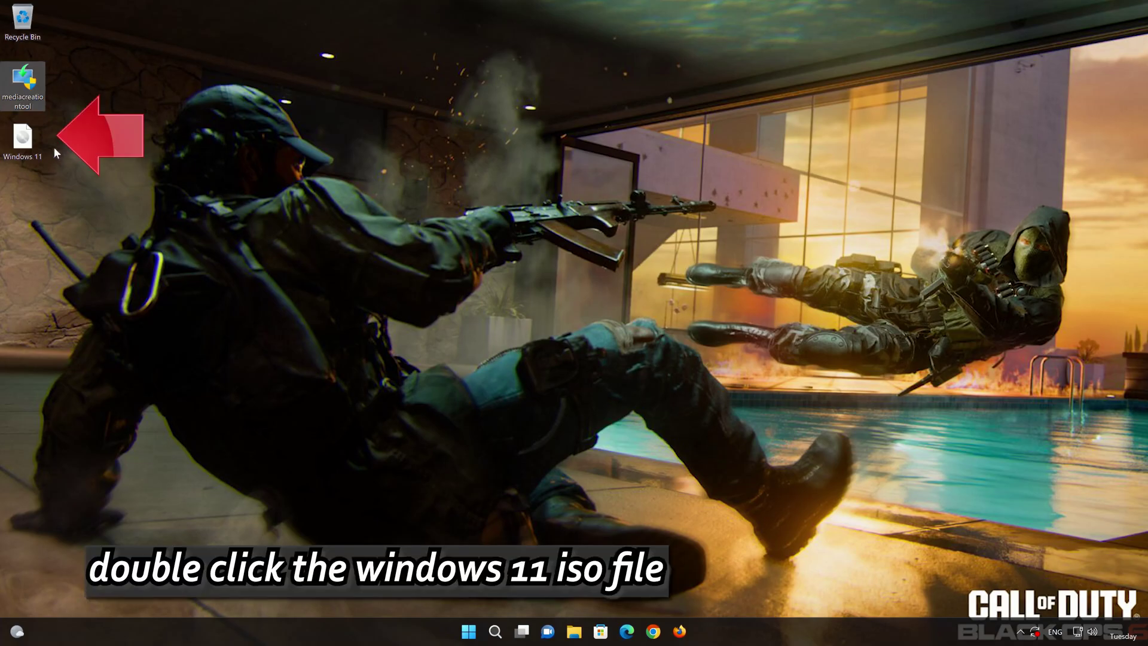
Step: Mount the Windows 11 ISO and run its setup, approving the UAC prompt
double_click(21, 146)
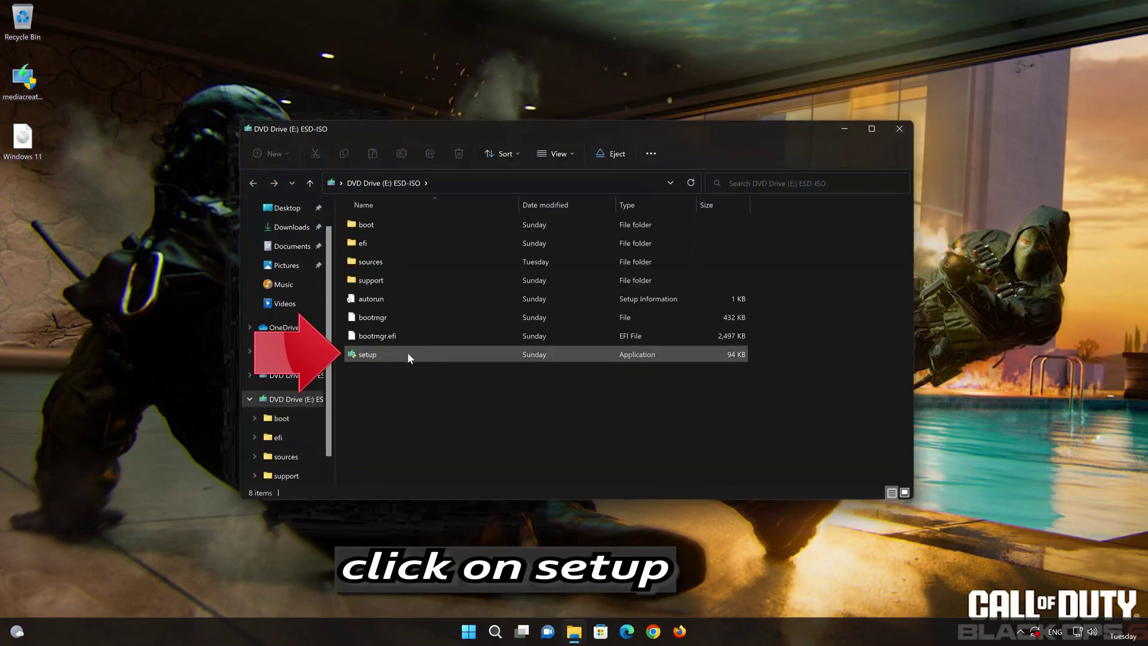
double_click(430, 354)
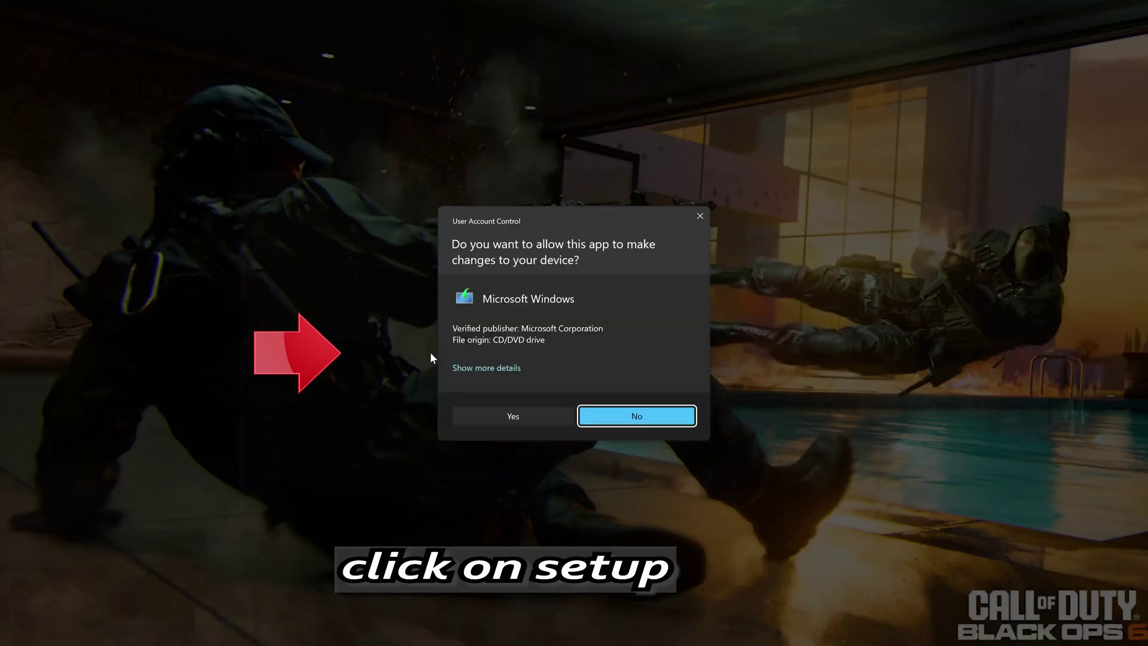
left_click(509, 416)
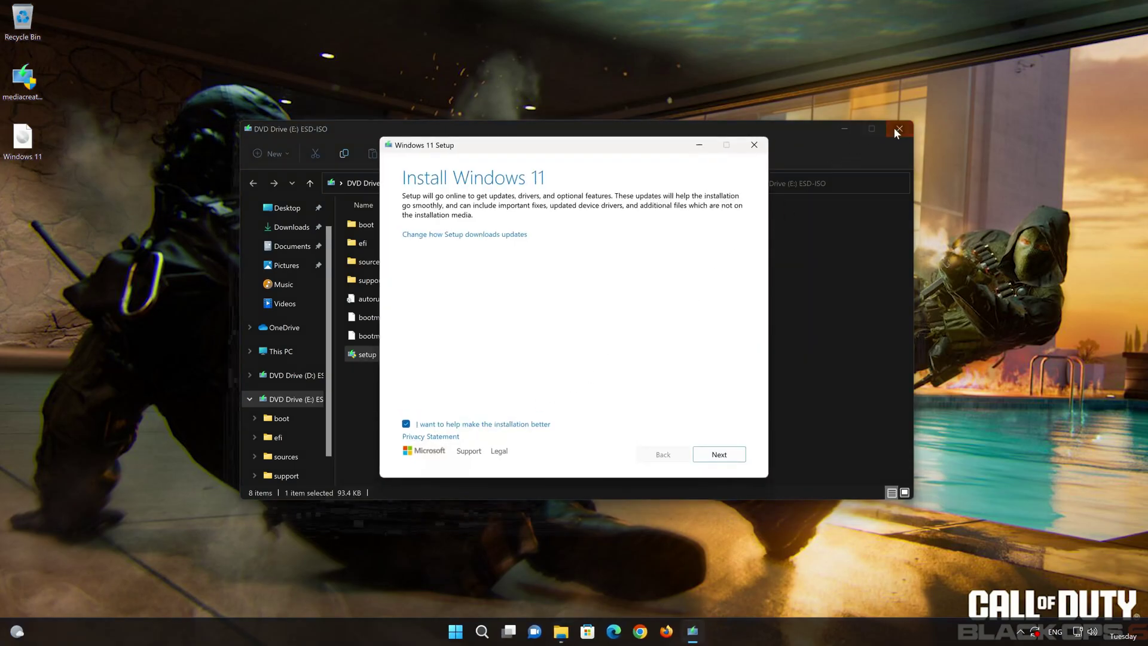
Step: Close File Explorer, continue past Install Windows 11, and accept the license terms
left_click(894, 127)
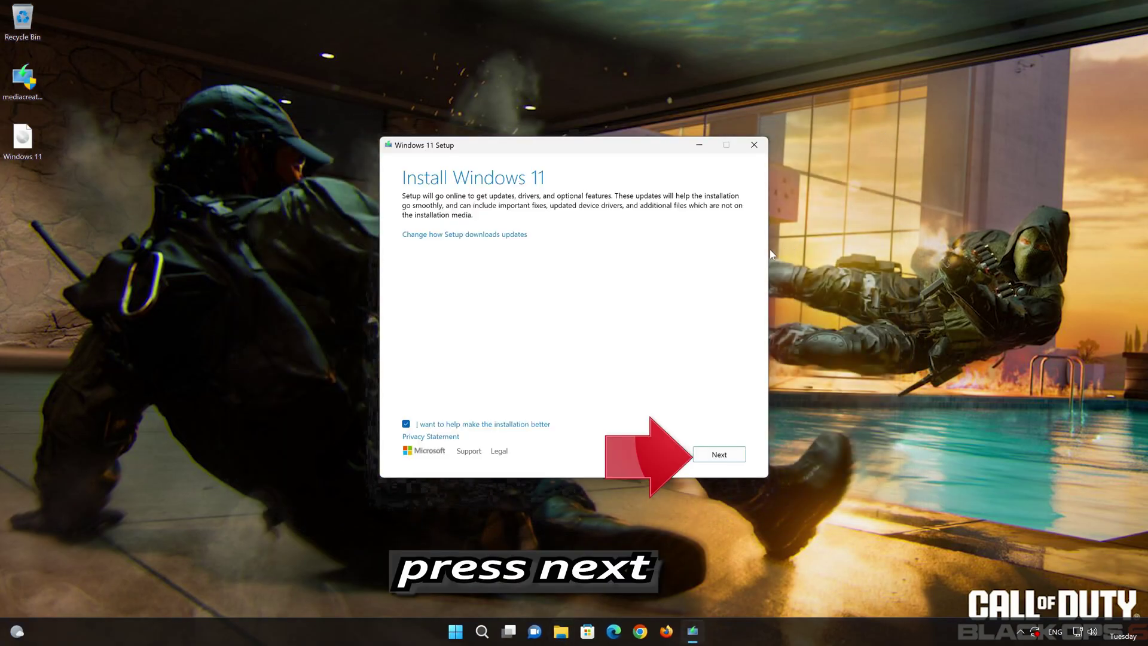
left_click(720, 456)
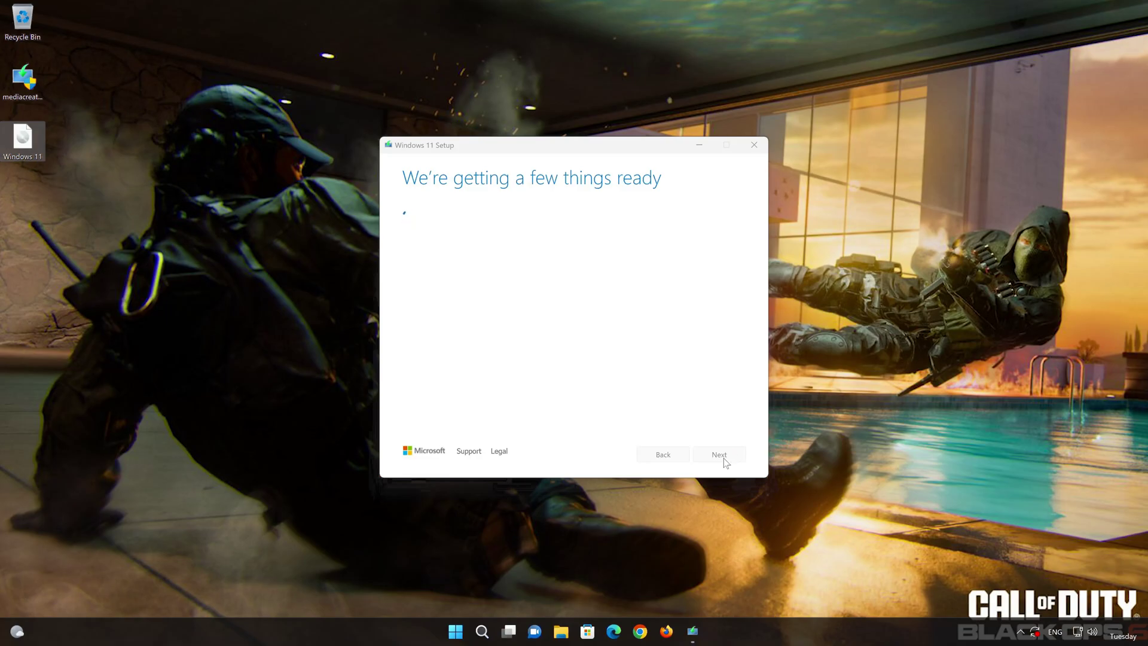
left_click(724, 459)
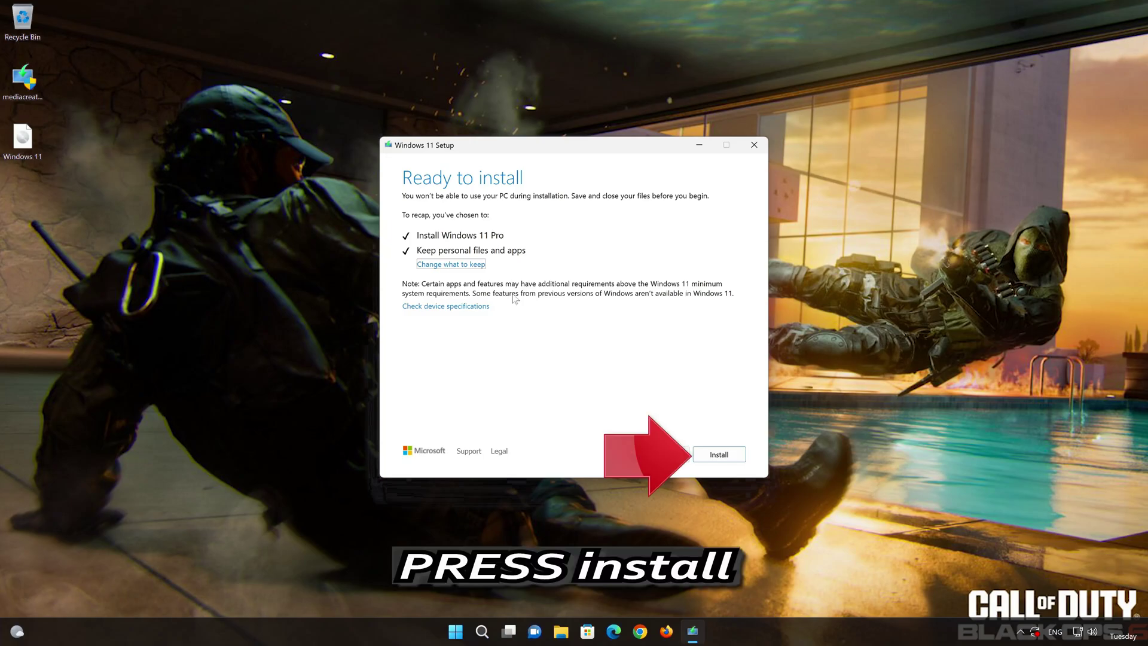
Step: Start the in-place Windows 11 Pro installation from the Ready to install page
left_click(733, 457)
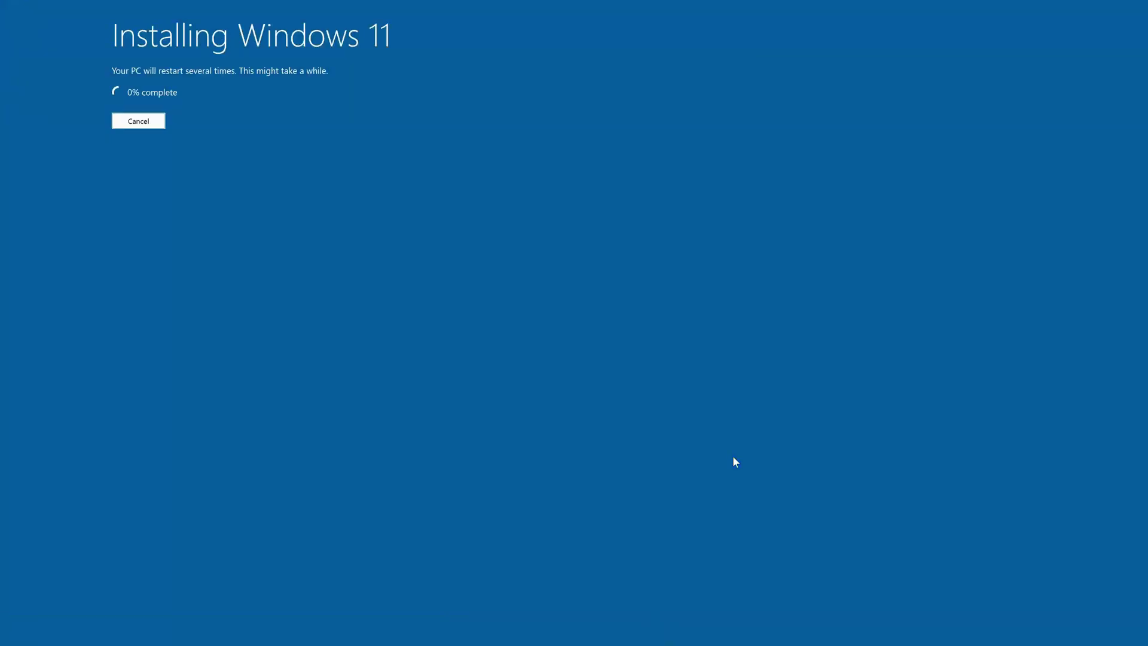